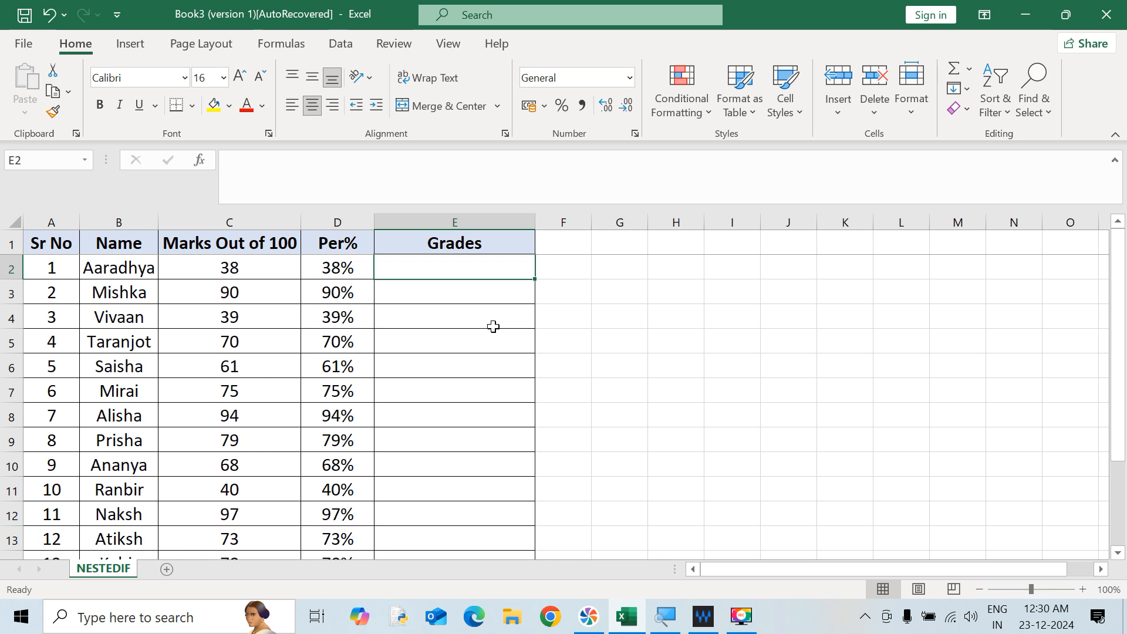
- Look over the marks table's columns from Sr No to Grades and the first student's row
left_click(493, 327)
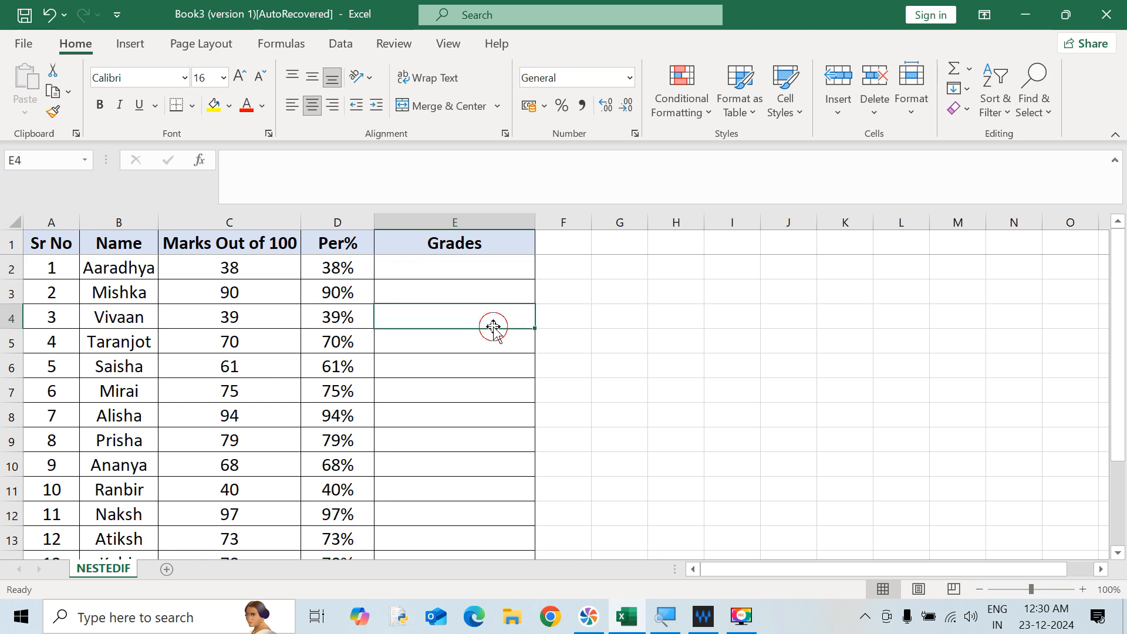
left_click(486, 269)
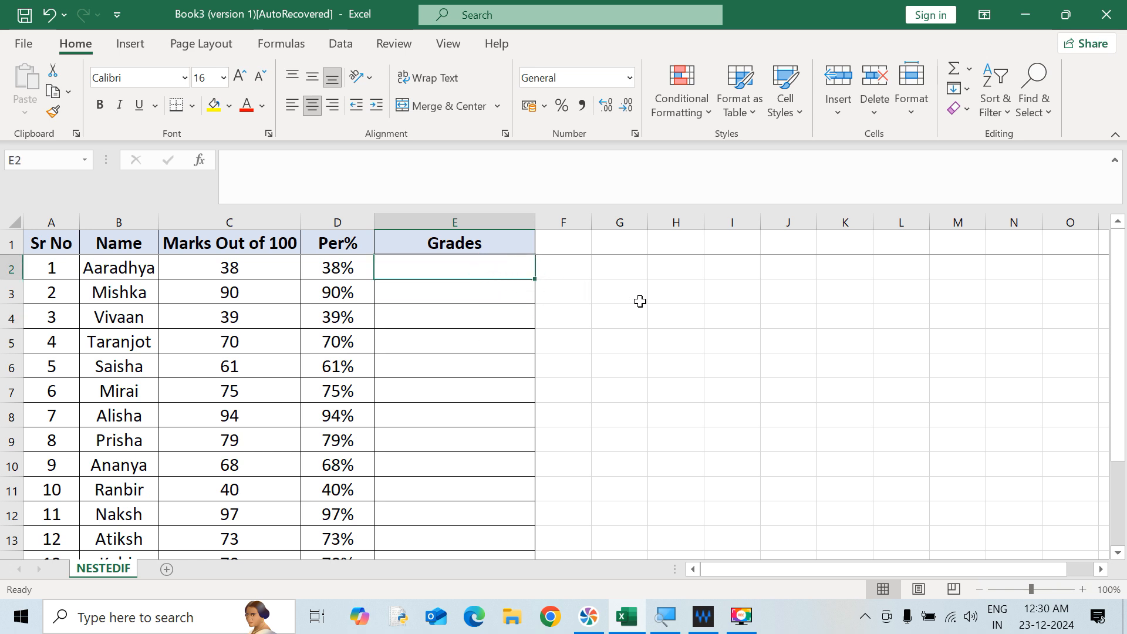
key("Left")
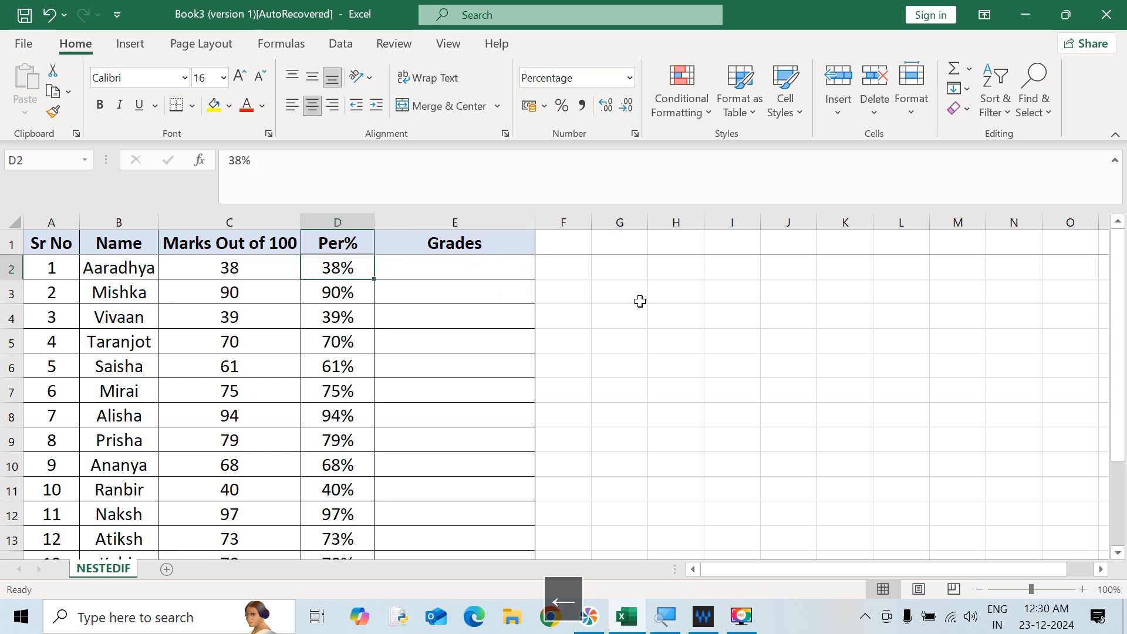
key("Left")
key("Left")
key("Left")
key("Up")
key("Right")
key("Down")
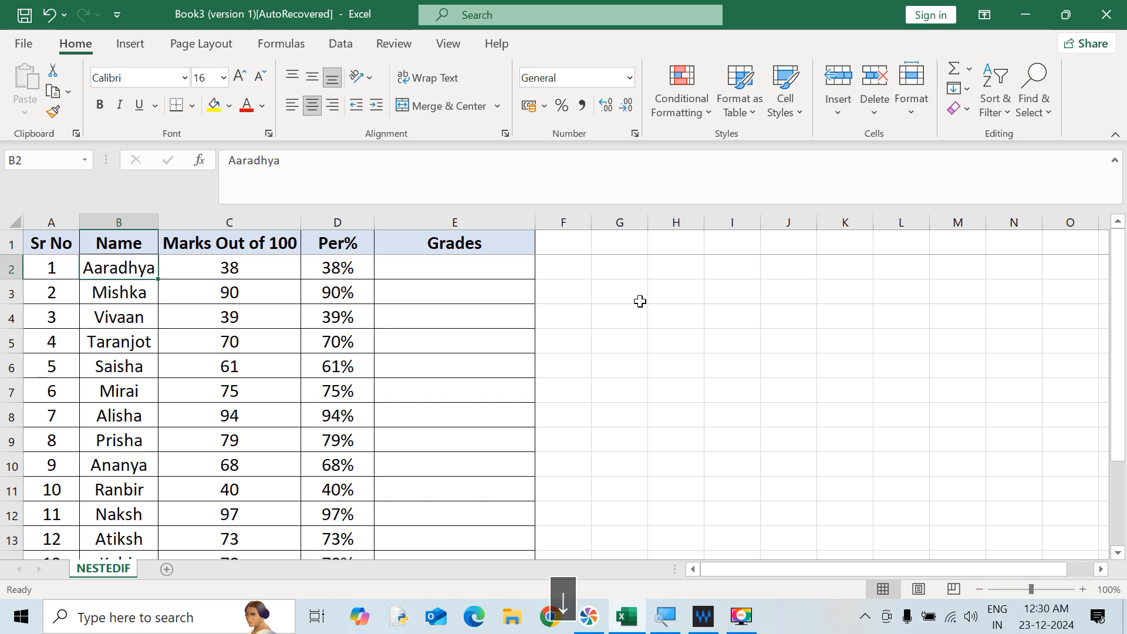
key("Up")
key("Right")
key("Down")
key("Up")
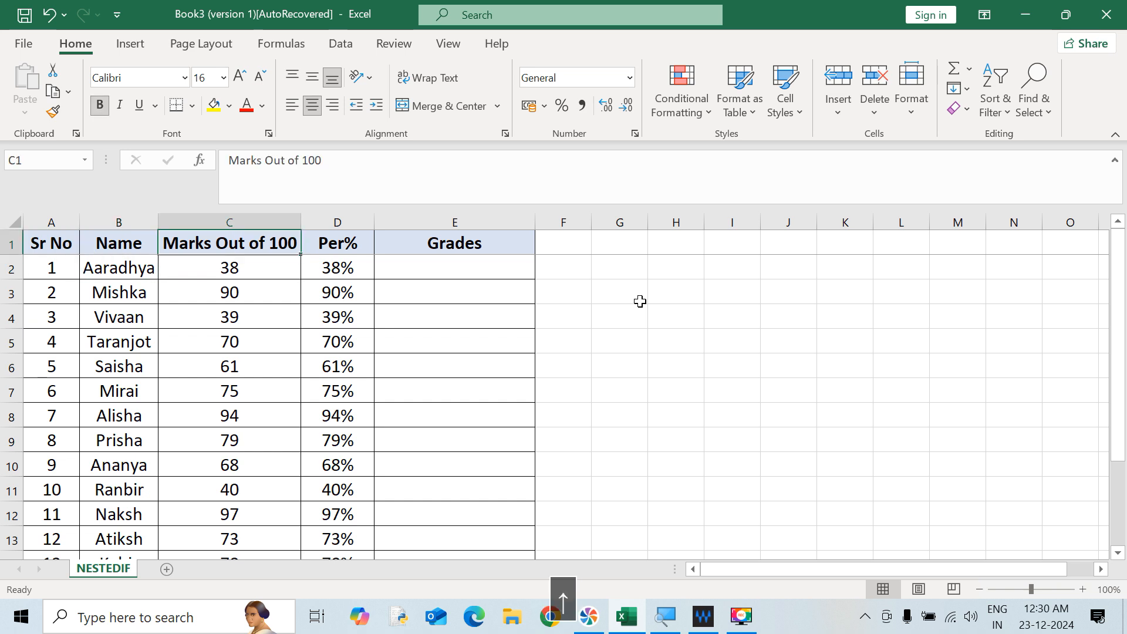
key("Right")
key("Right")
key("Down")
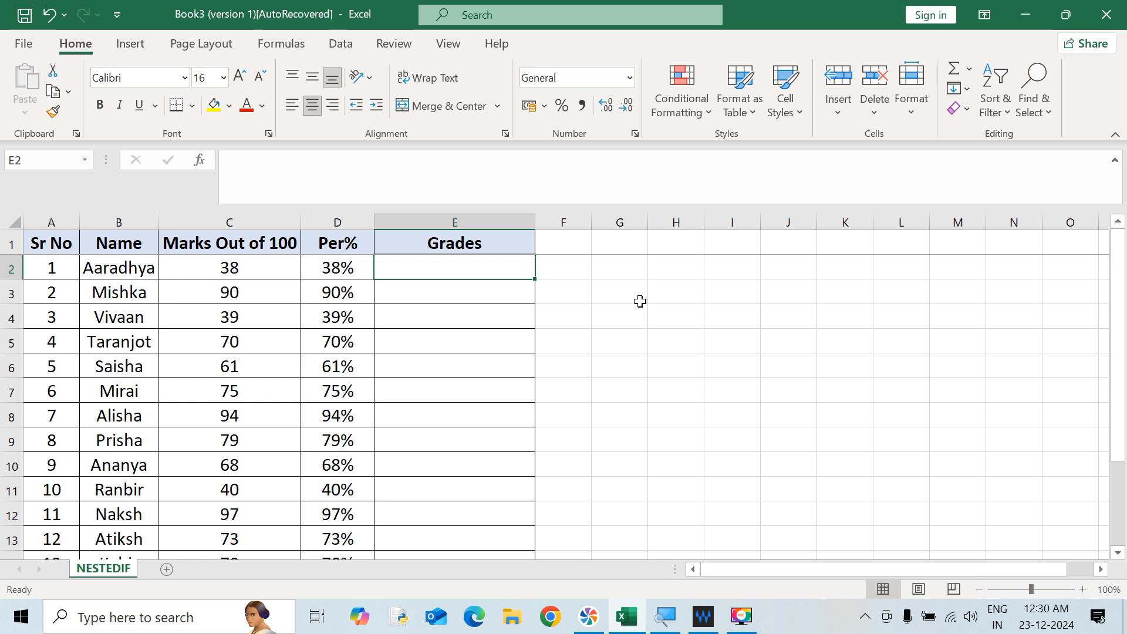
key("Down")
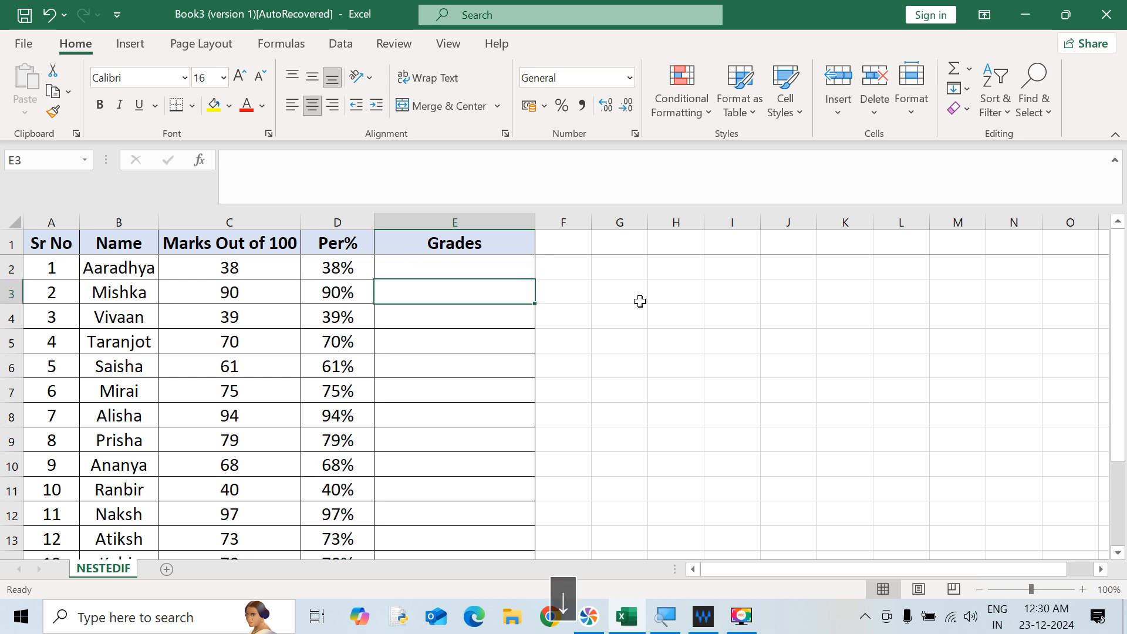
key("Up")
key("Left")
key("Left")
key("Right")
key("Right")
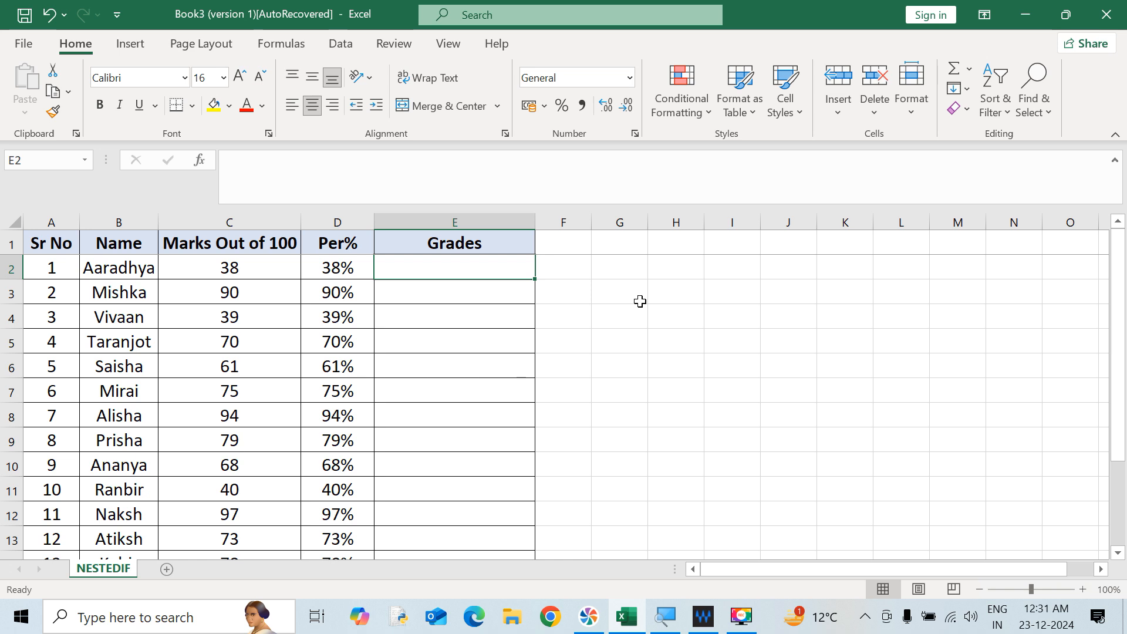
key("Down")
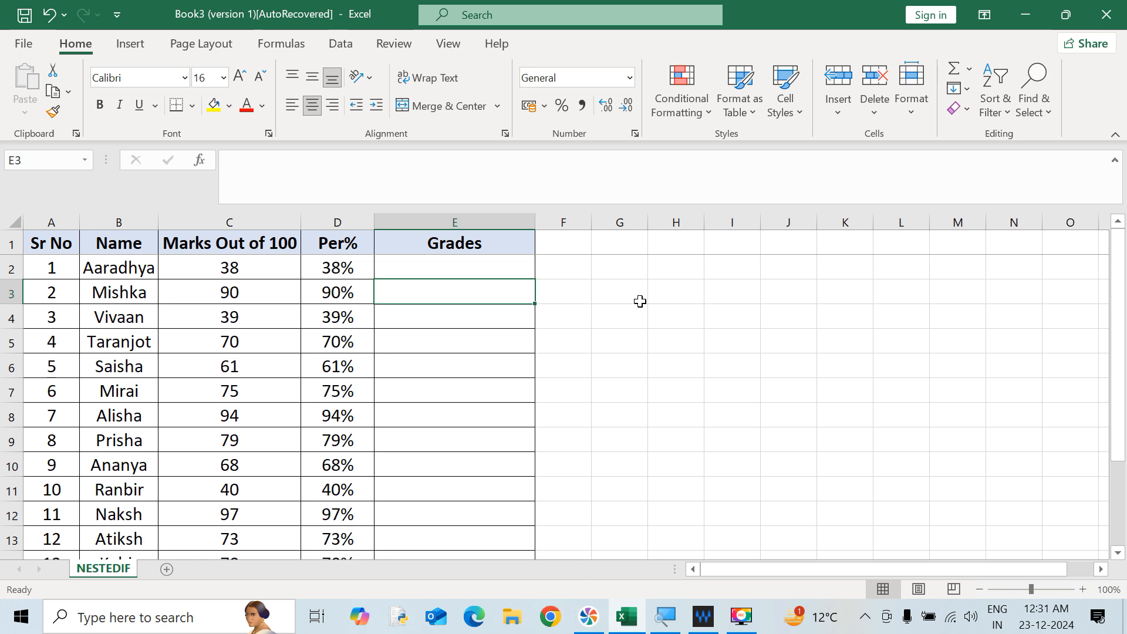
key("Up")
key("Down")
key("Up")
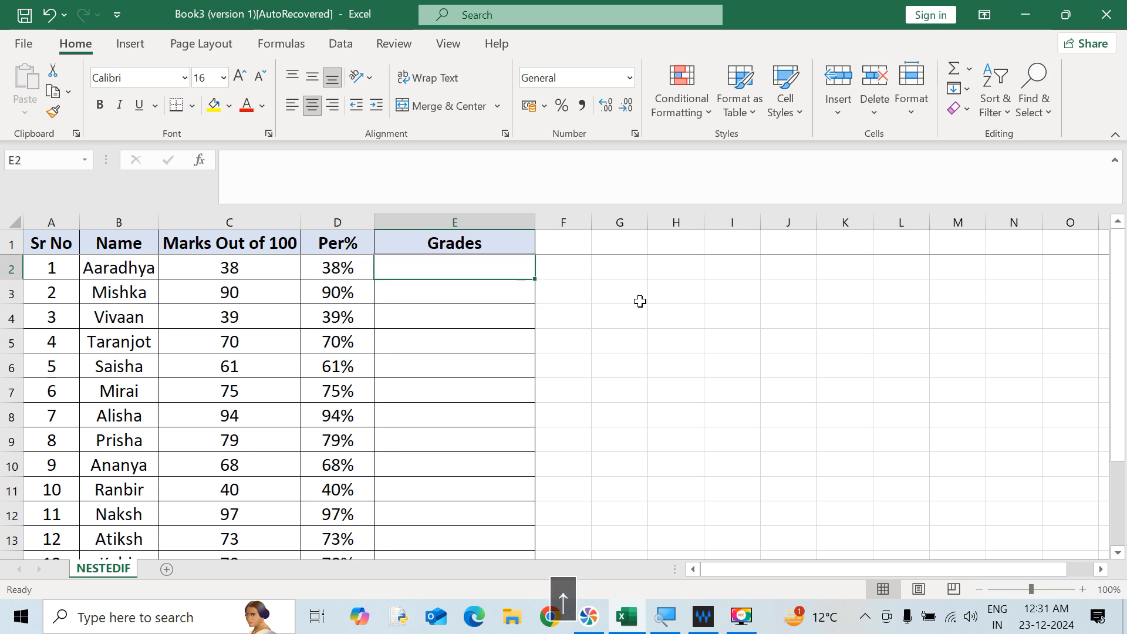
key("Up")
key("Down")
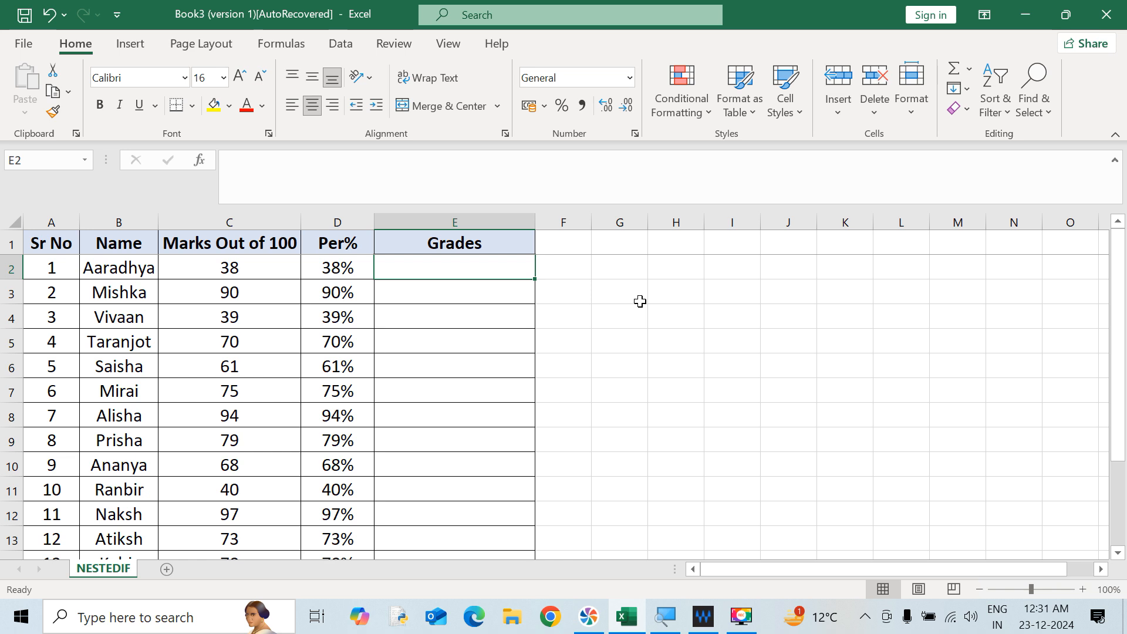
- In E2, begin an IF formula that tests C2>=90 and returns "A+" when true
type("=if")
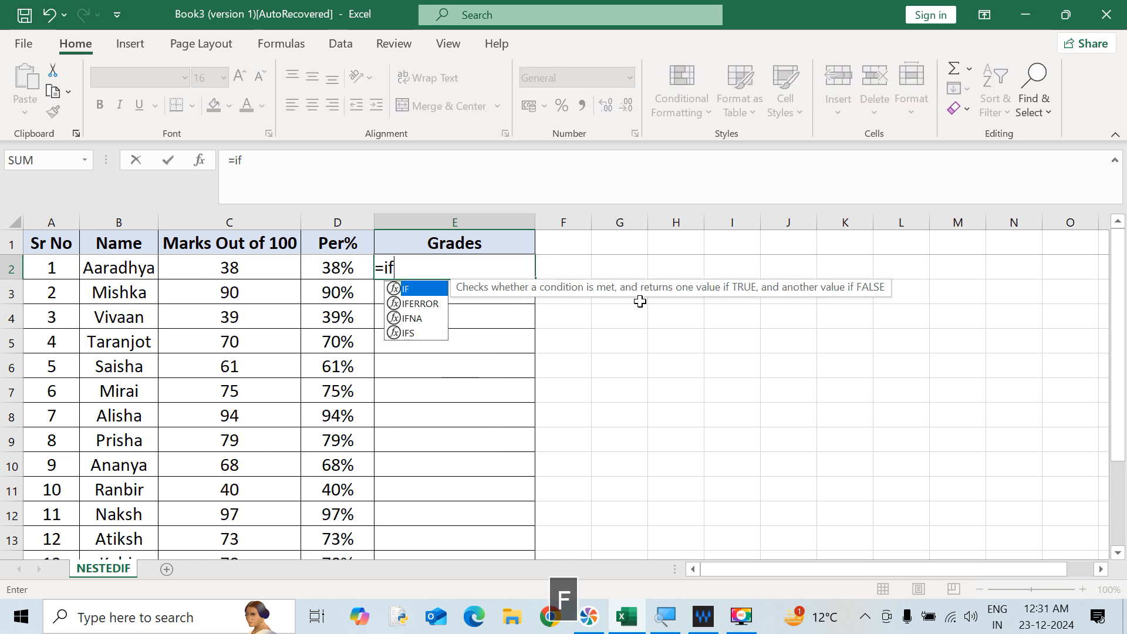
key("Tab")
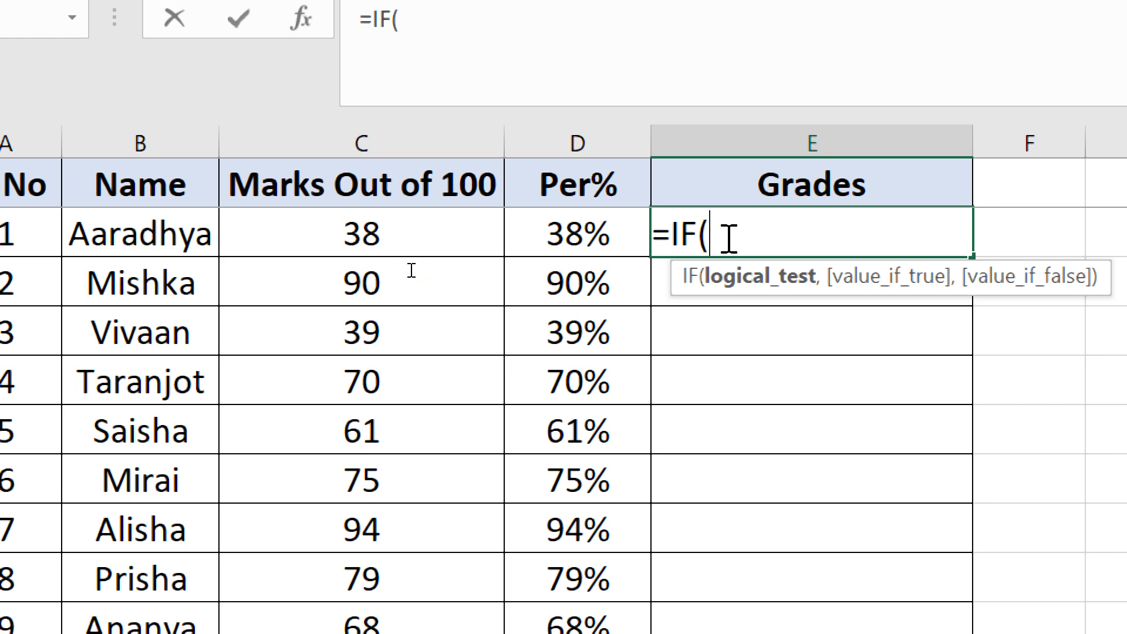
left_click(306, 238)
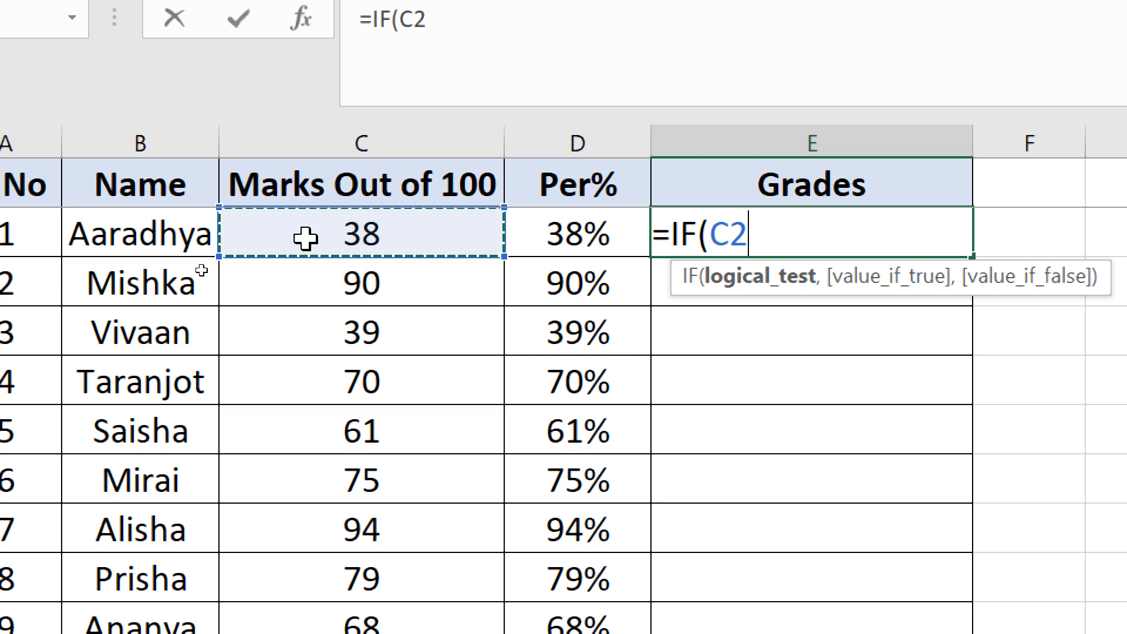
type(">")
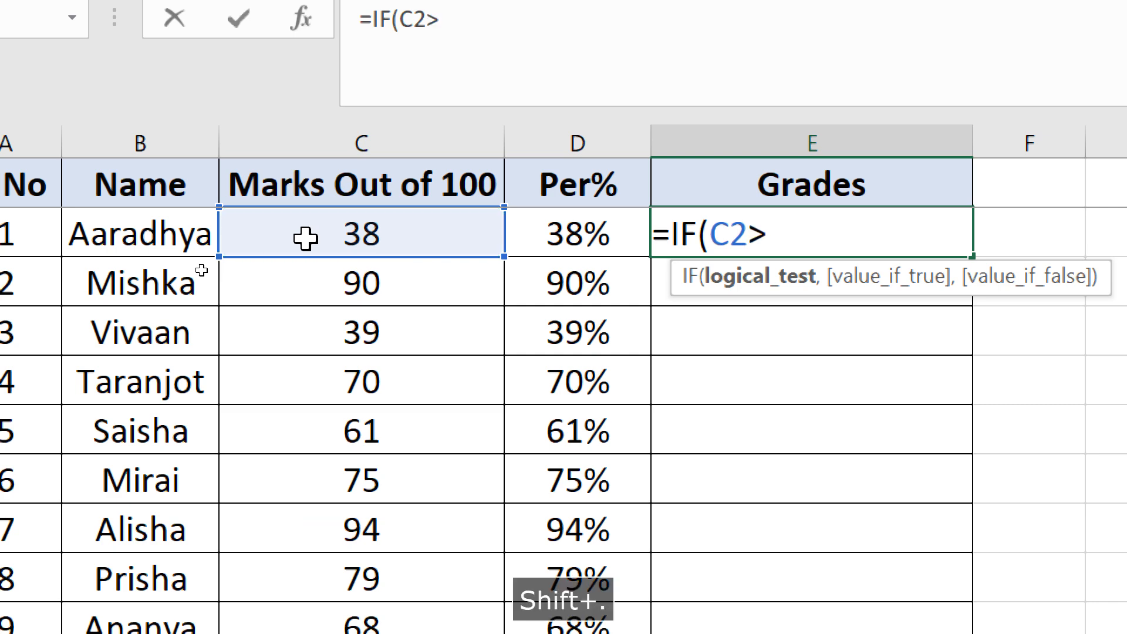
type("=90")
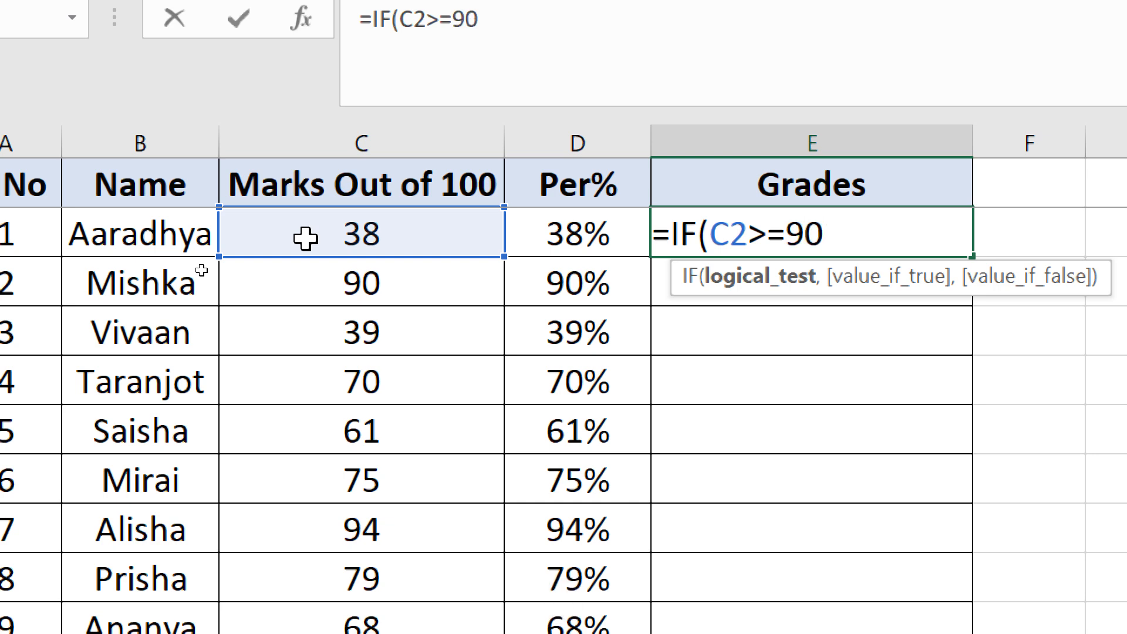
type(",")
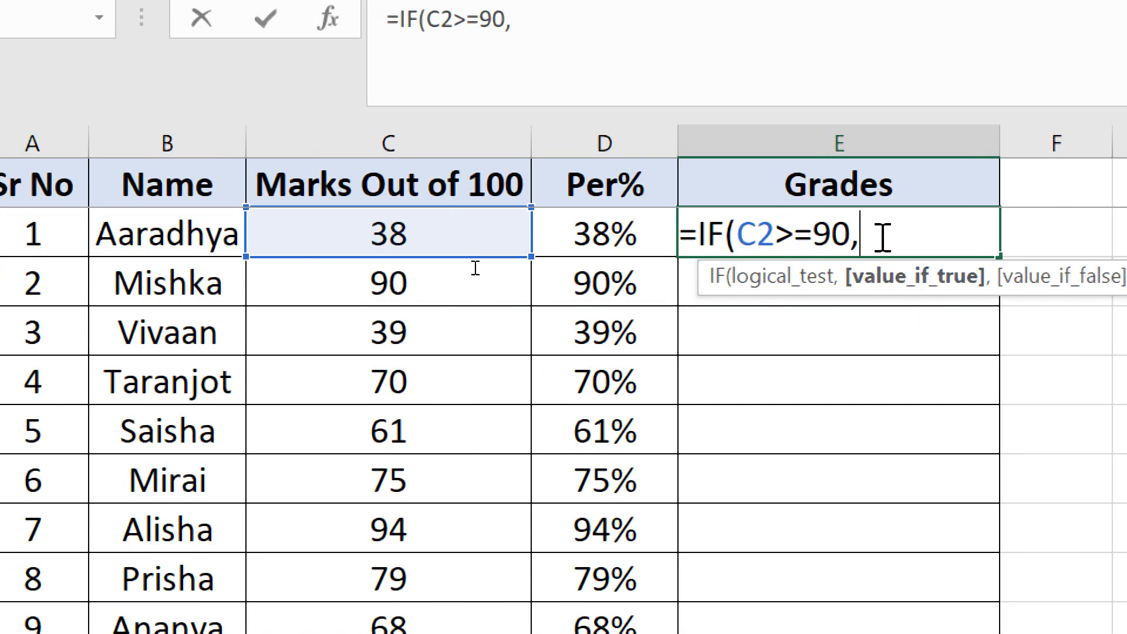
type("\"")
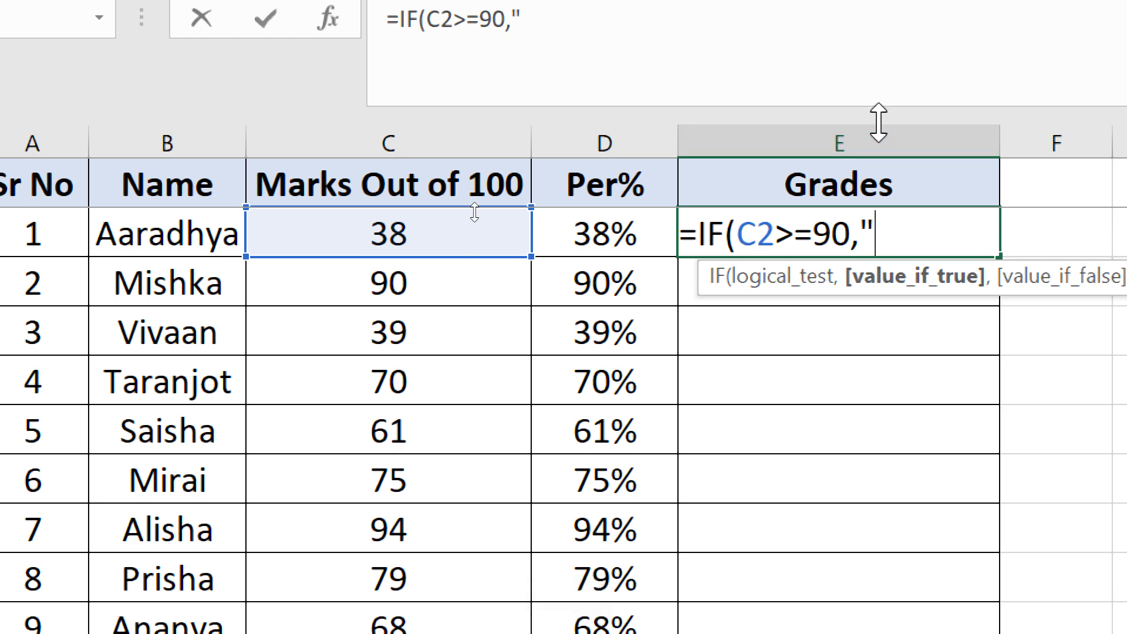
key("Caps_Lock")
type("A+\"")
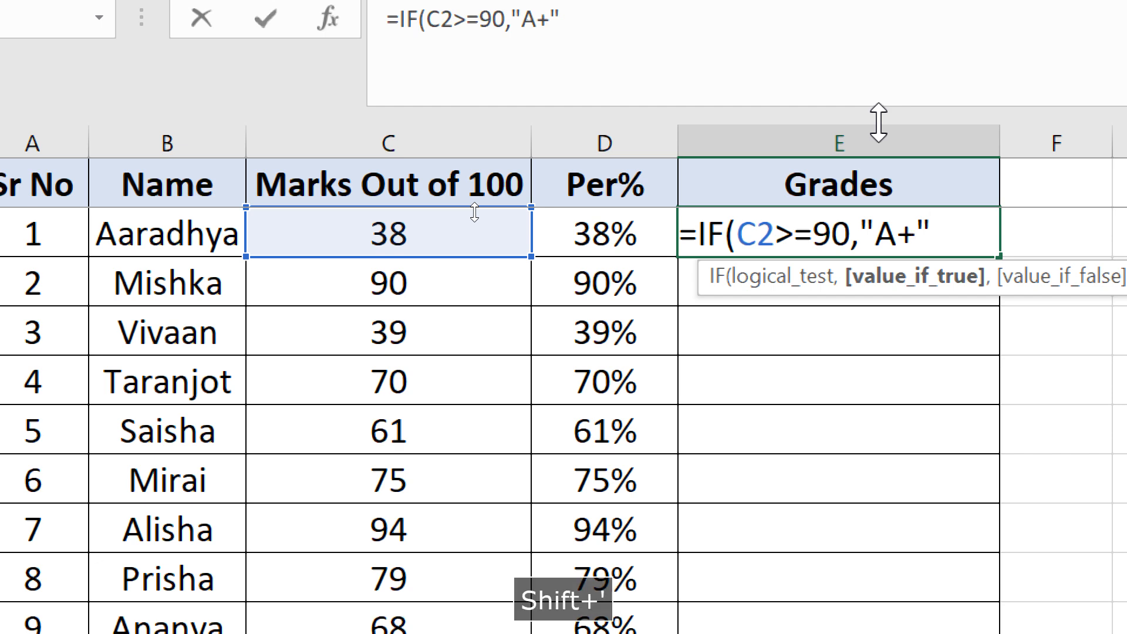
type(",")
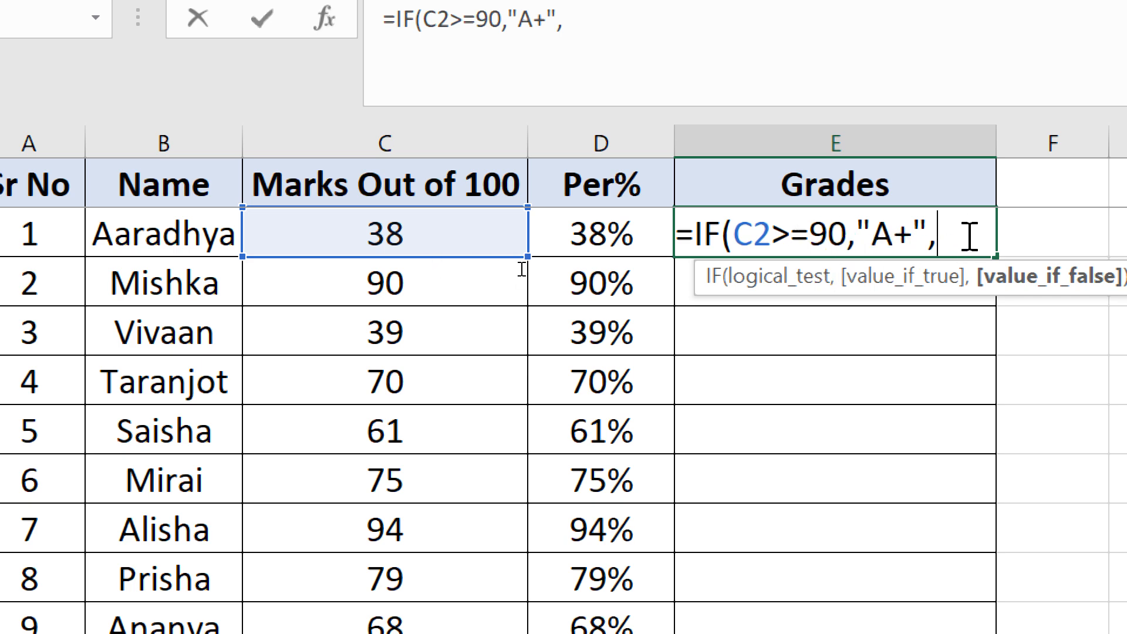
- Nest a second IF as the false value, testing C2>=80 and returning "A" when true
type("IF")
key("Tab")
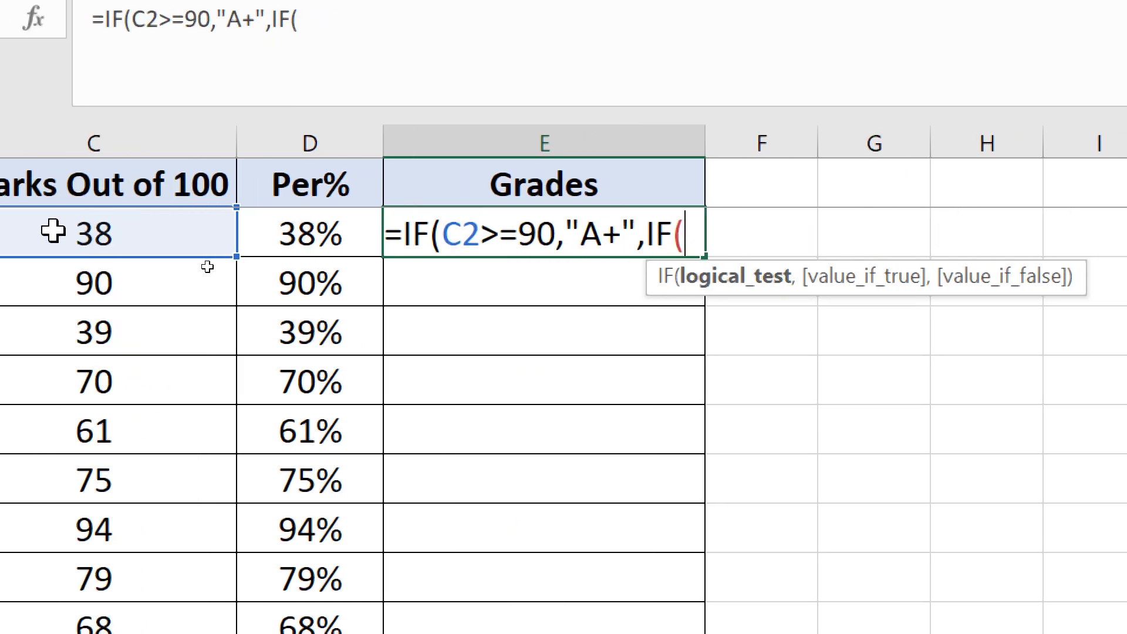
left_click(82, 240)
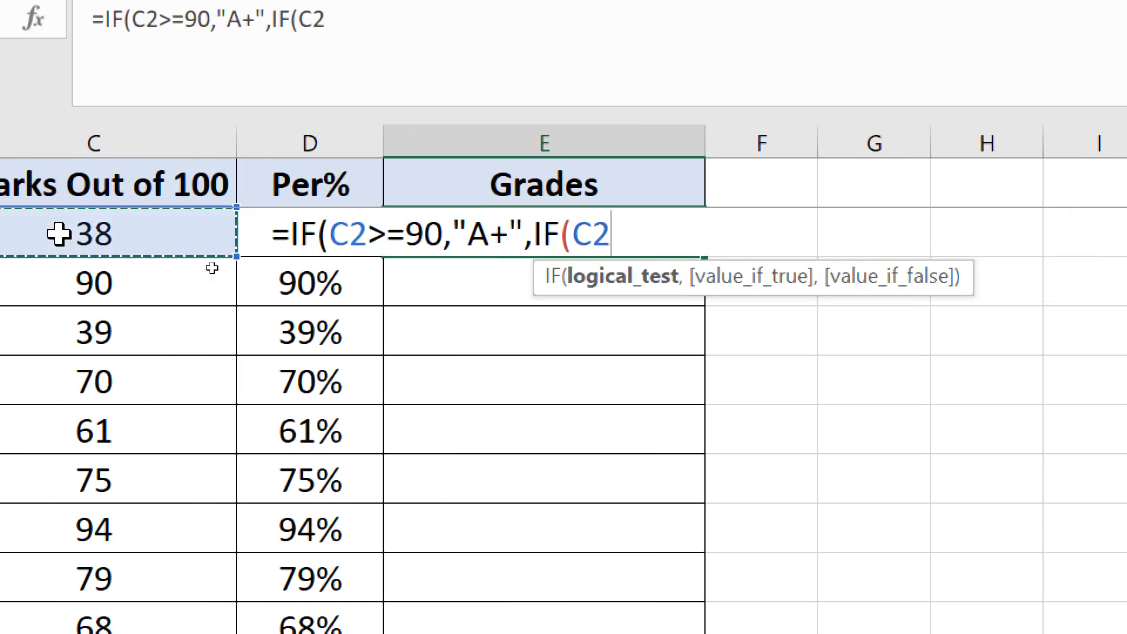
type(">=")
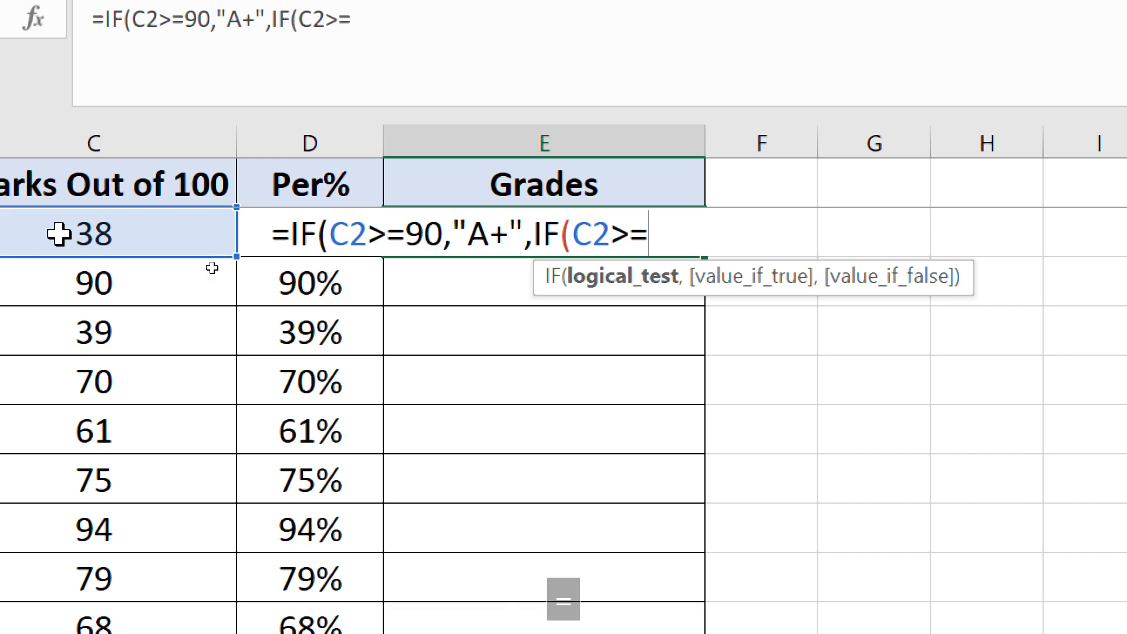
type("80")
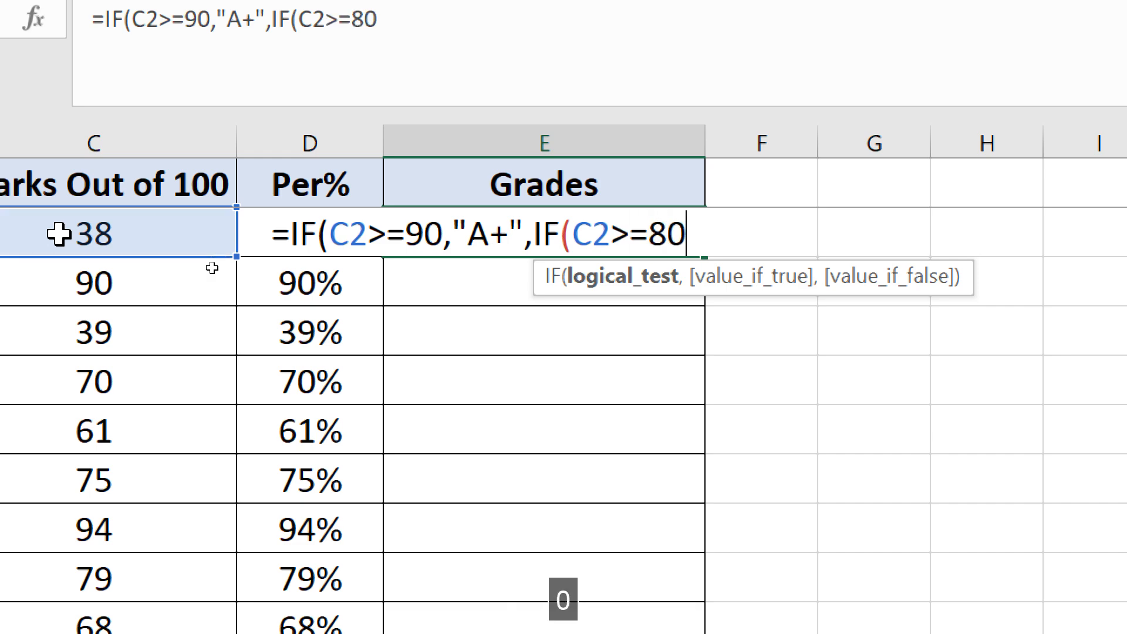
type(",")
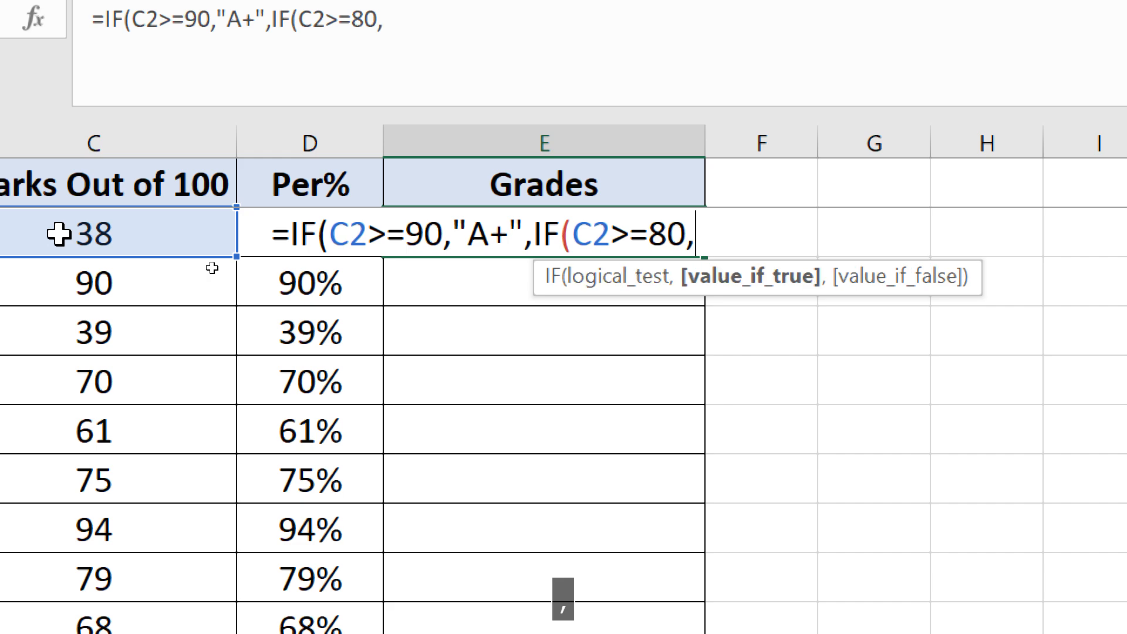
type("\"")
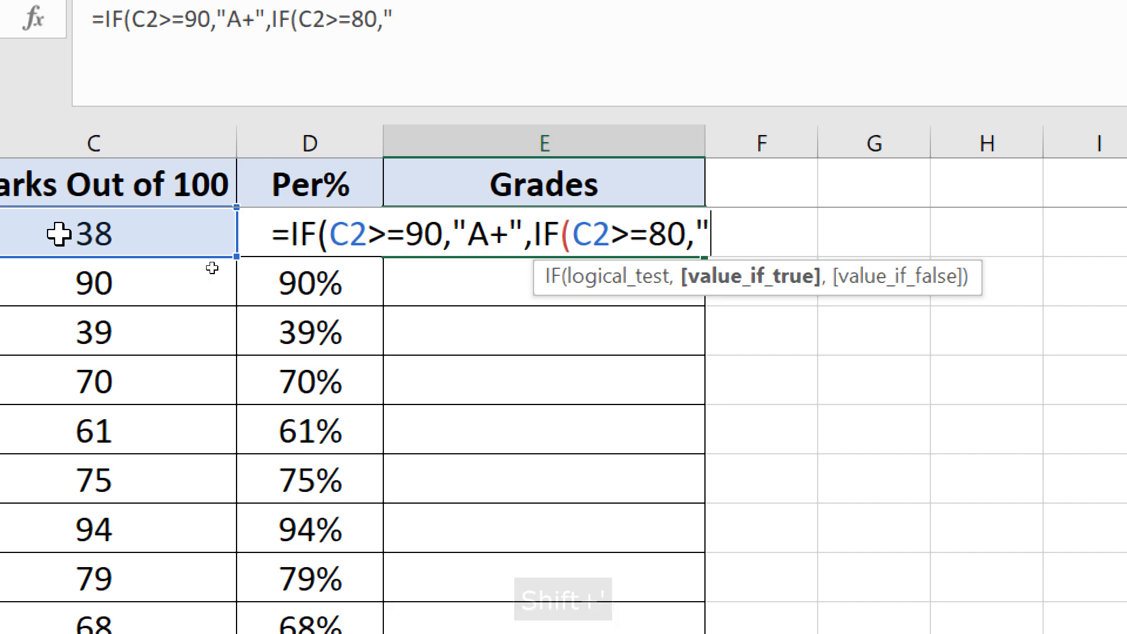
type("A")
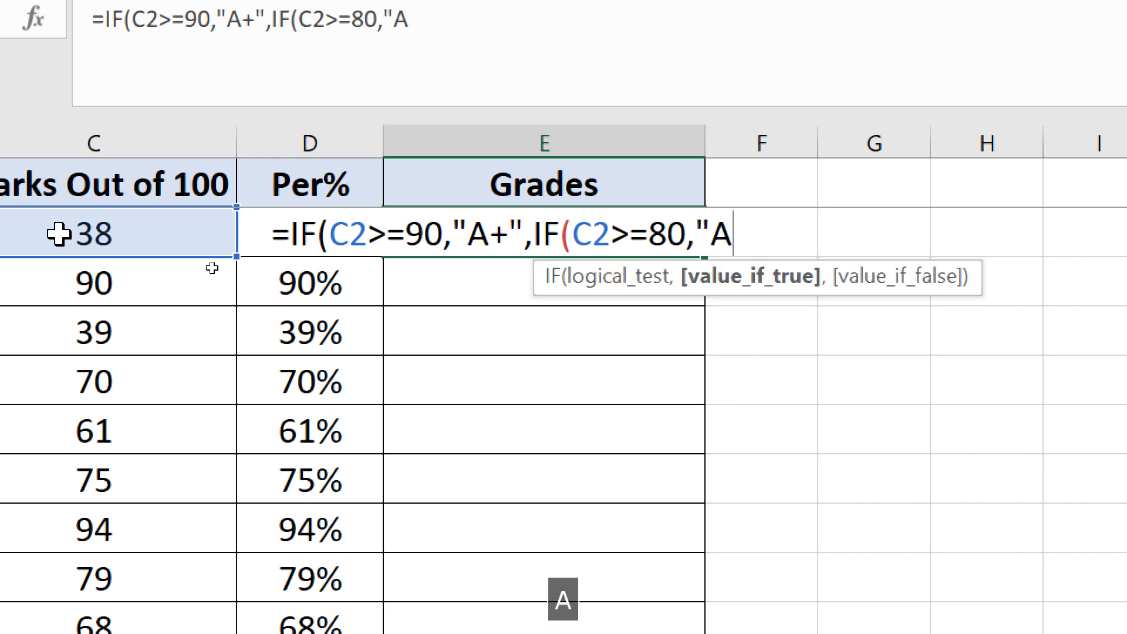
type("\",")
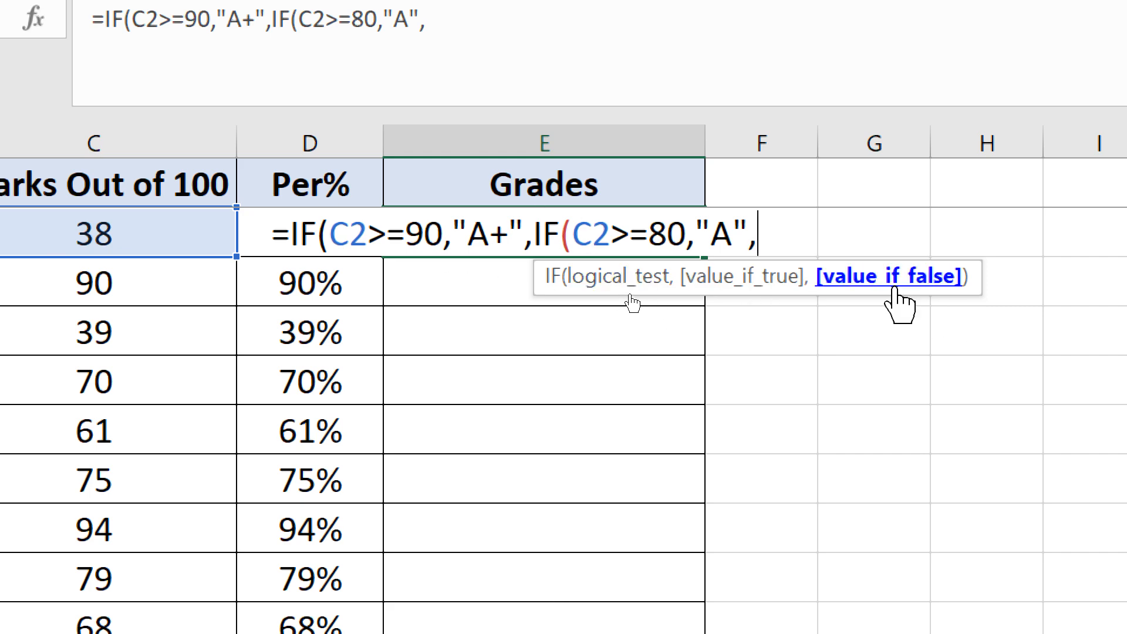
- Review the logical test, true value and false value of both IF functions in the E2 formula
left_click(609, 241)
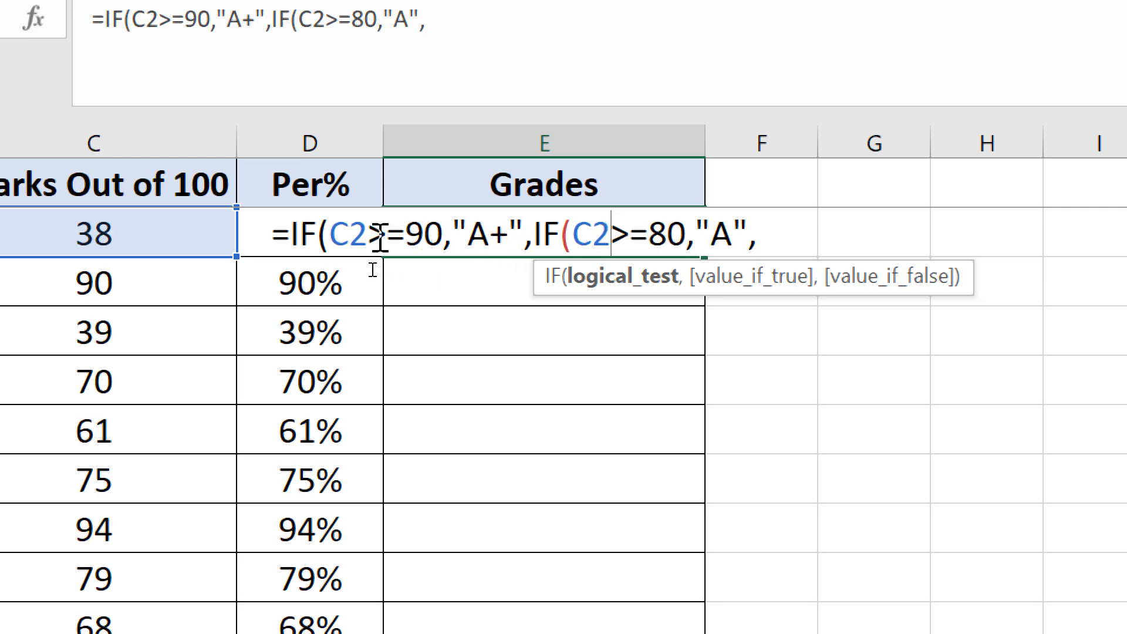
left_click(394, 239)
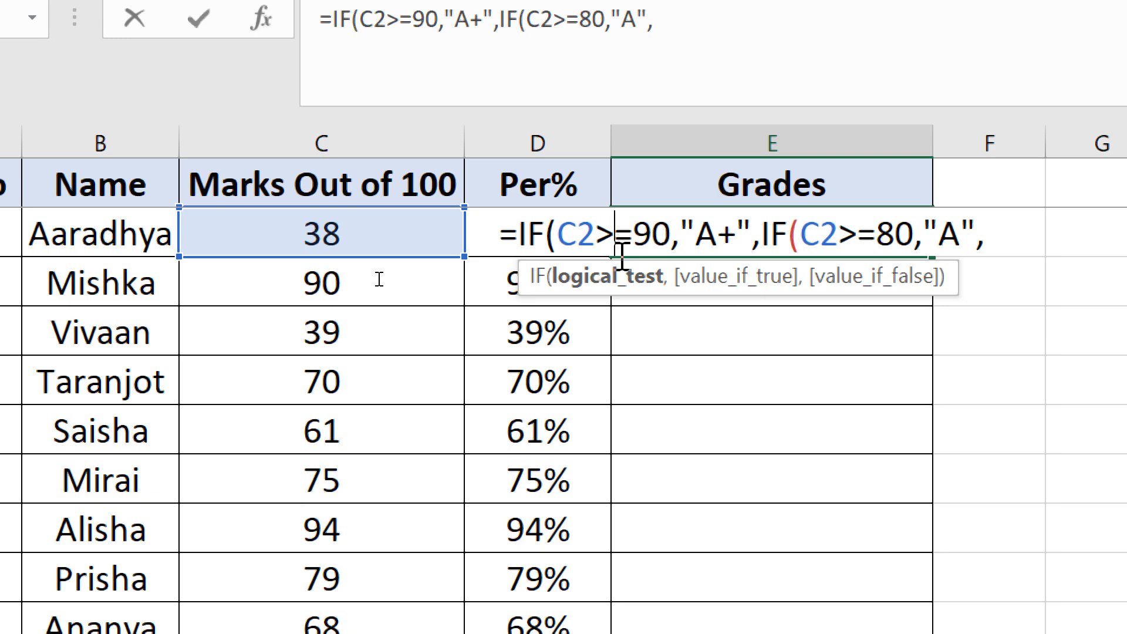
left_click(711, 244)
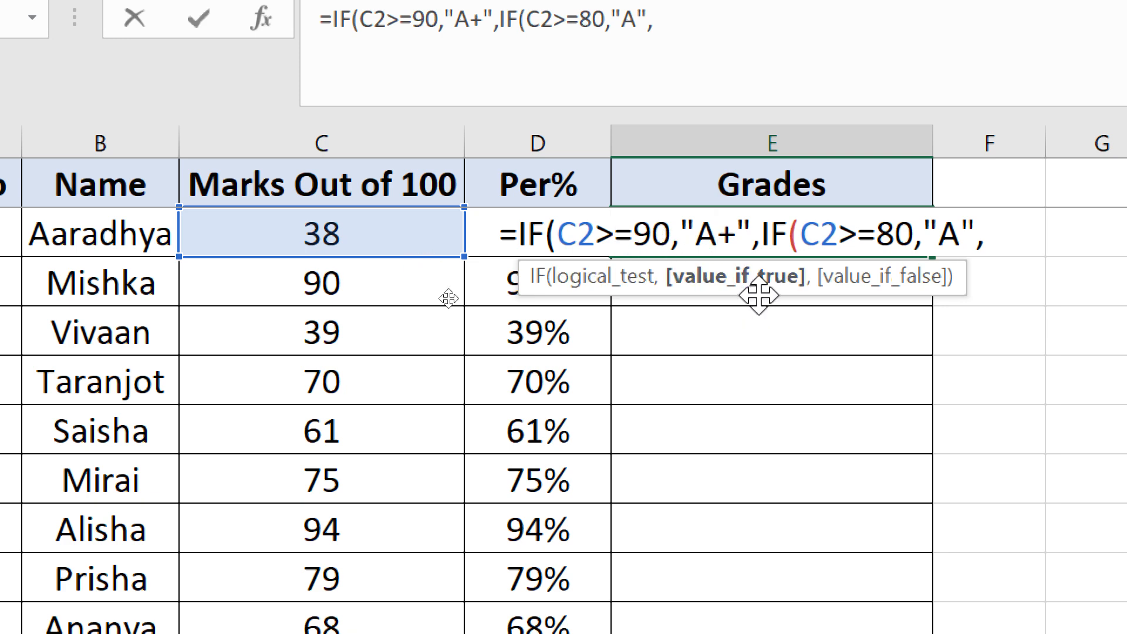
left_click(785, 241)
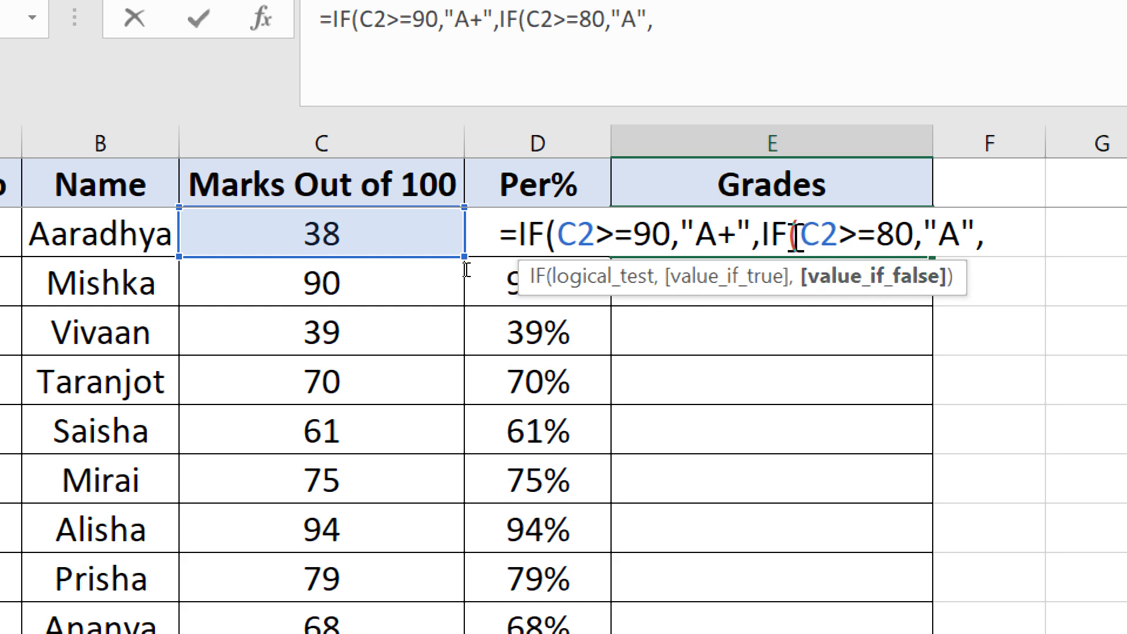
left_click(876, 238)
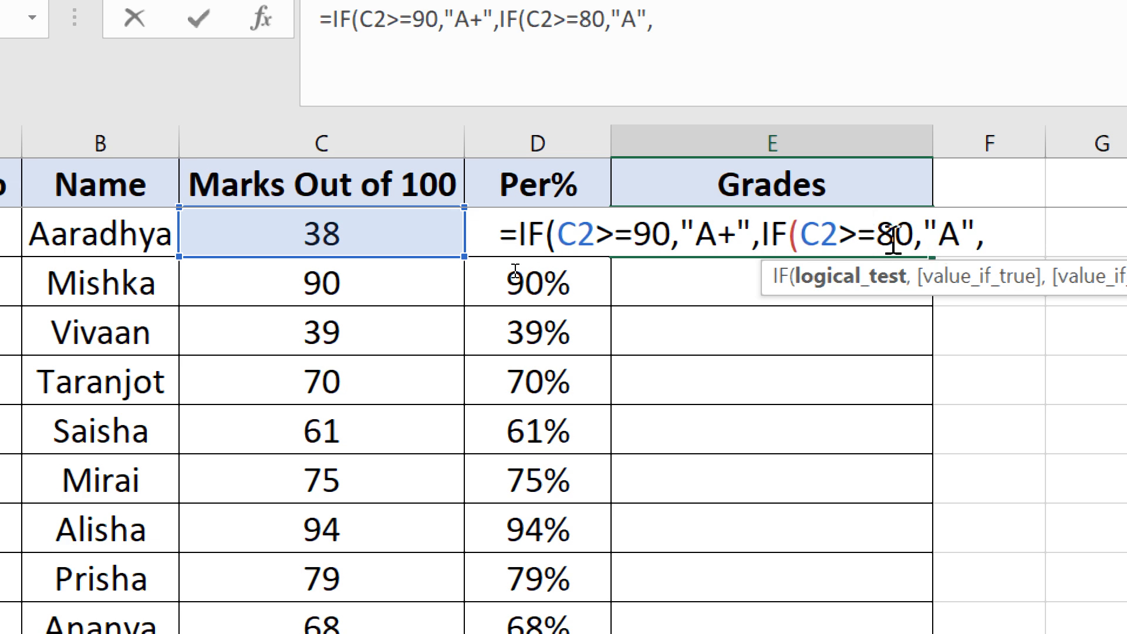
left_click(950, 240)
- Nest a third IF as the false value in E2, testing C2>=70 and returning "B" when true
left_click(1002, 241)
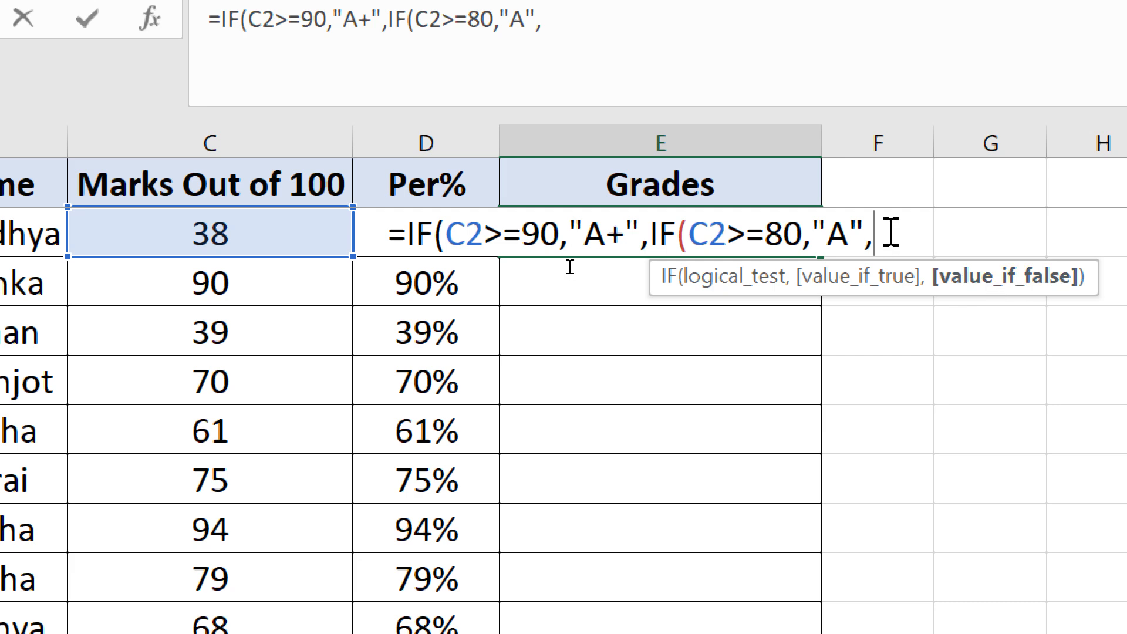
type("IF")
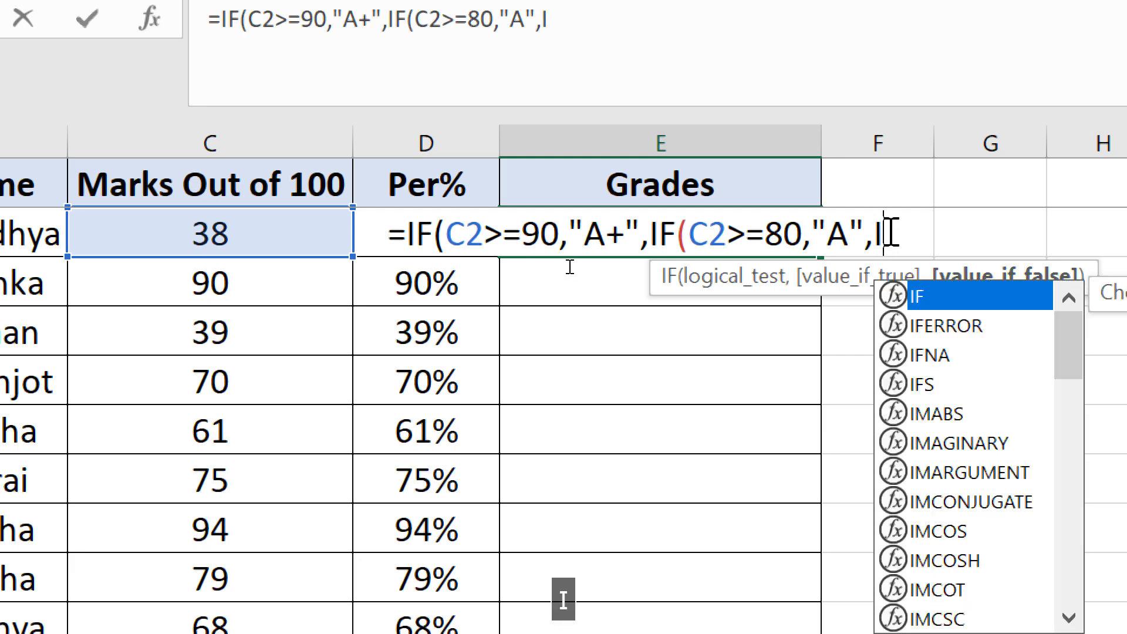
key("Tab")
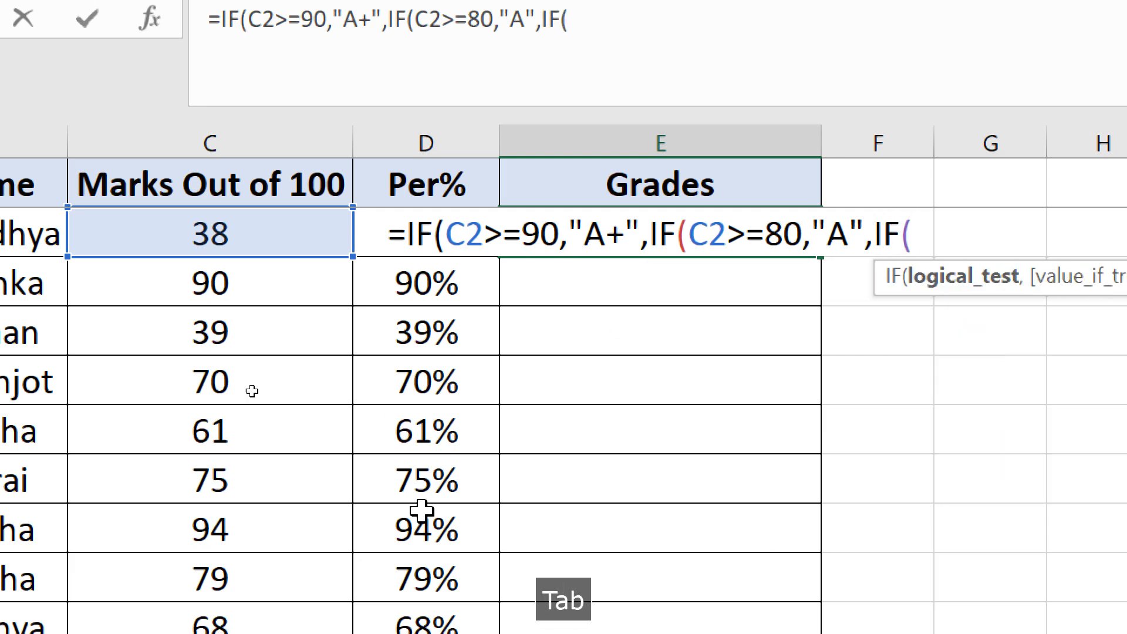
left_click(170, 236)
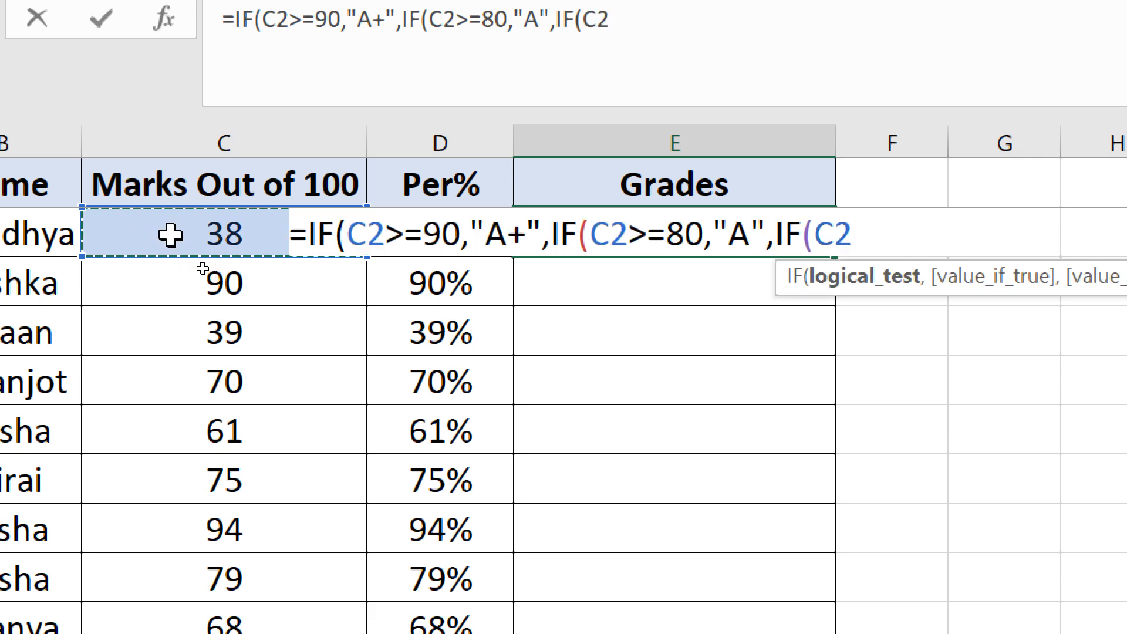
type(">=")
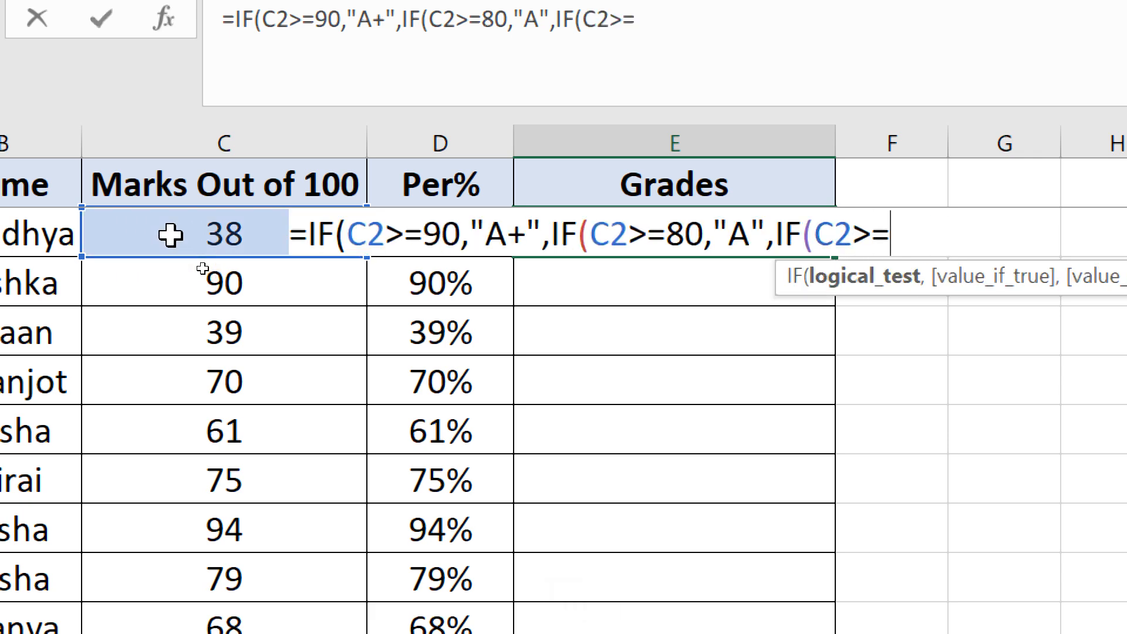
type("70")
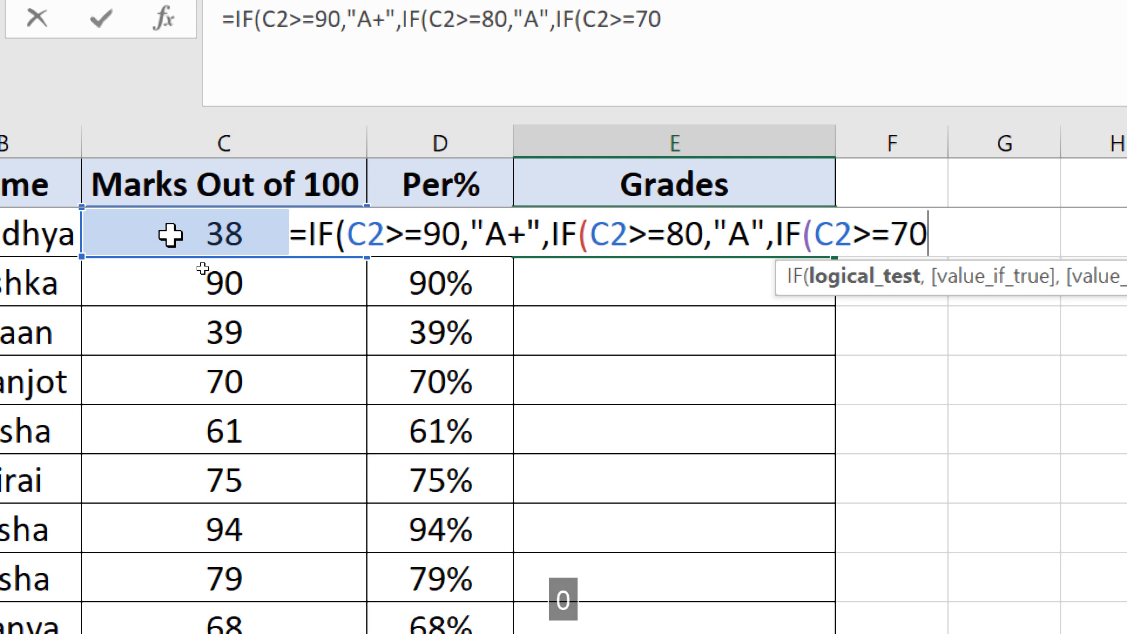
type(",")
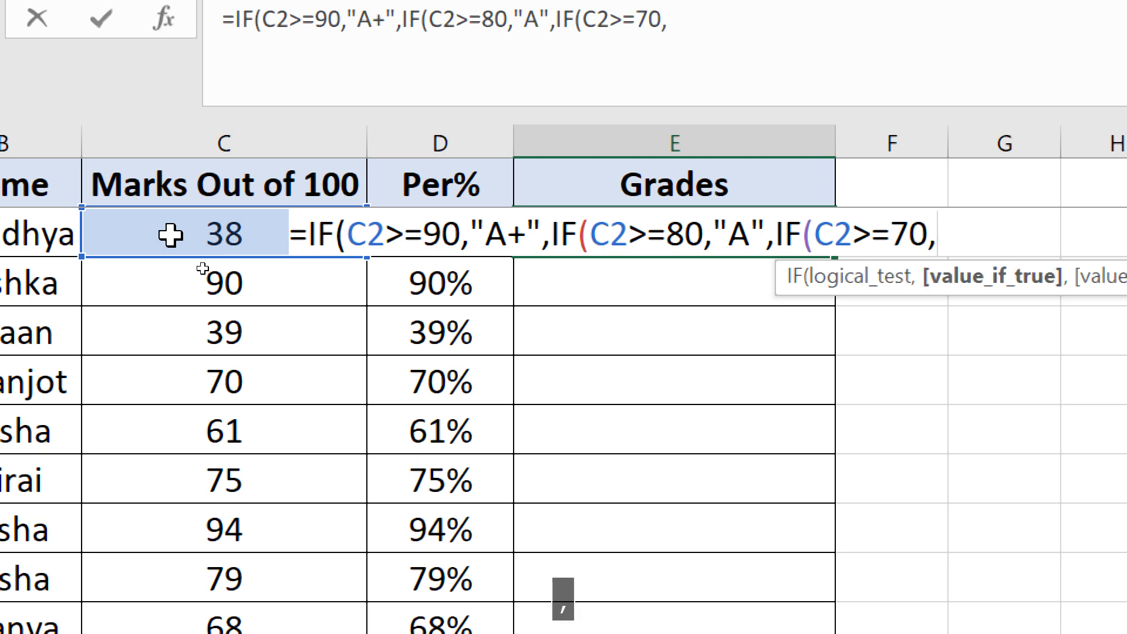
type("\"B")
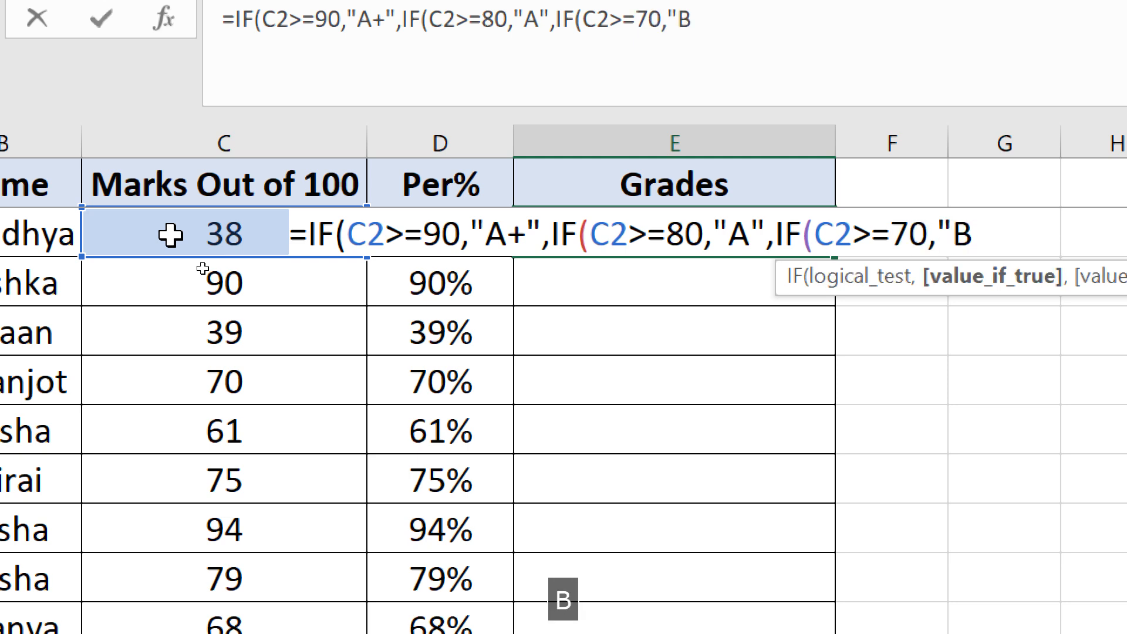
type("\"")
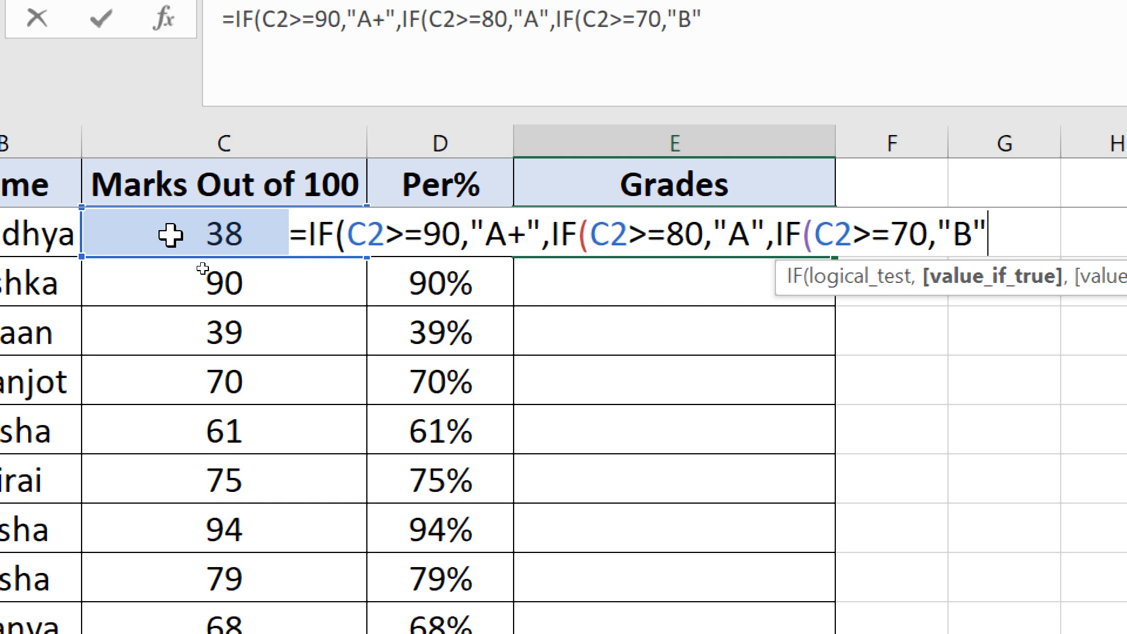
type(",")
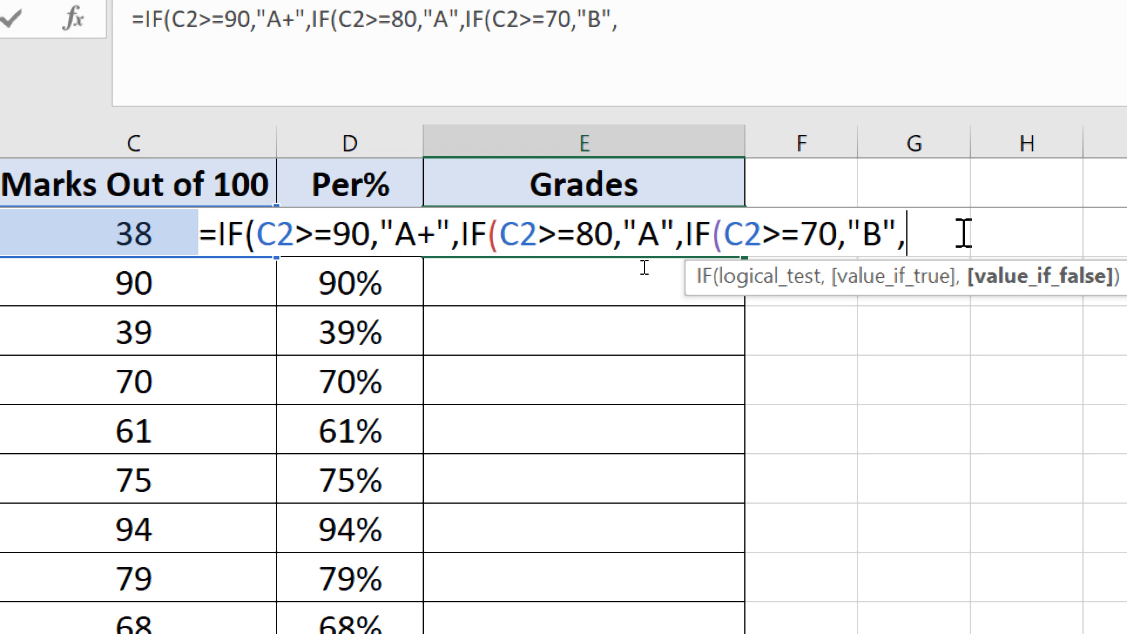
- Nest a fourth IF as the false value, testing C2>=60 and returning "C" when true
type("IF")
key("Tab")
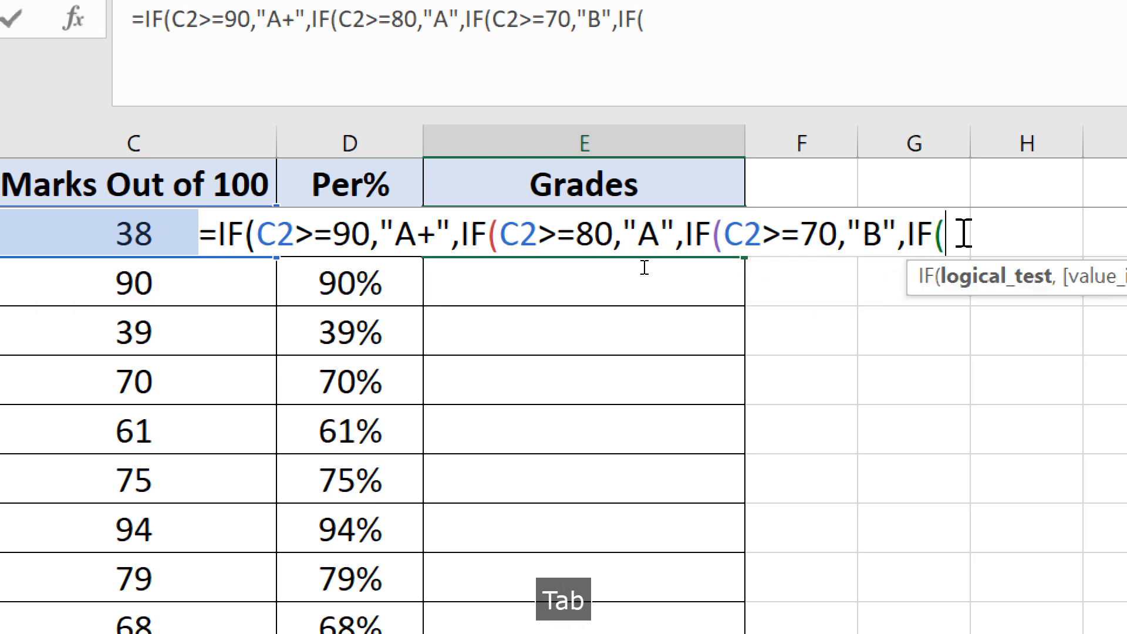
left_click(101, 230)
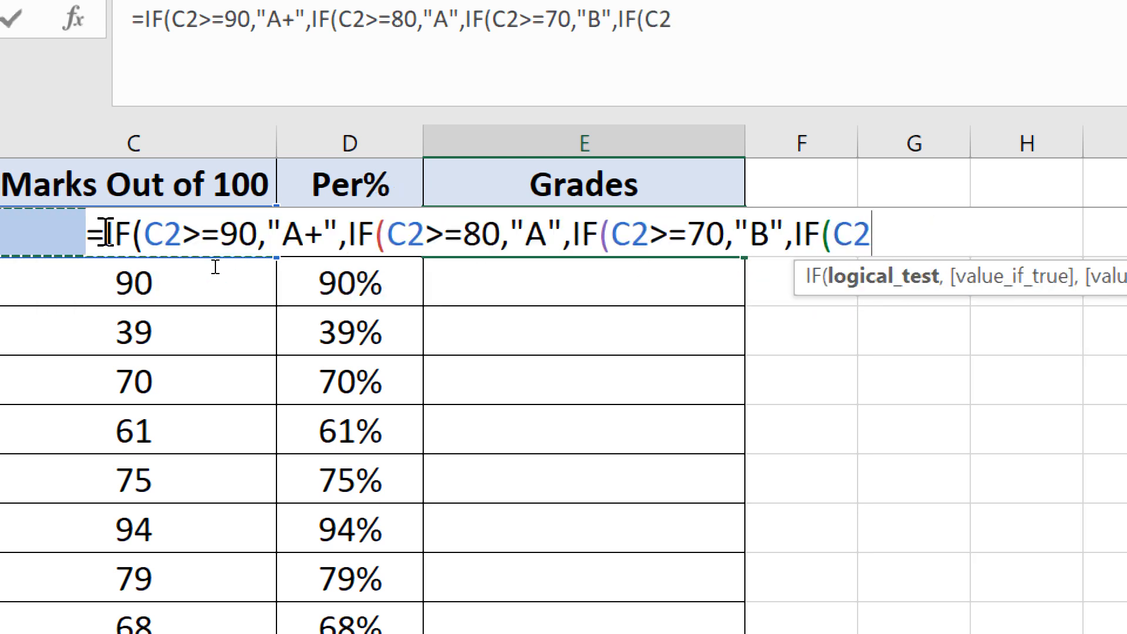
type(">")
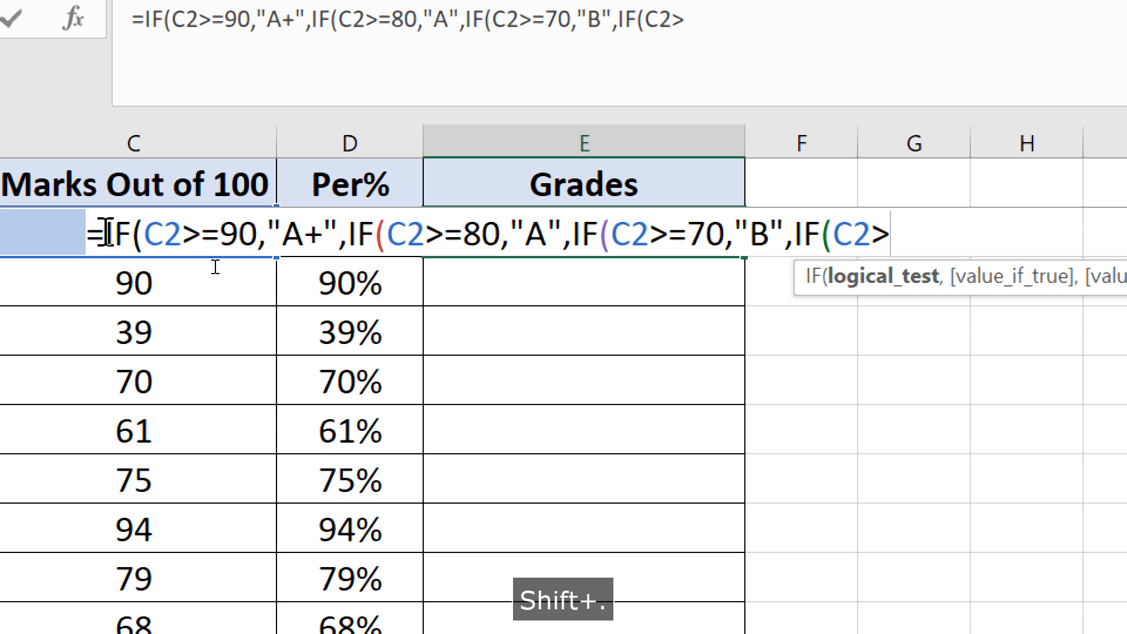
type("=")
type("60")
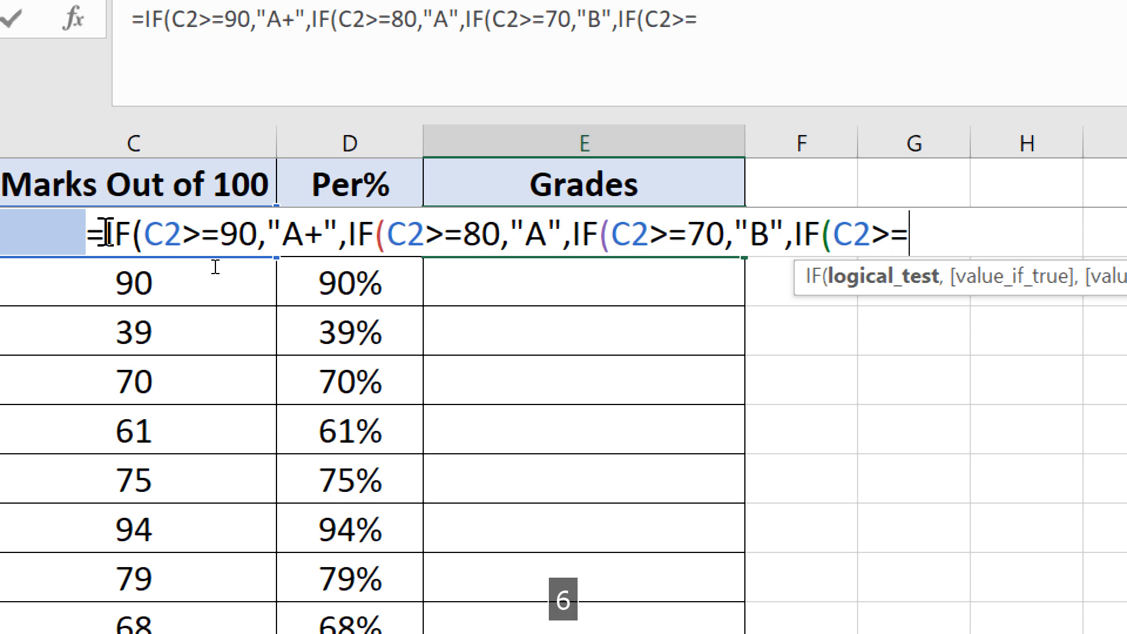
type(",")
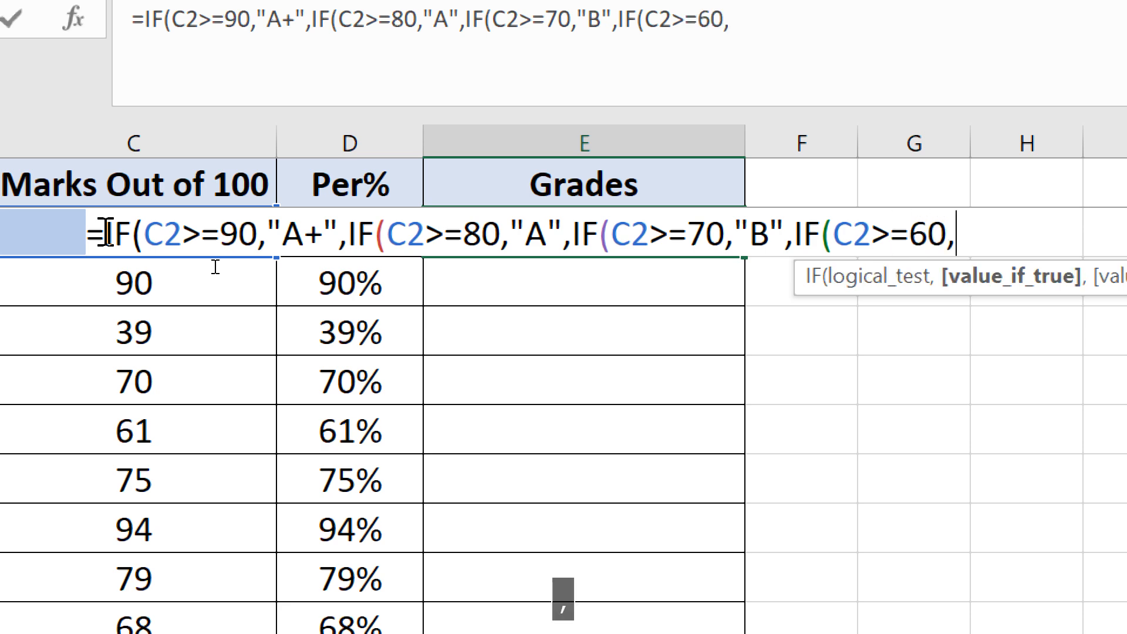
type("\"C")
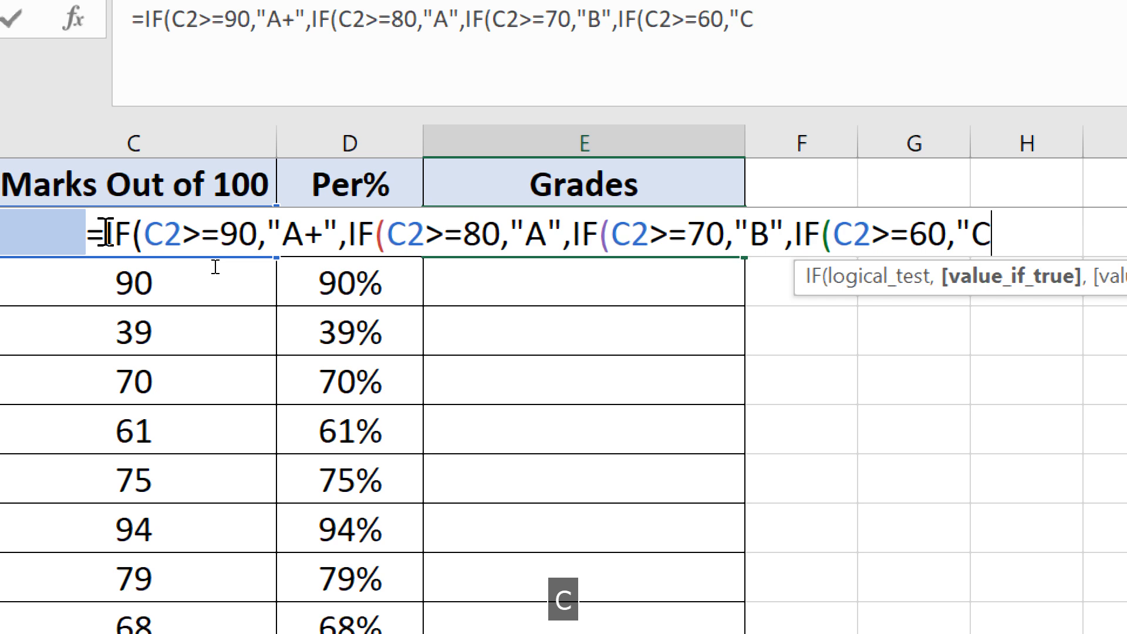
type("\",")
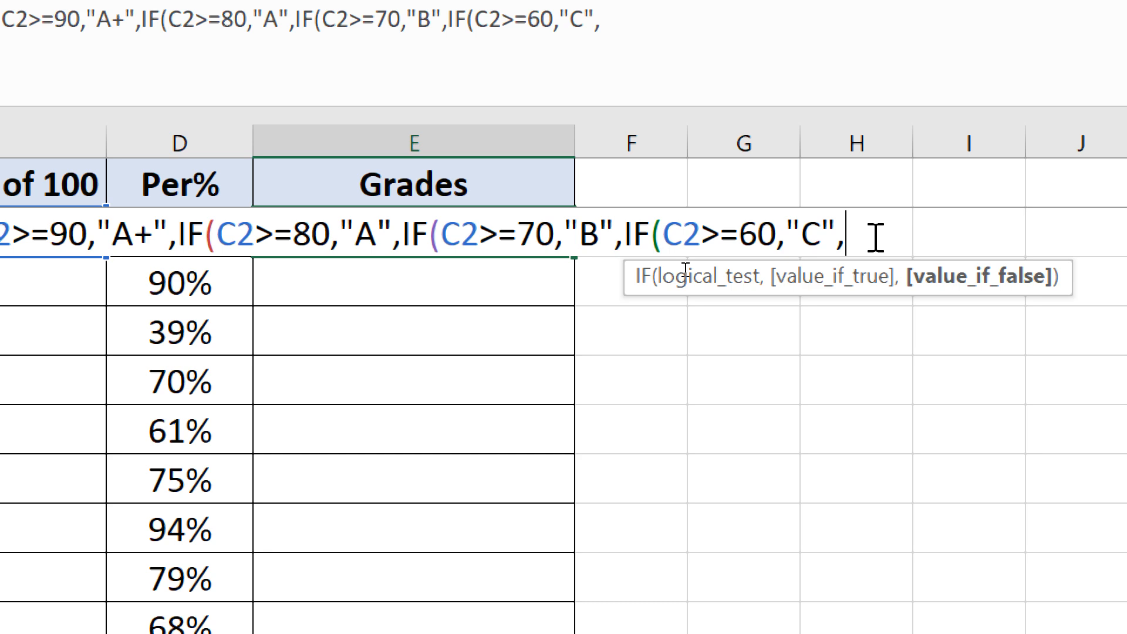
- Nest a fifth IF as the false value, testing C2>=40 and returning "D" when true
type("IF")
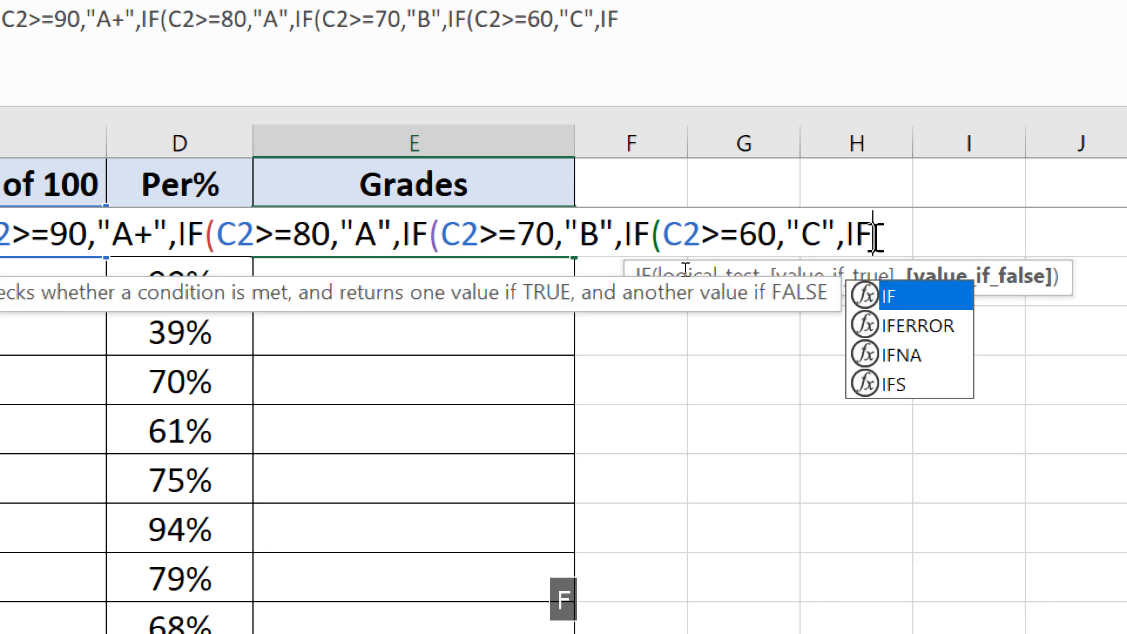
key("Tab")
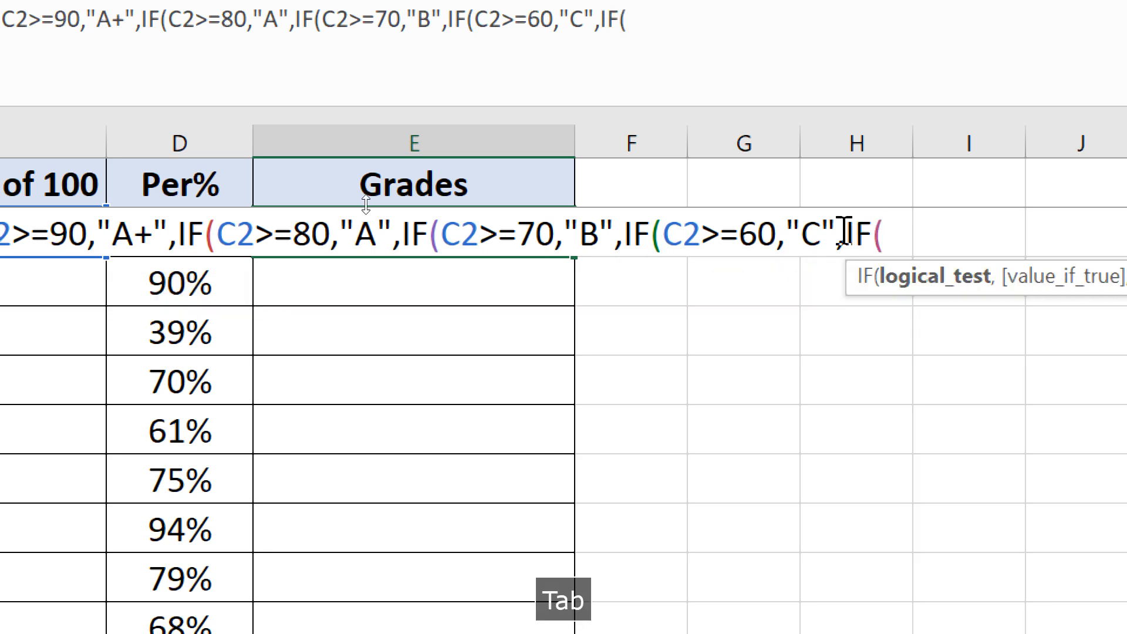
left_click(141, 234)
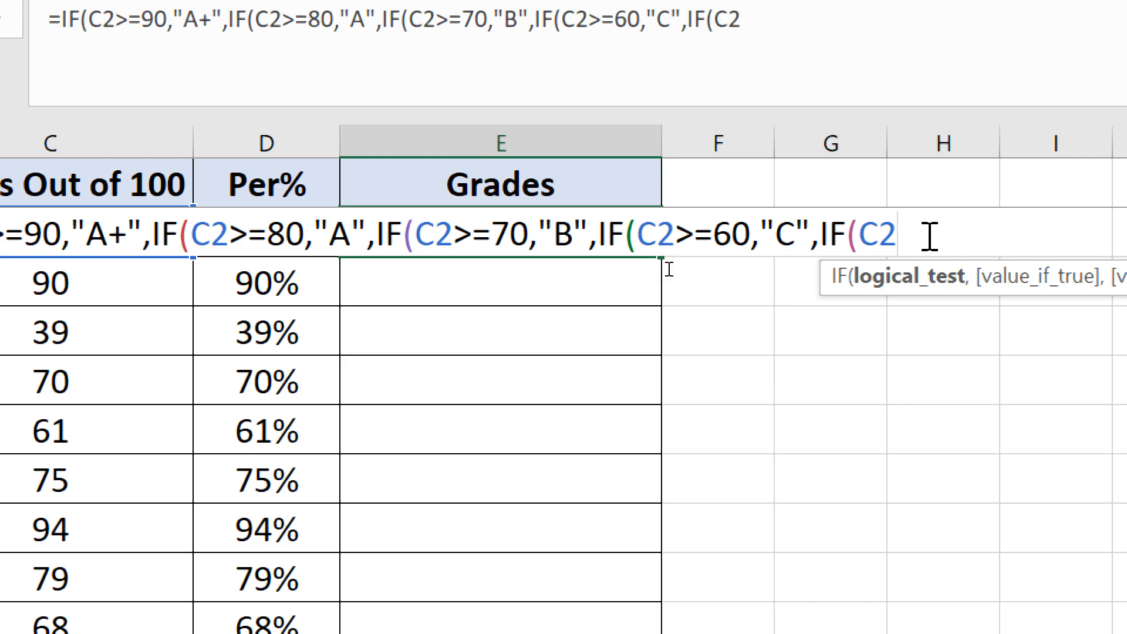
key("shift+period")
type("=")
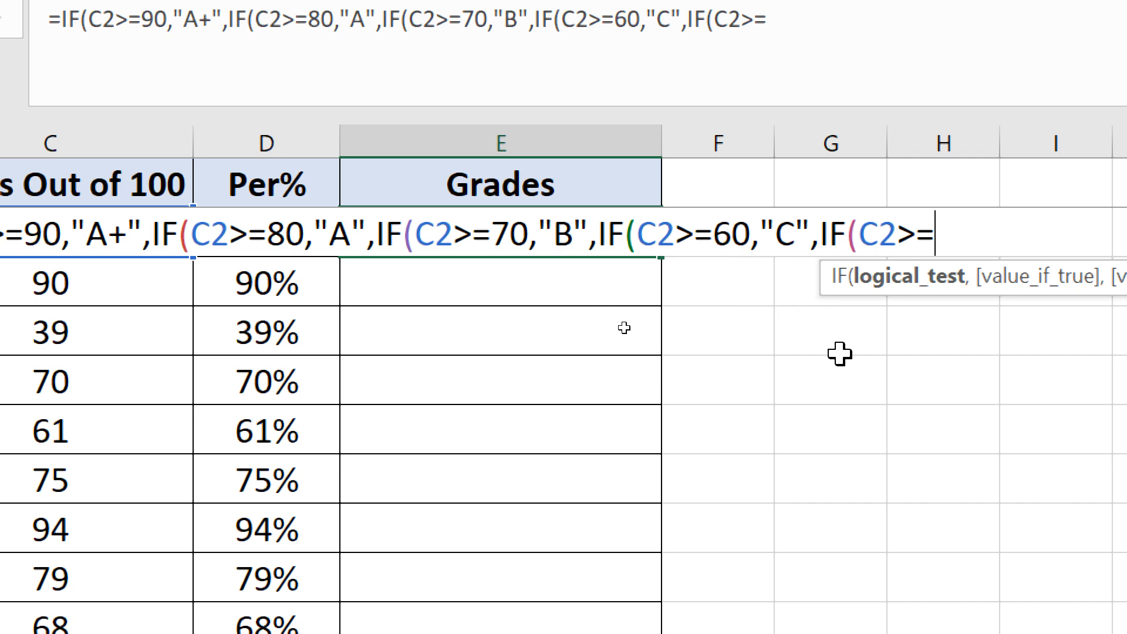
type("40")
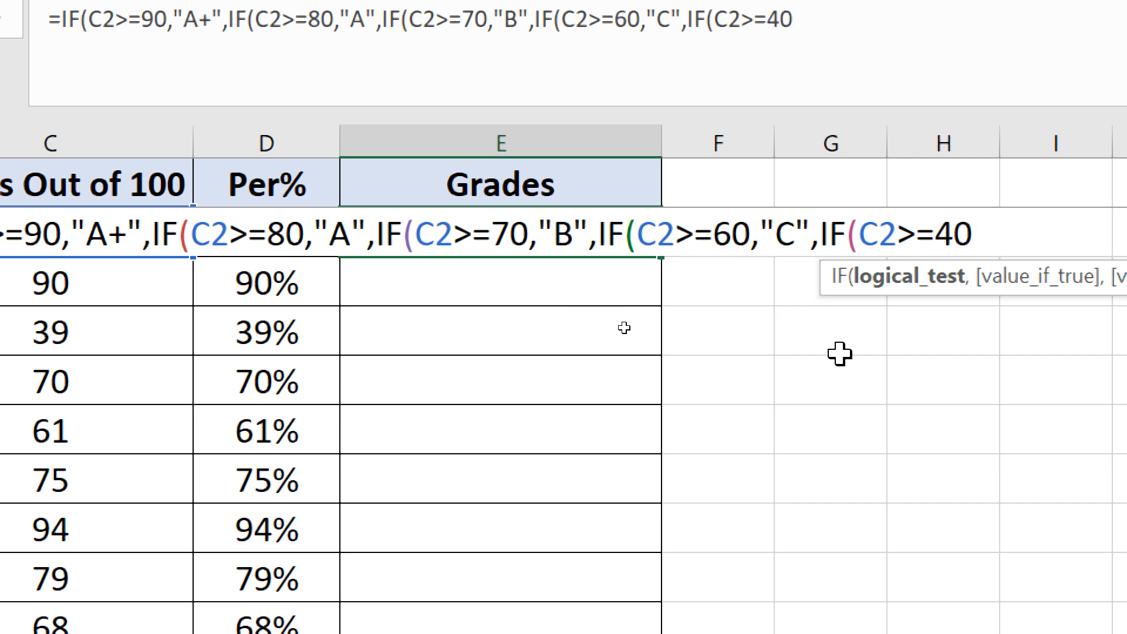
type(",")
type("\"D")
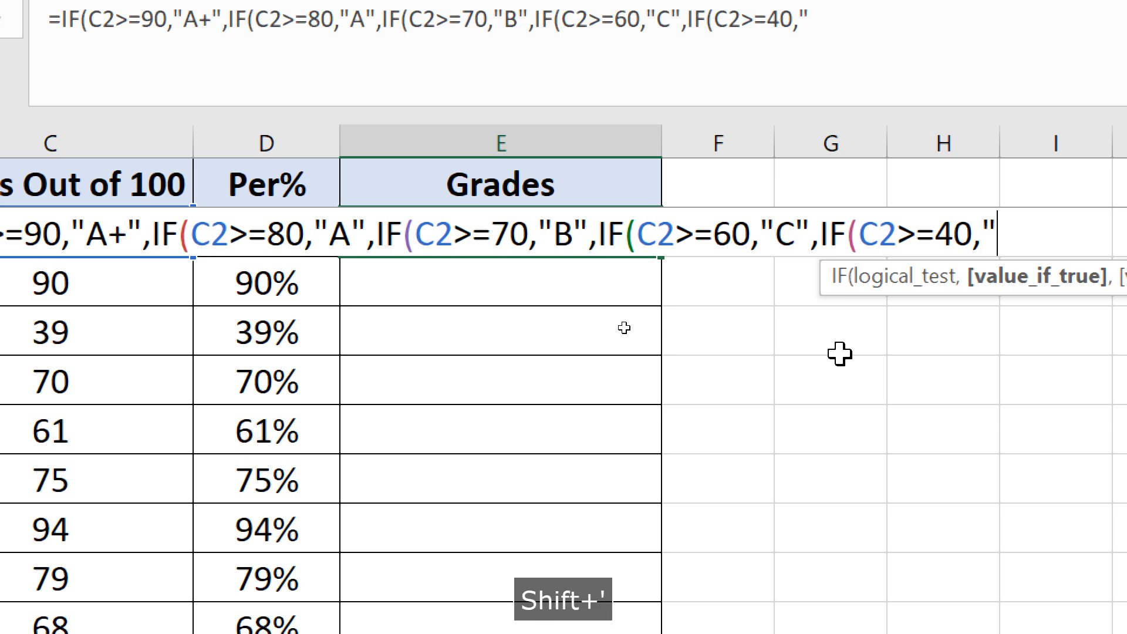
type("\",")
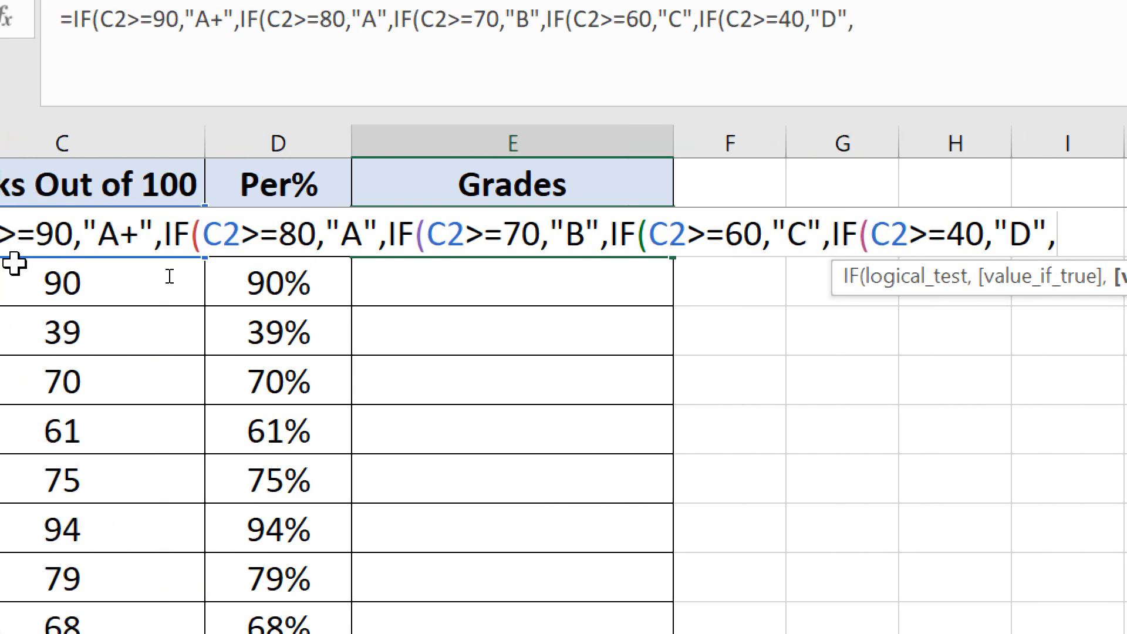
- Review the logical test, true value and false value of each of the five nested IF functions in the E2 formula
left_click(176, 234)
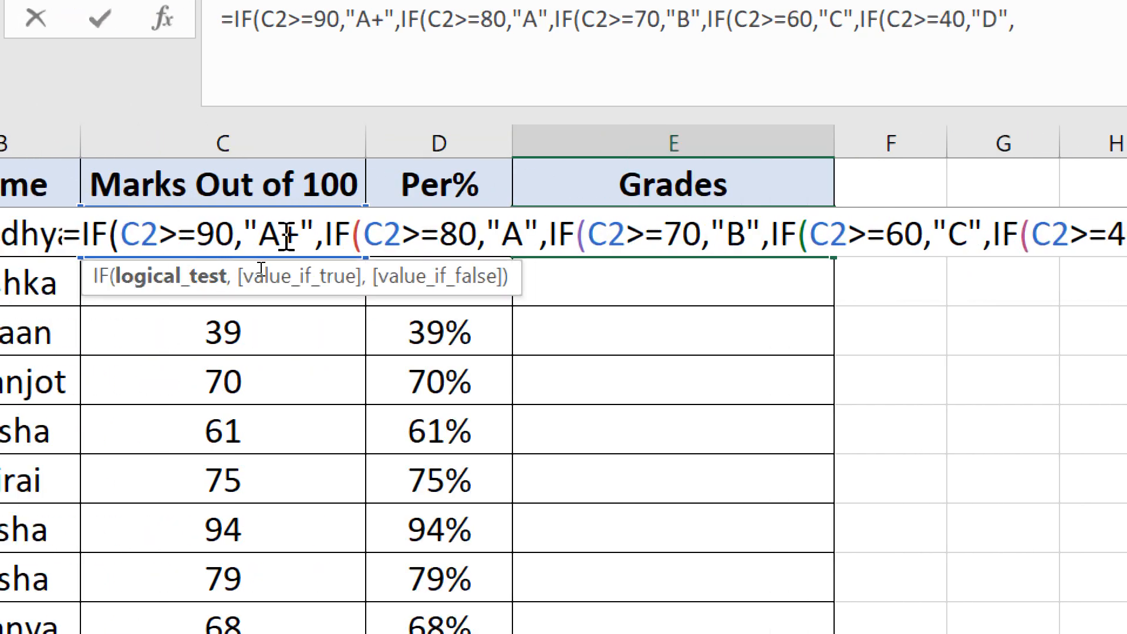
left_click(265, 238)
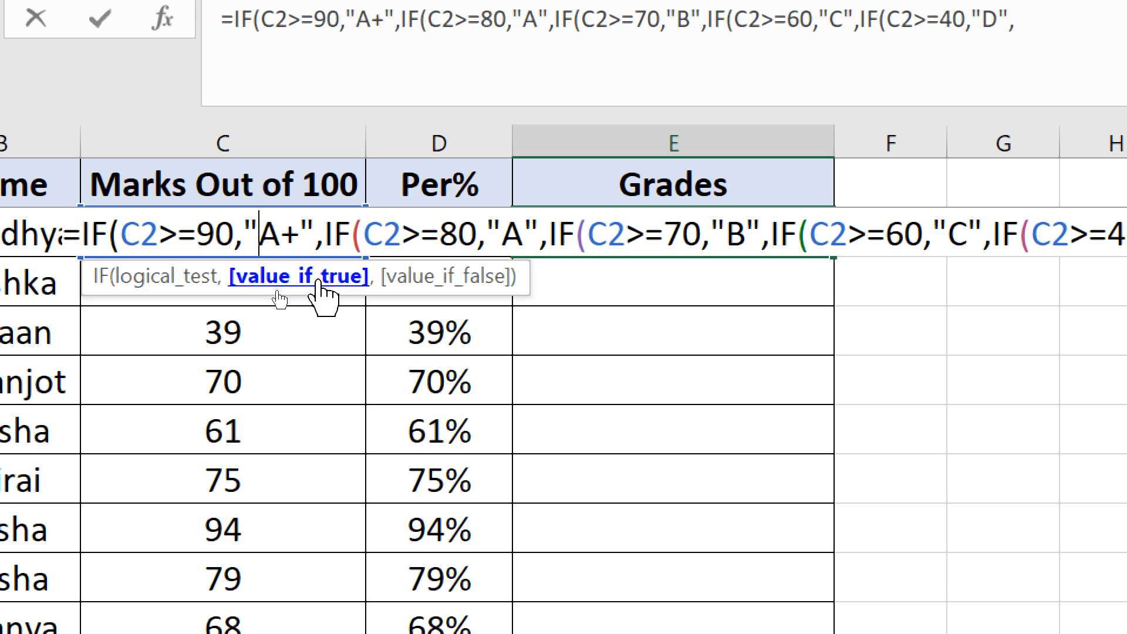
left_click(332, 236)
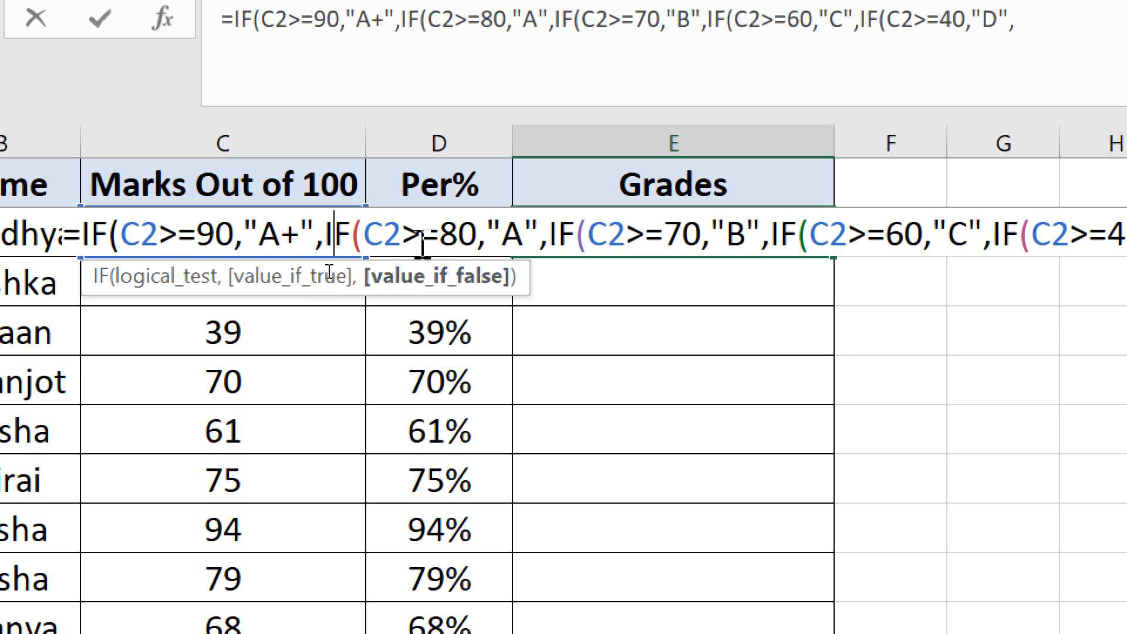
left_click(361, 238)
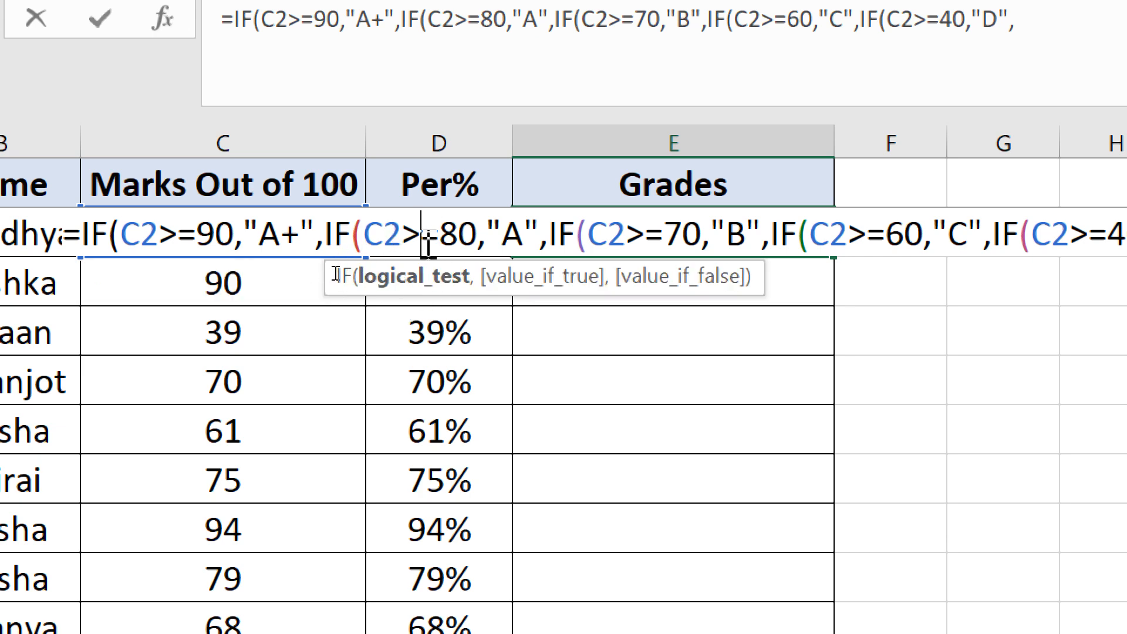
left_click(511, 238)
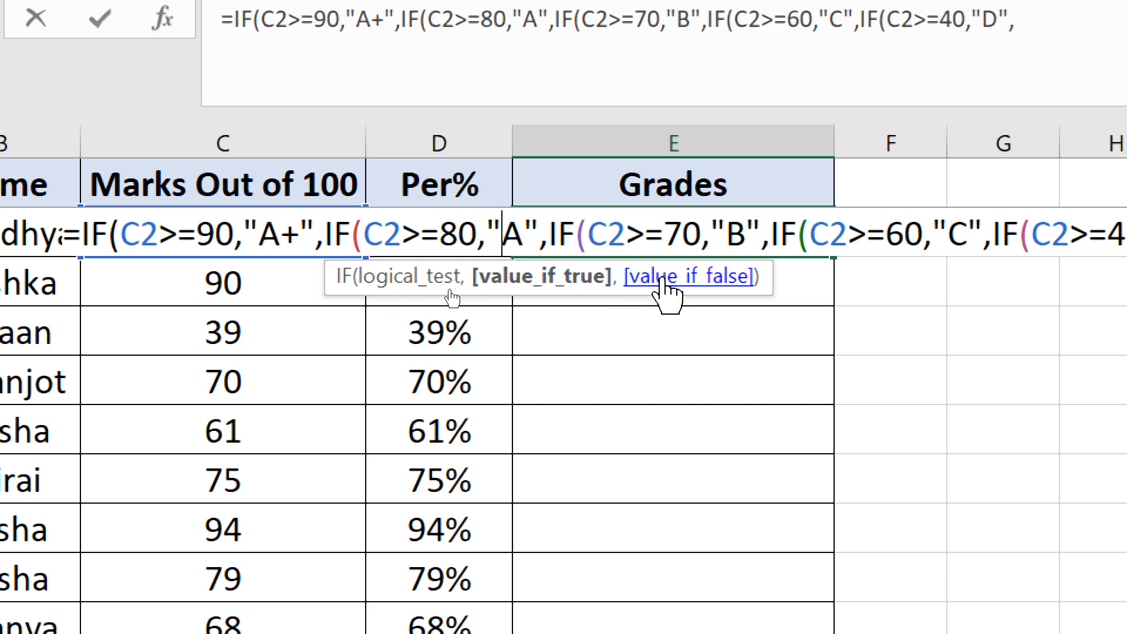
left_click(580, 235)
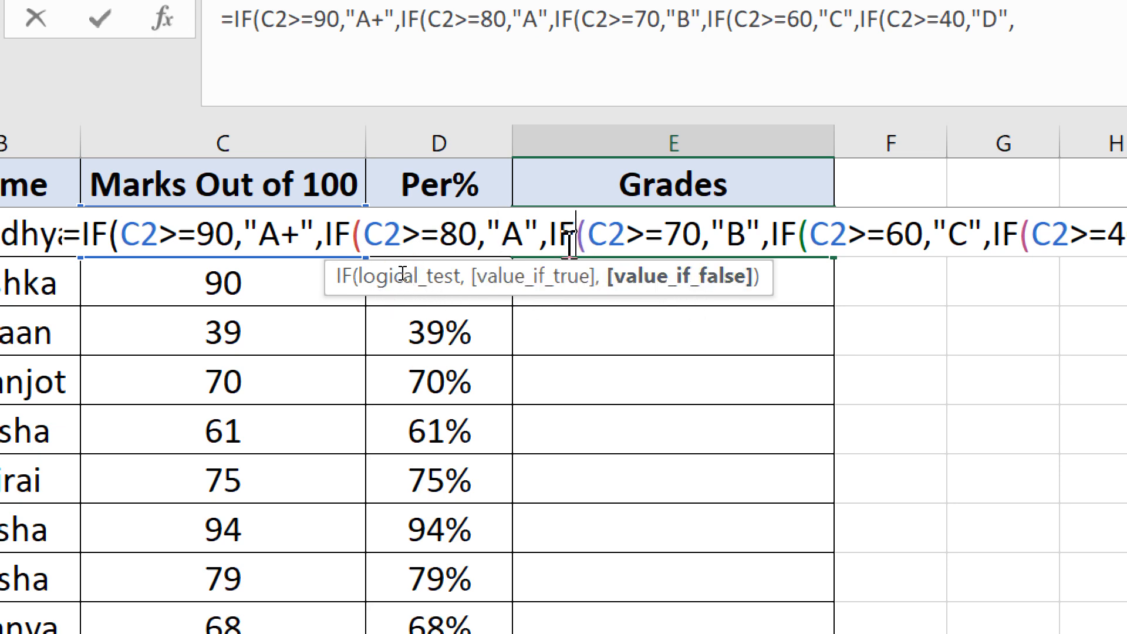
left_click(667, 236)
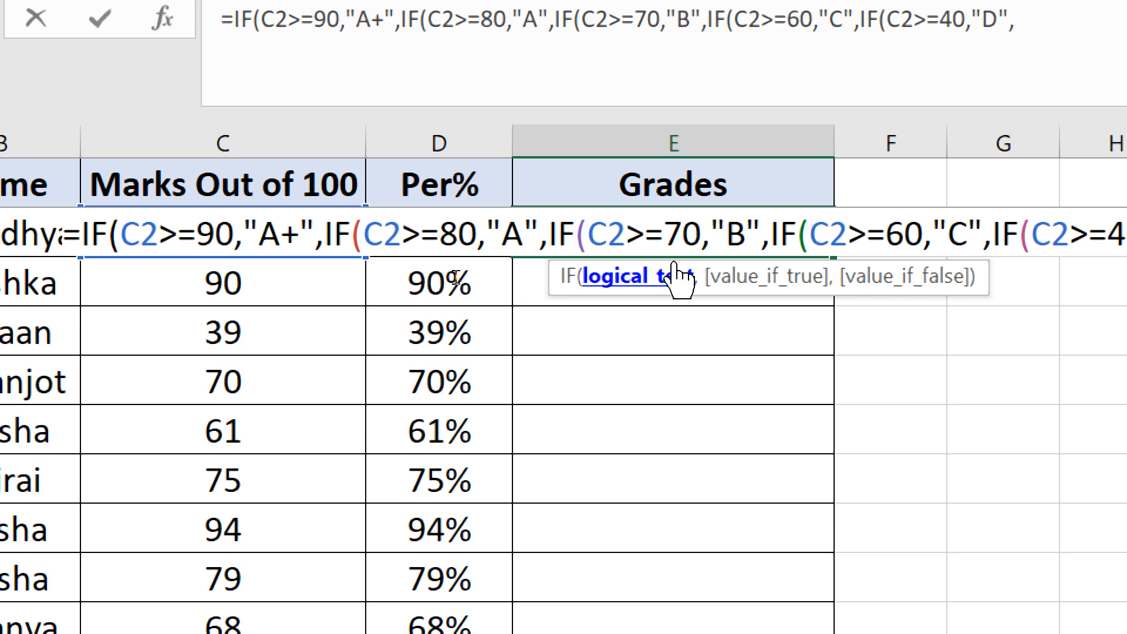
left_click(727, 235)
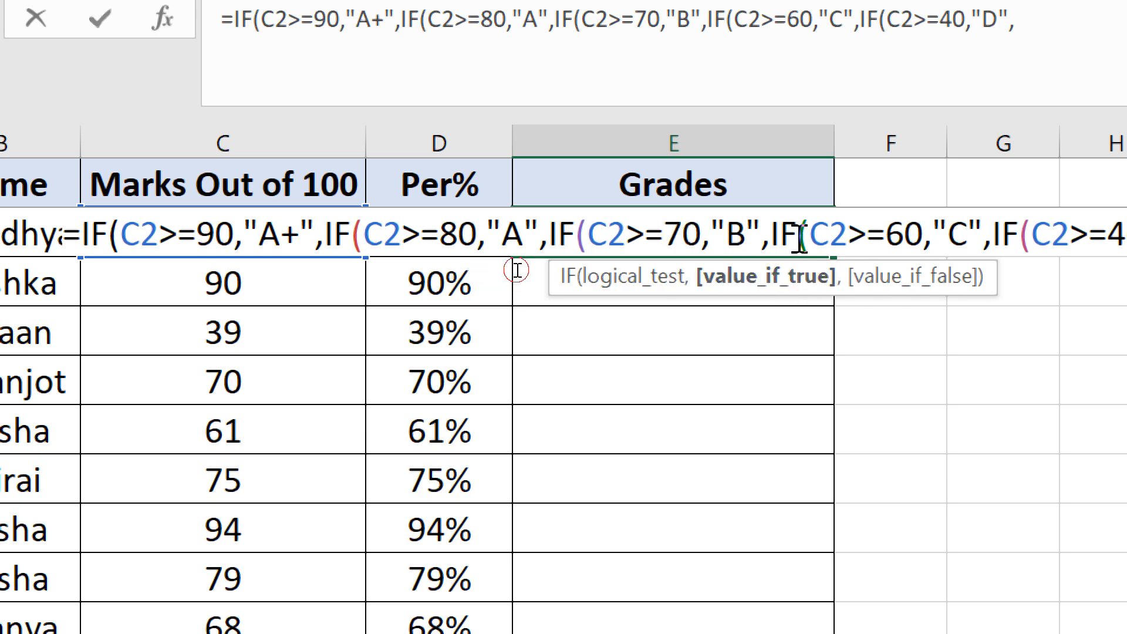
left_click(896, 277)
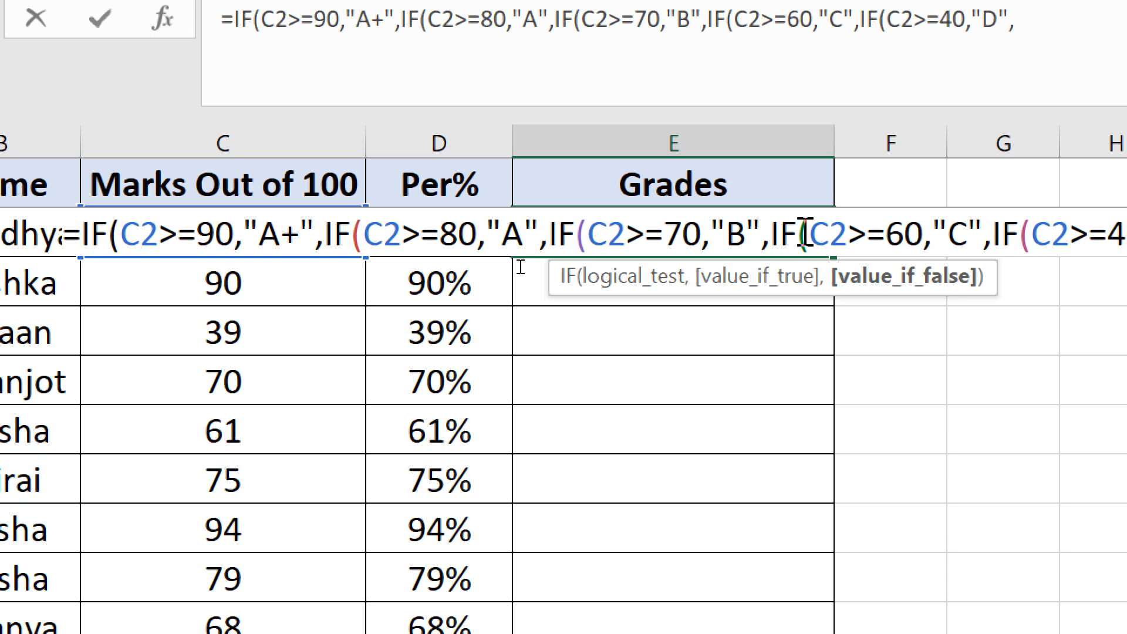
left_click(864, 235)
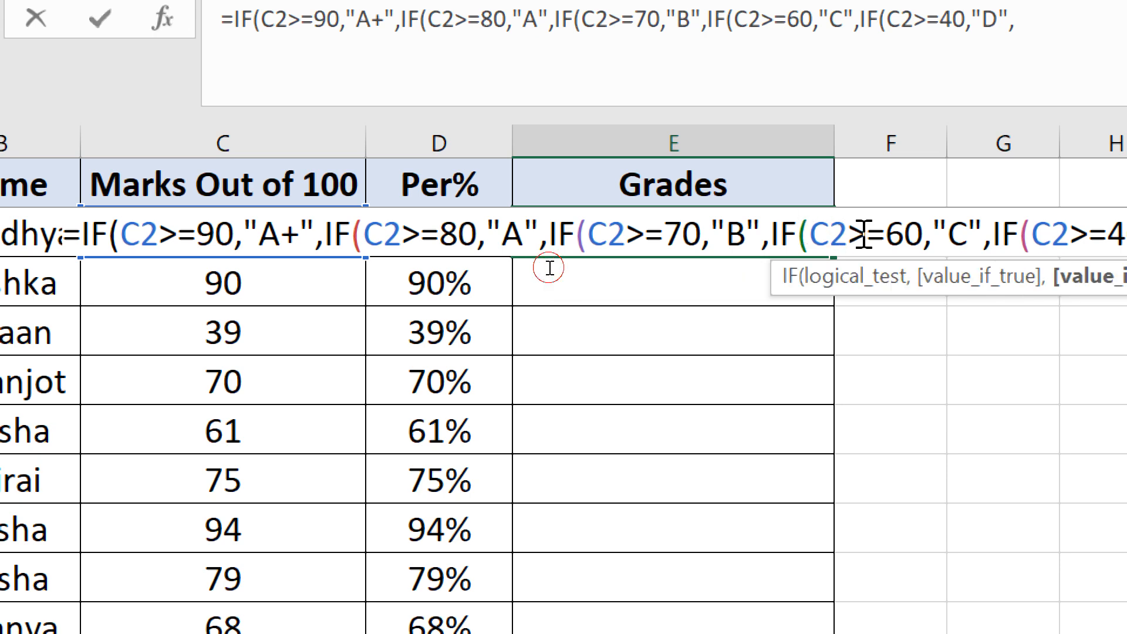
left_click(945, 236)
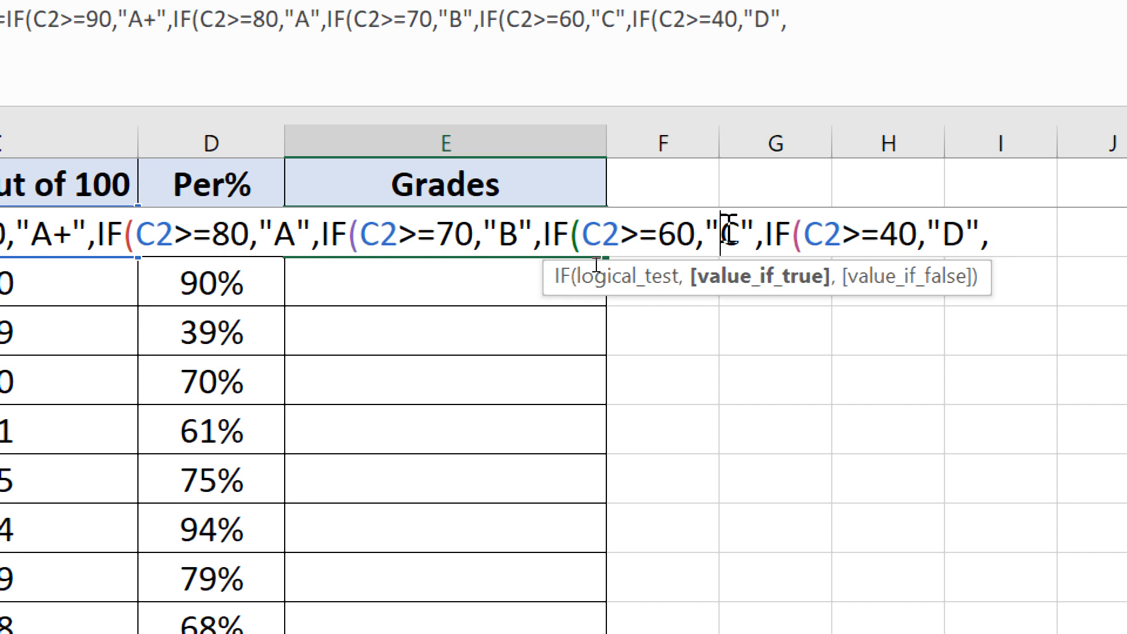
left_click(769, 235)
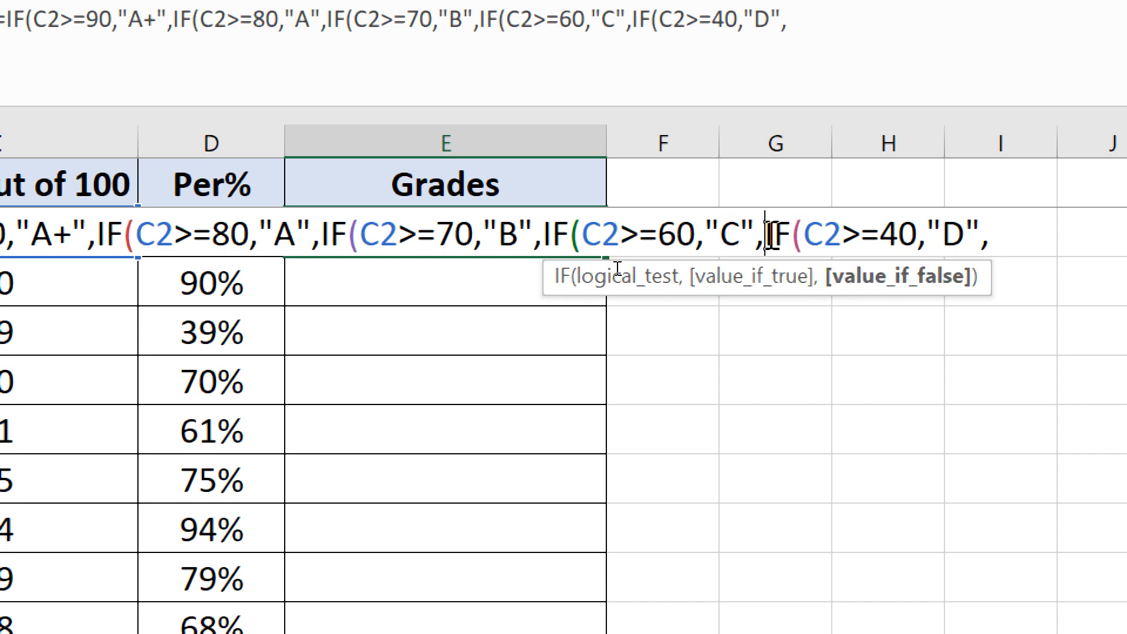
left_click(899, 237)
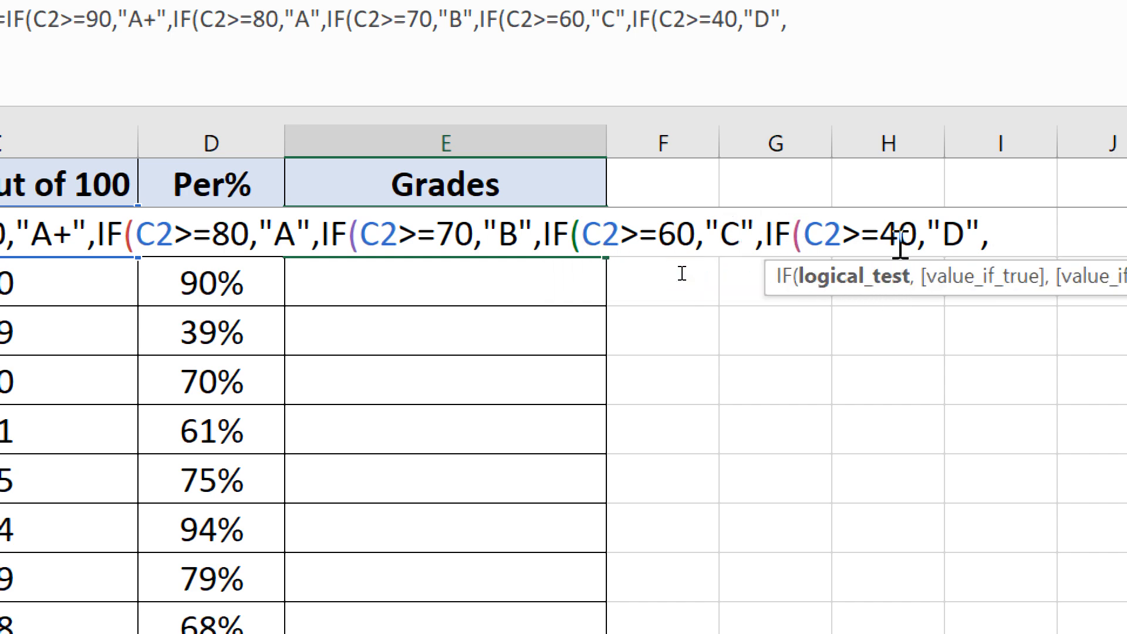
left_click(947, 235)
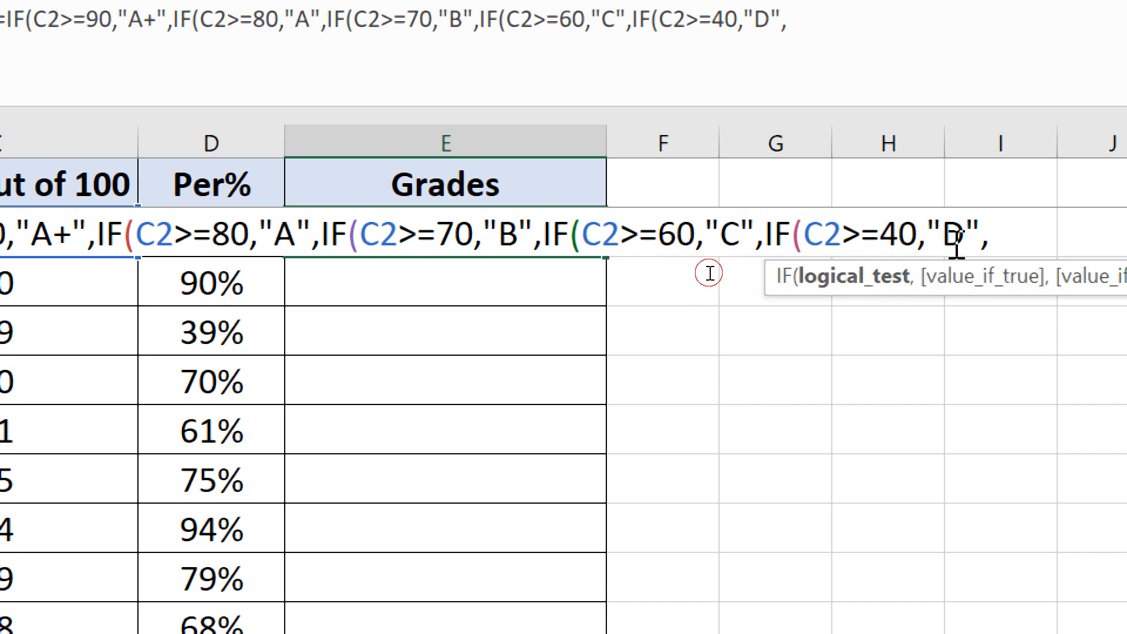
- Complete the E2 formula with "FAIL" as the final false value and enter it, accepting the suggested correction of the closing brackets
left_click(1017, 238)
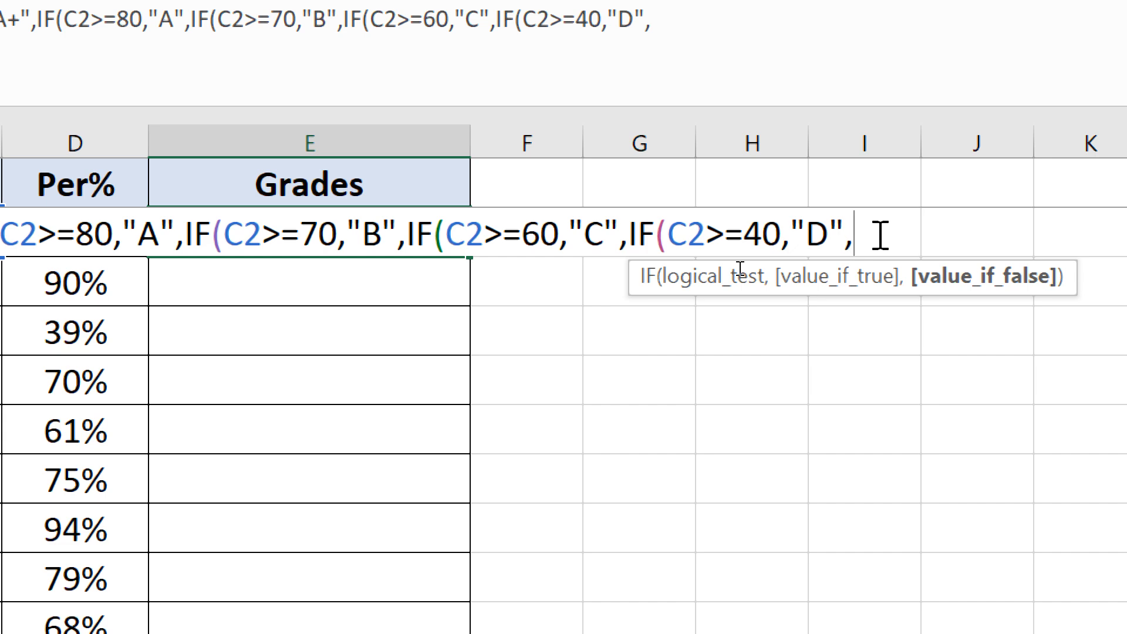
type("\"FAIL")
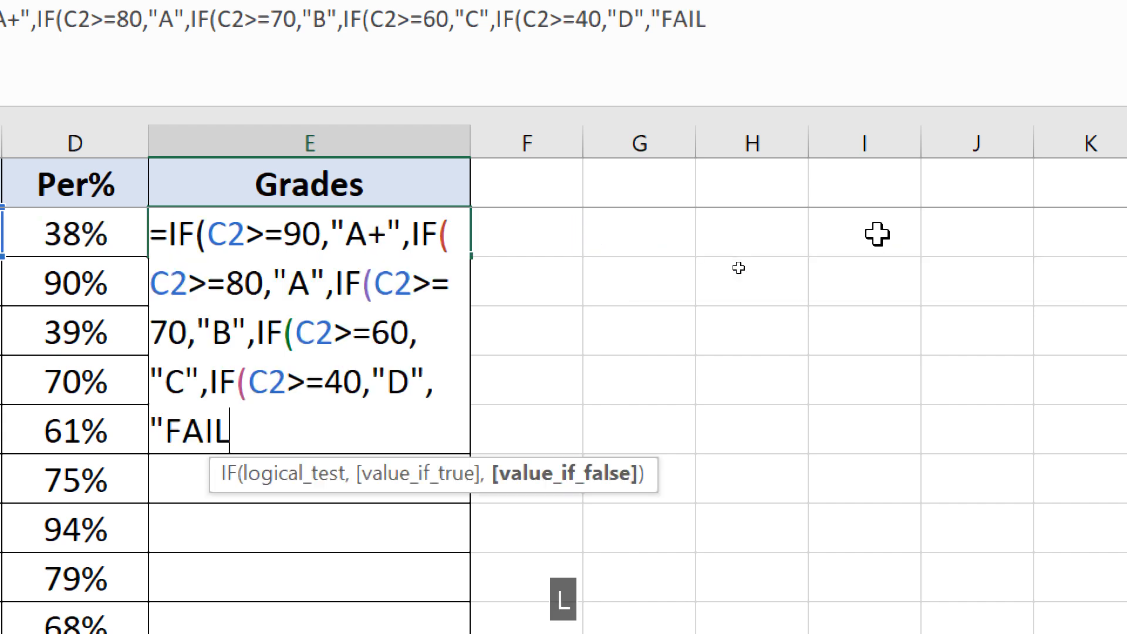
type("\"")
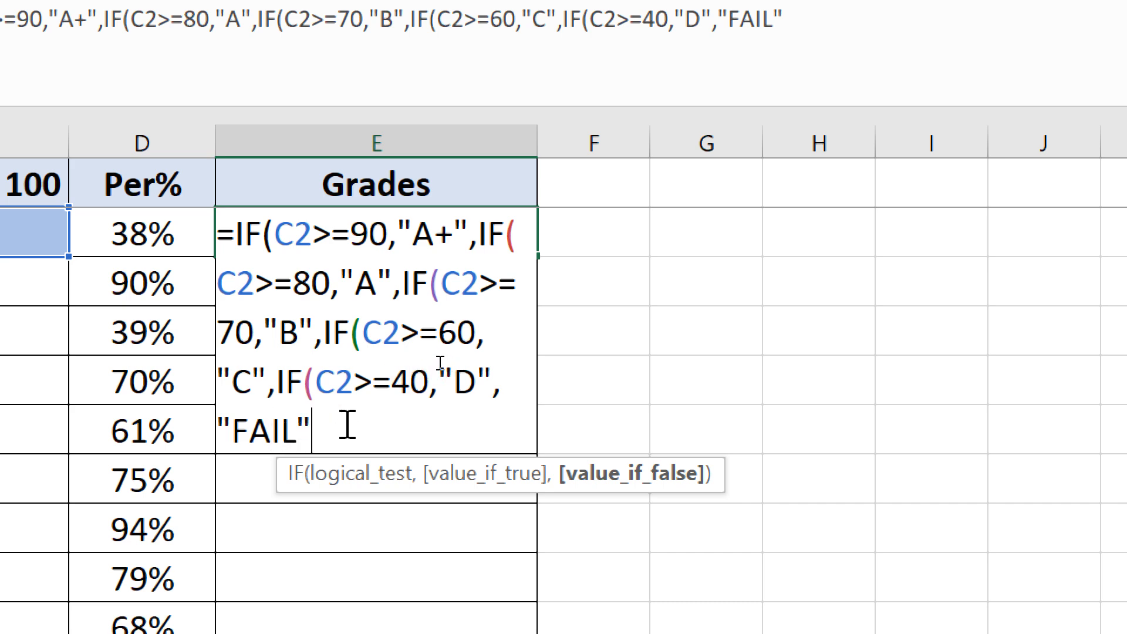
type(")")
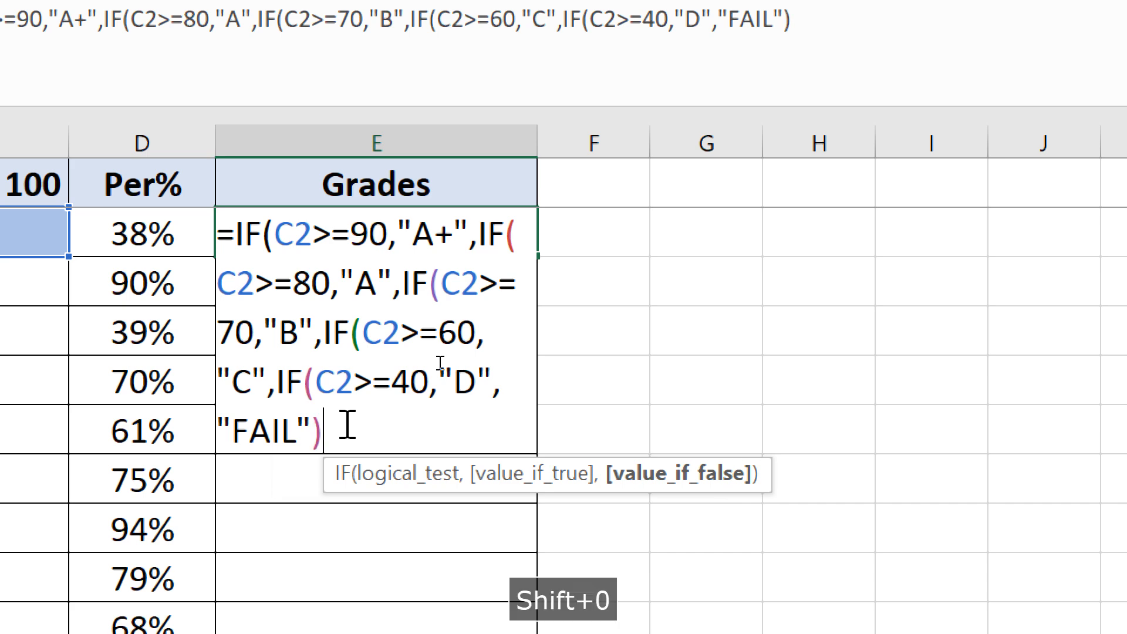
type(")")
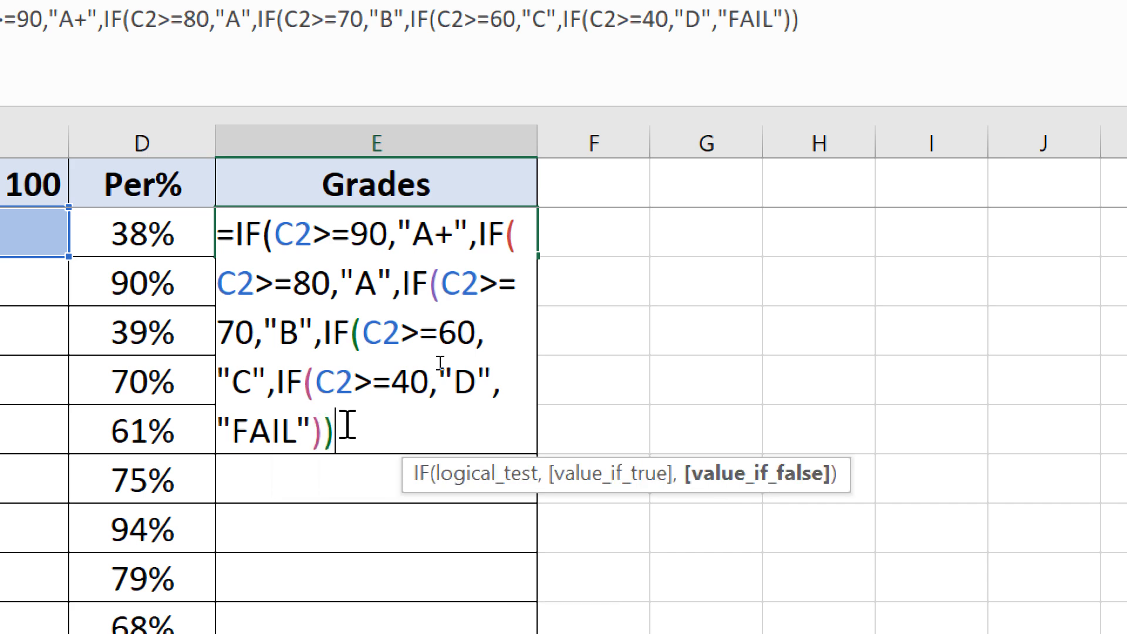
key("Return")
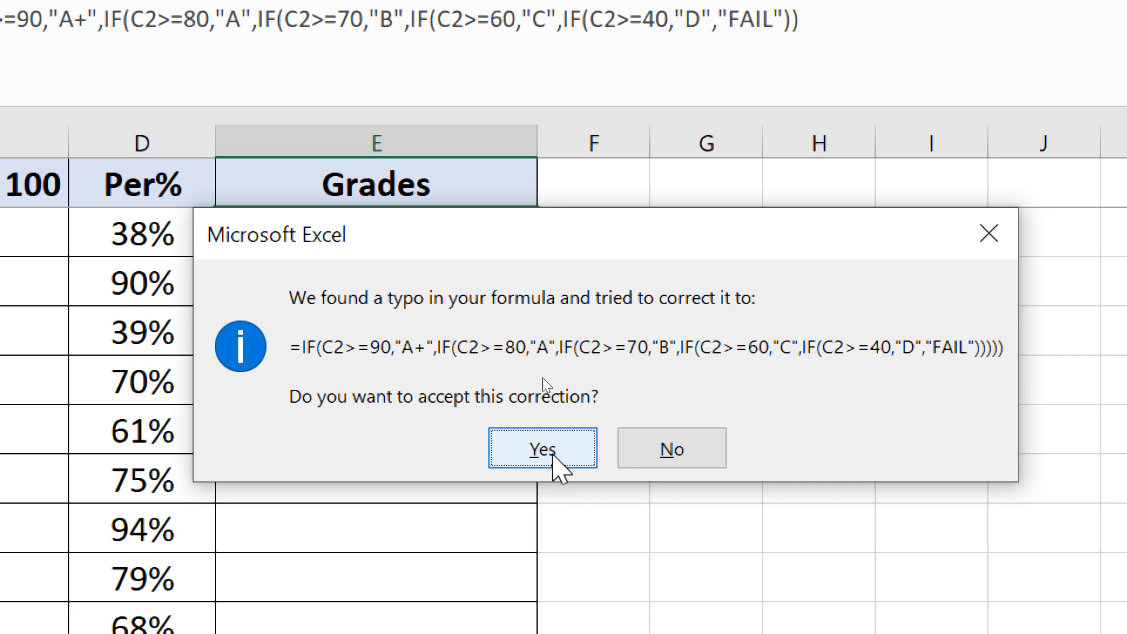
left_click(553, 459)
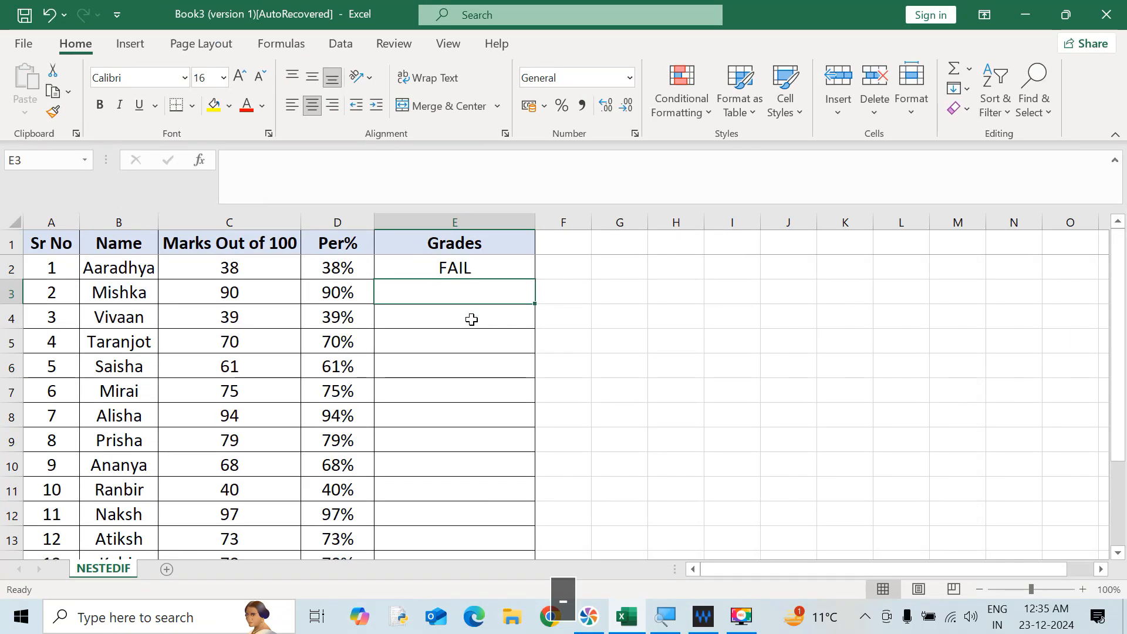
- Check the first student's marks and percentage in row 2 against the grade in E2
key("Up")
key("Left")
key("Left")
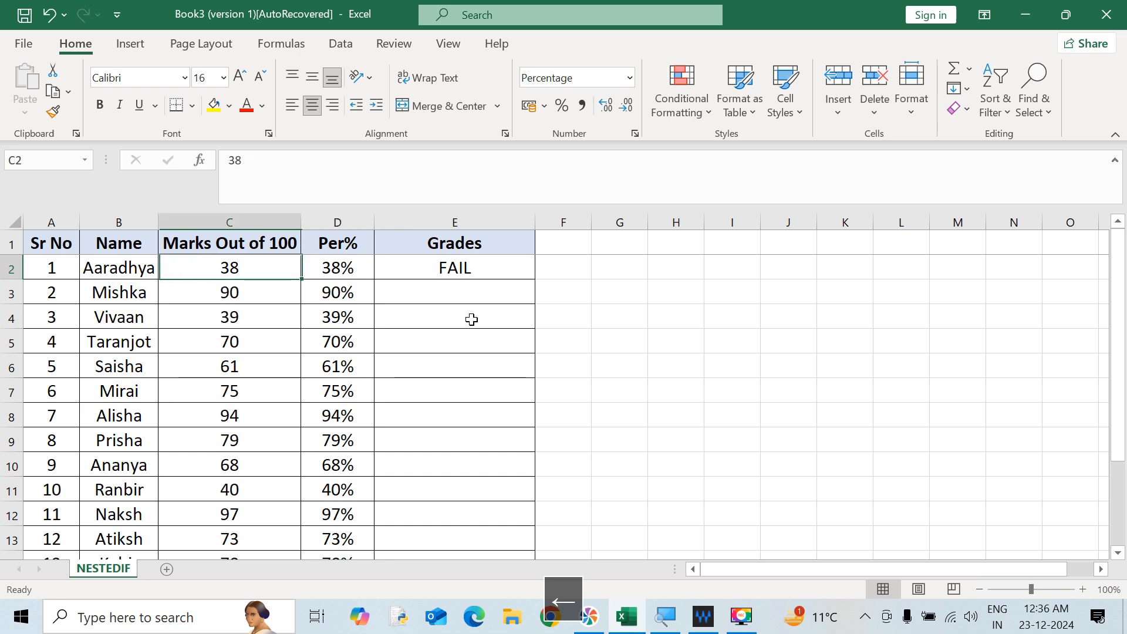
key("Right")
key("Left")
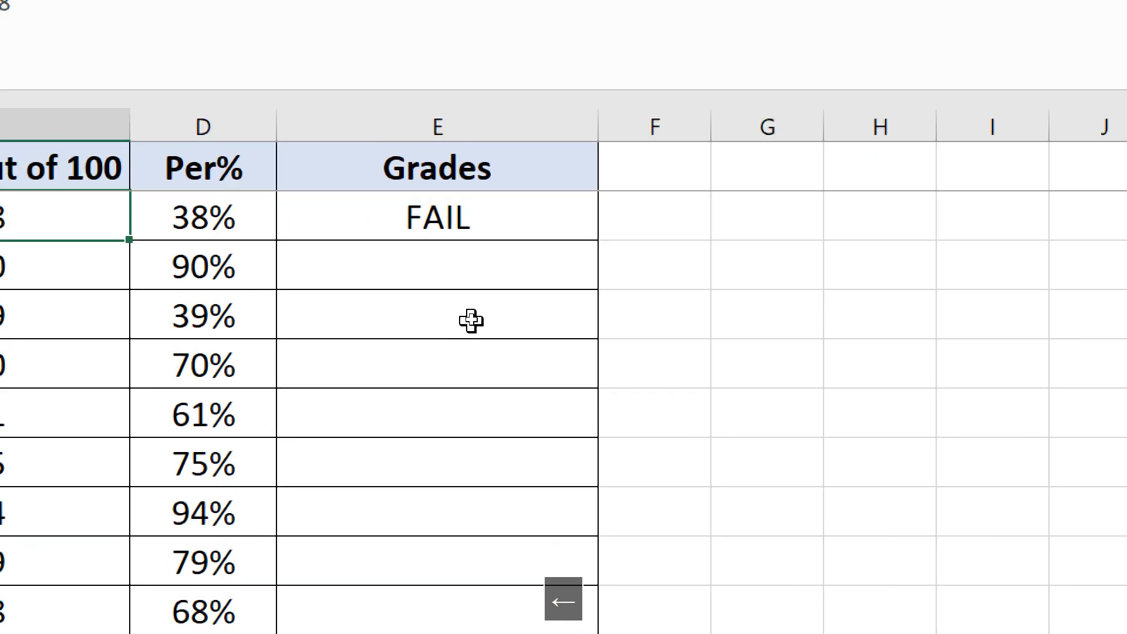
key("Left")
key("Left")
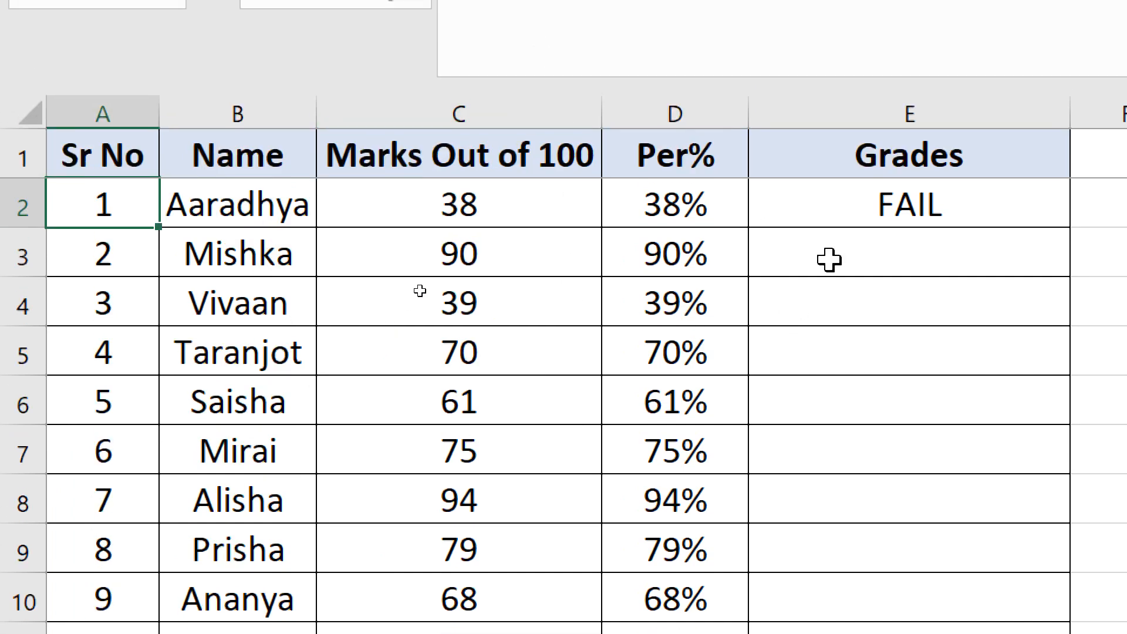
left_click(872, 88)
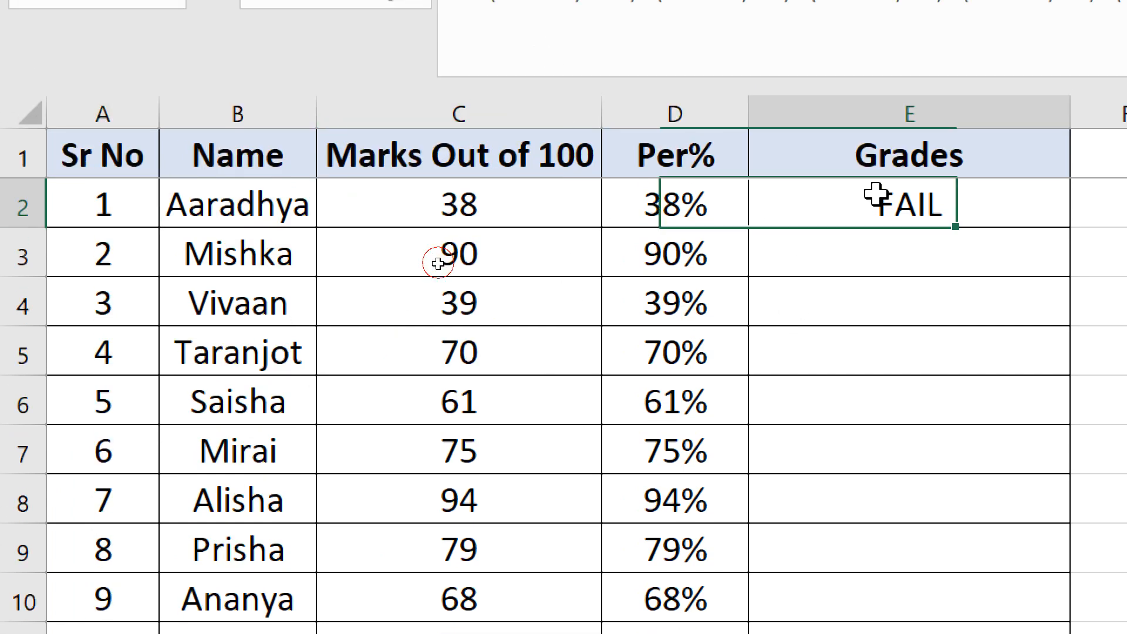
- Test the A+ condition by entering marks of 91 and 90 in turn in C2
left_click(480, 199)
type("9")
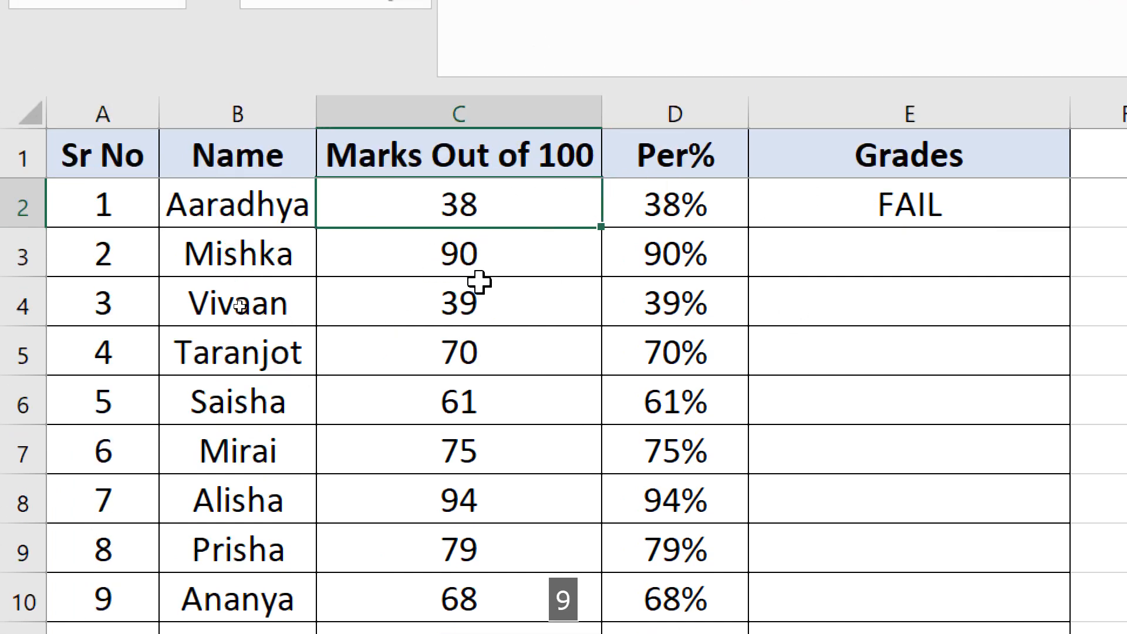
type("1")
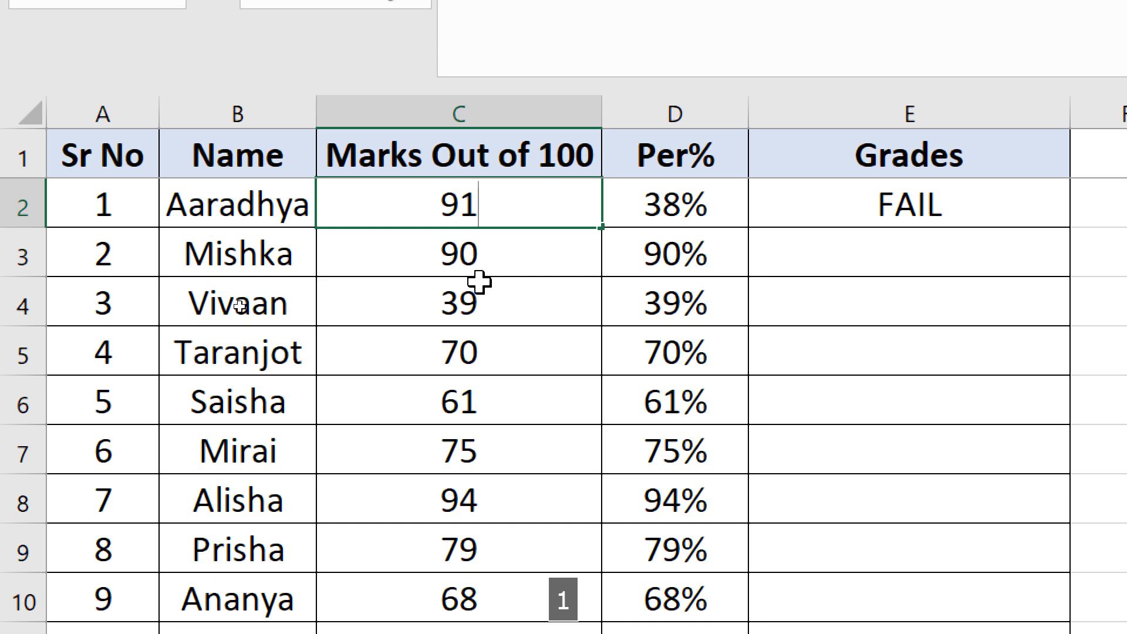
key("Return")
key("Up")
type("9")
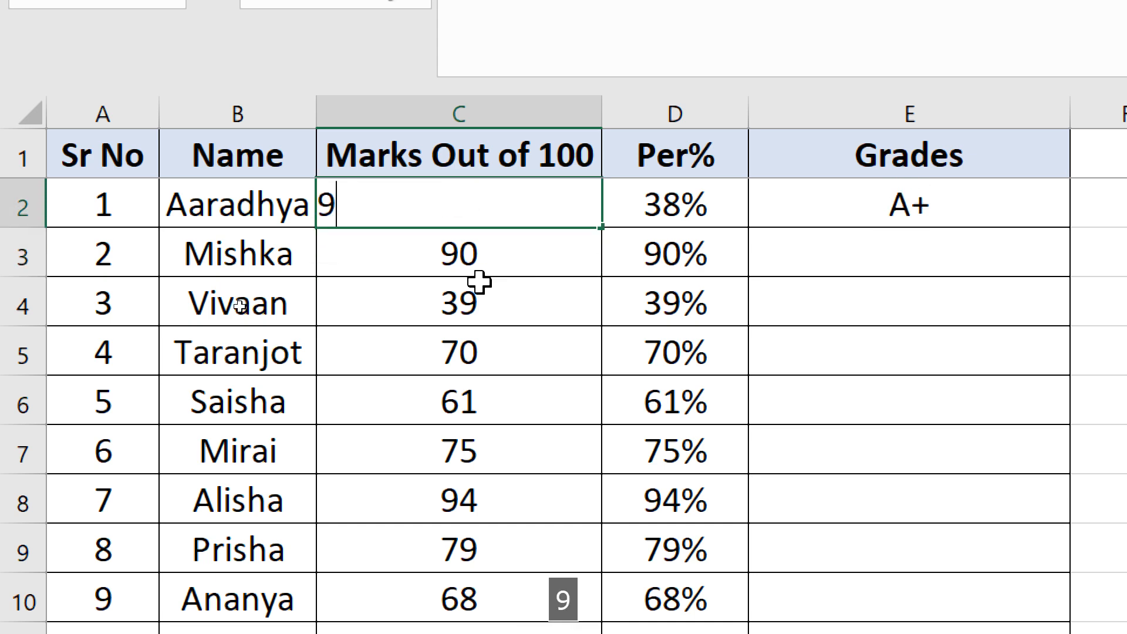
type("0")
key("Return")
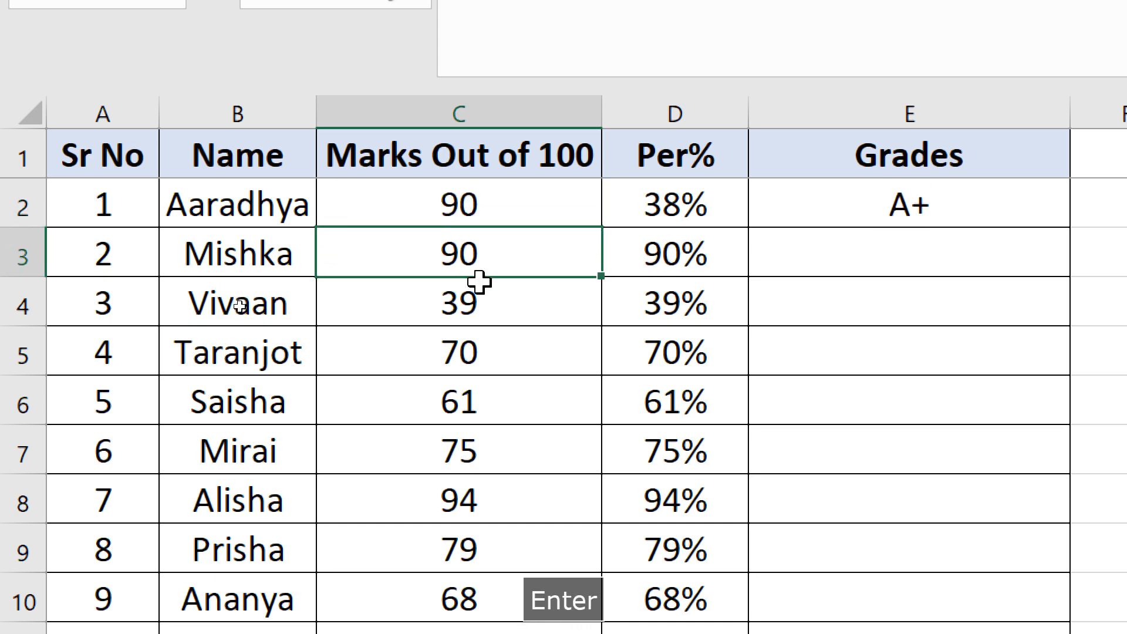
- Set the first student's marks in C2 to 88 to test the A condition
key("Up")
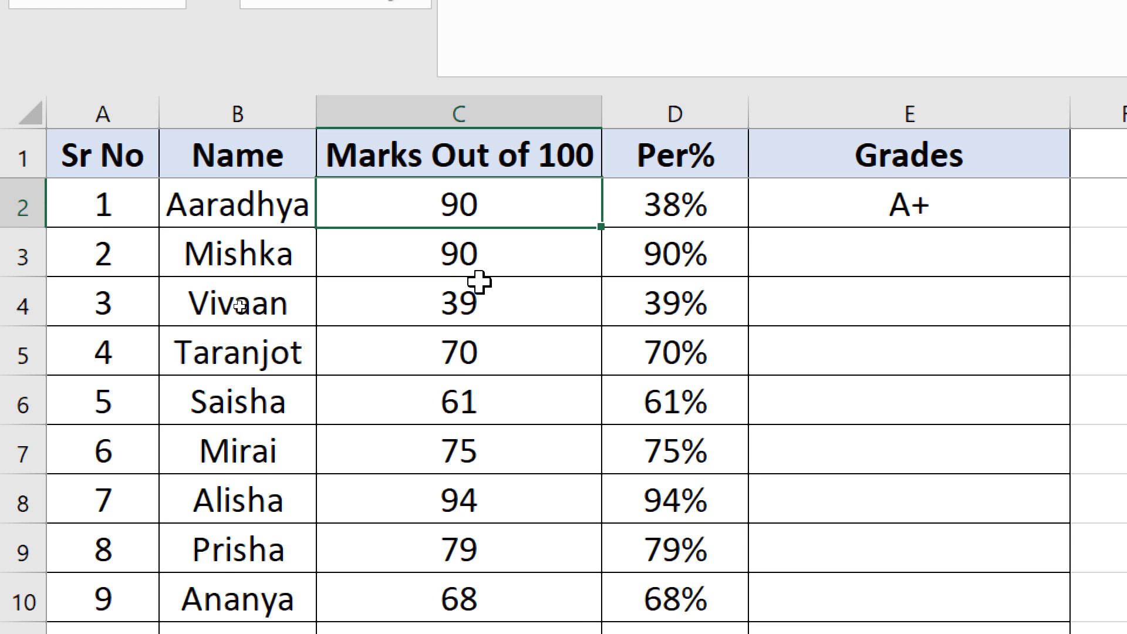
type("88")
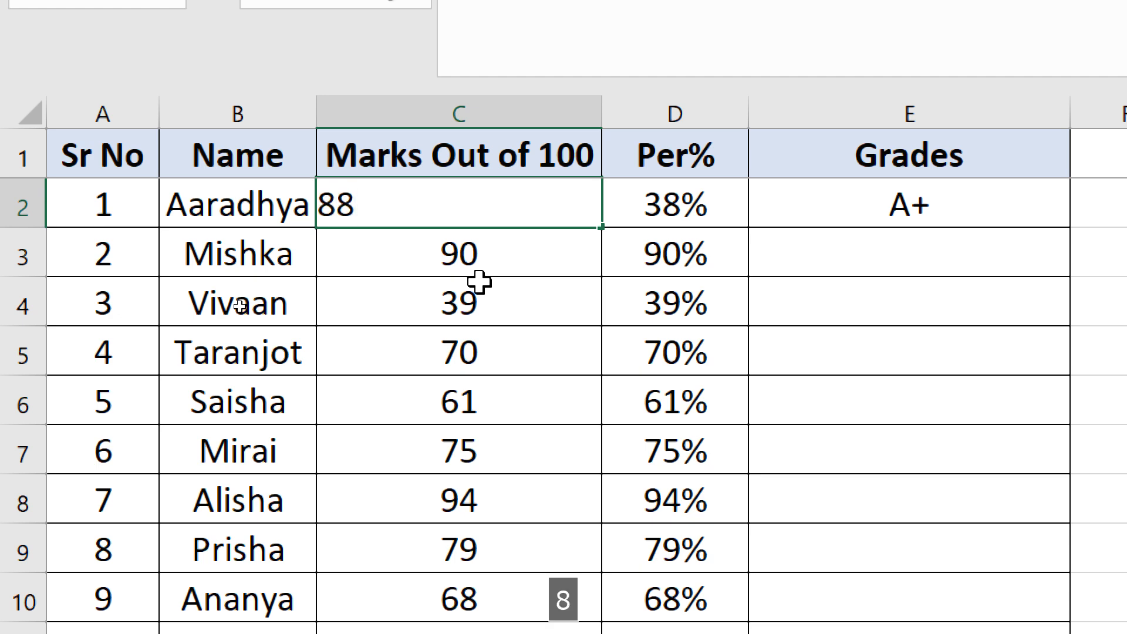
key("Return")
- Set the marks in C2 to 78 to test the B condition, and select the grade in E2
key("Up")
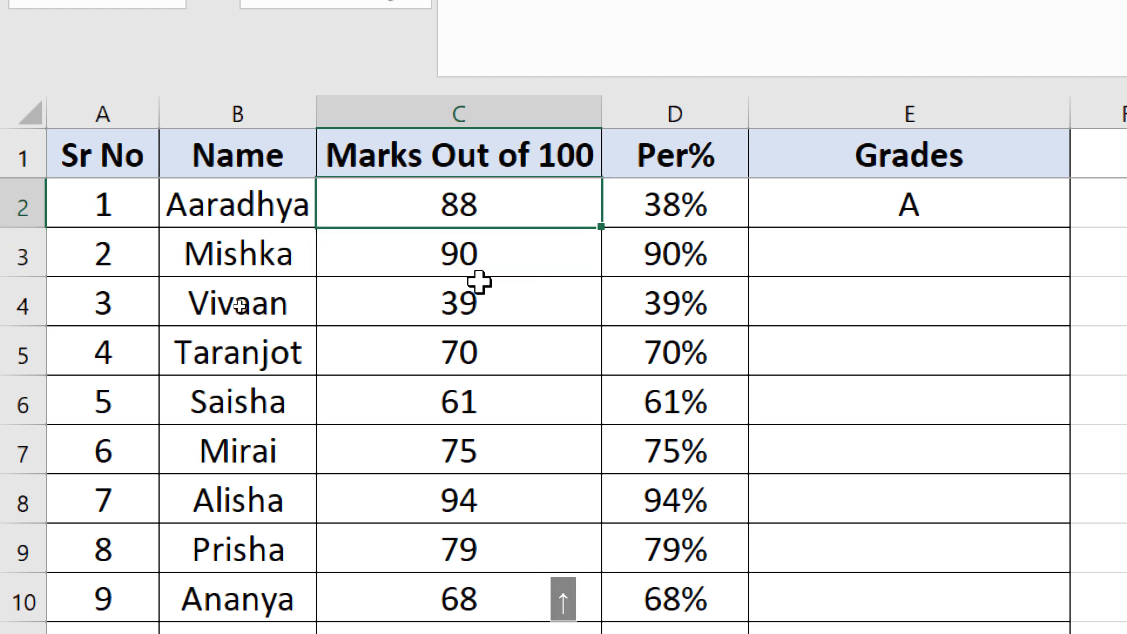
type("78")
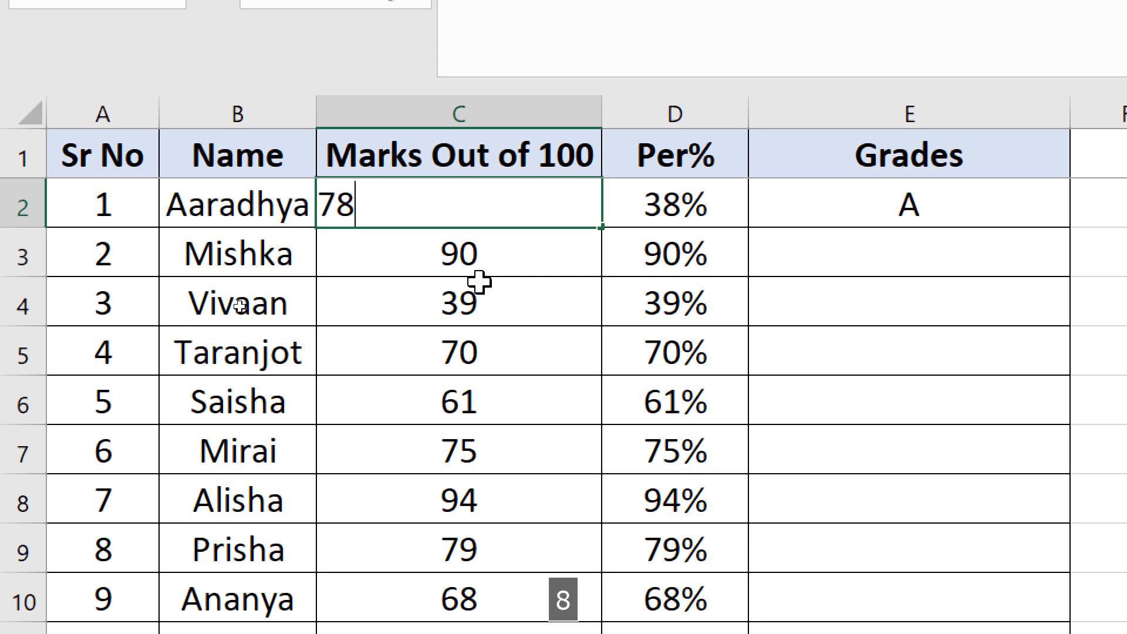
key("Return")
key("Up")
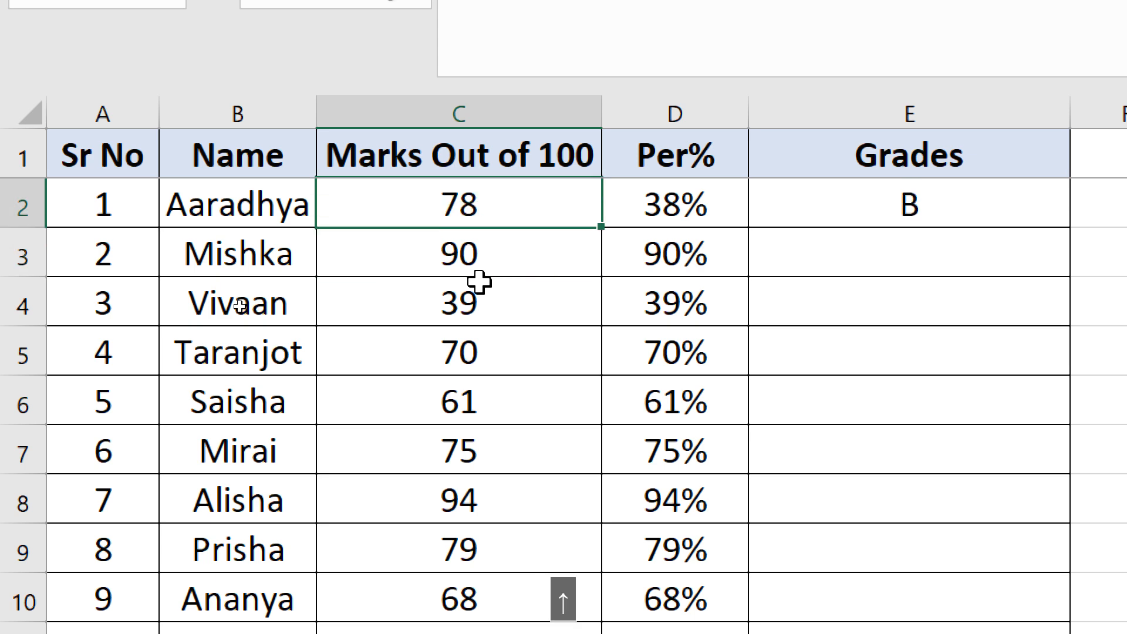
left_click(540, 194)
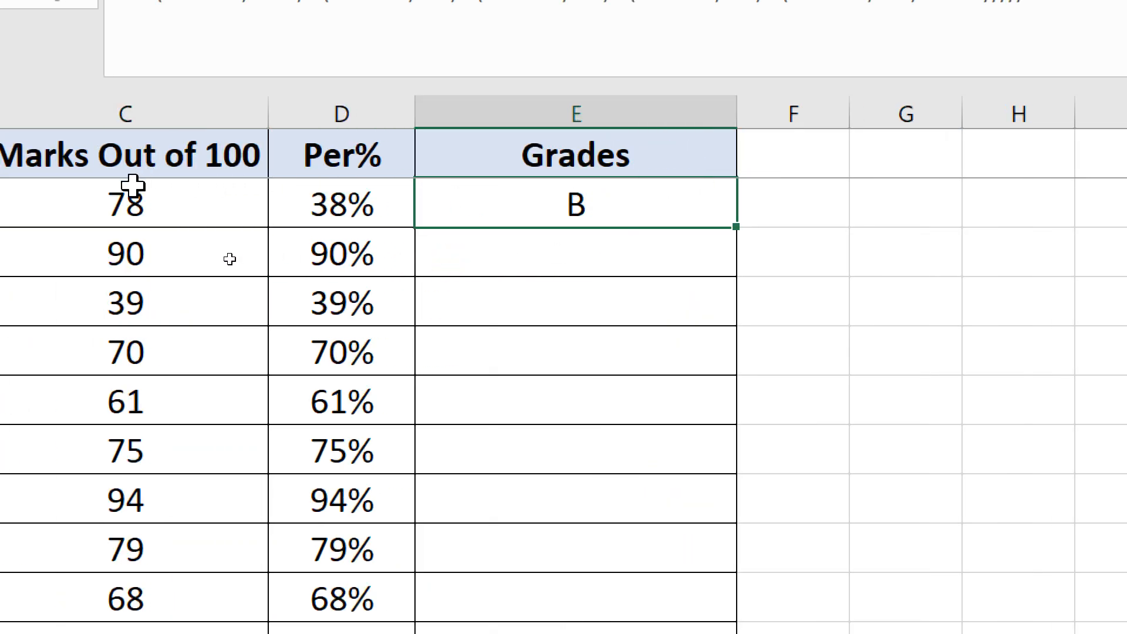
- Set the first student's marks in C2 to 68 to test the C condition
left_click(199, 188)
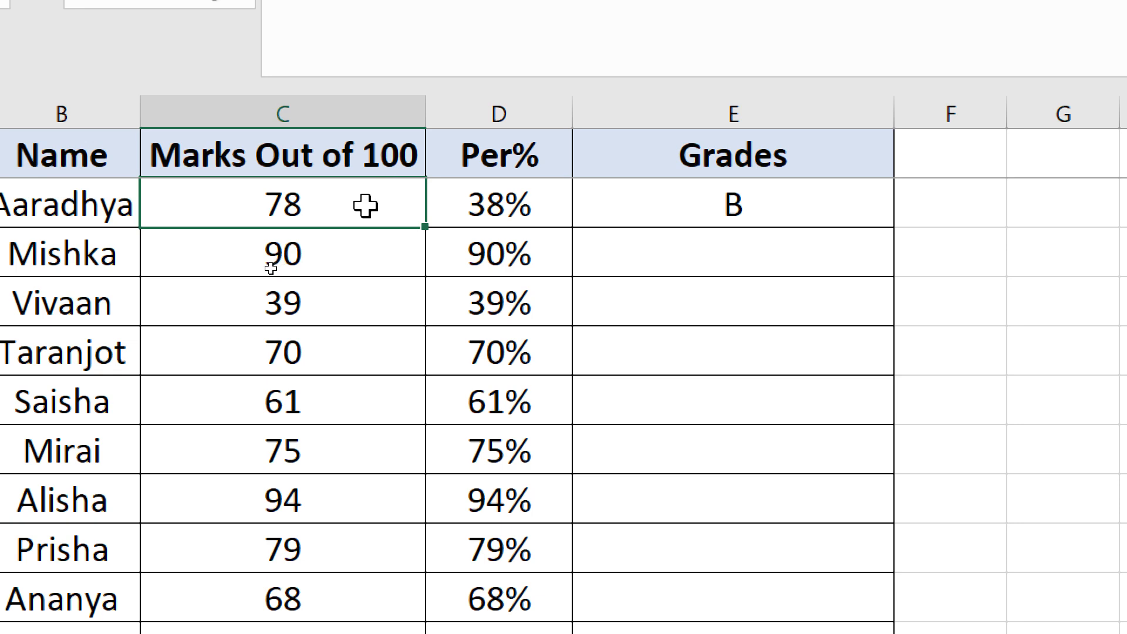
type("68")
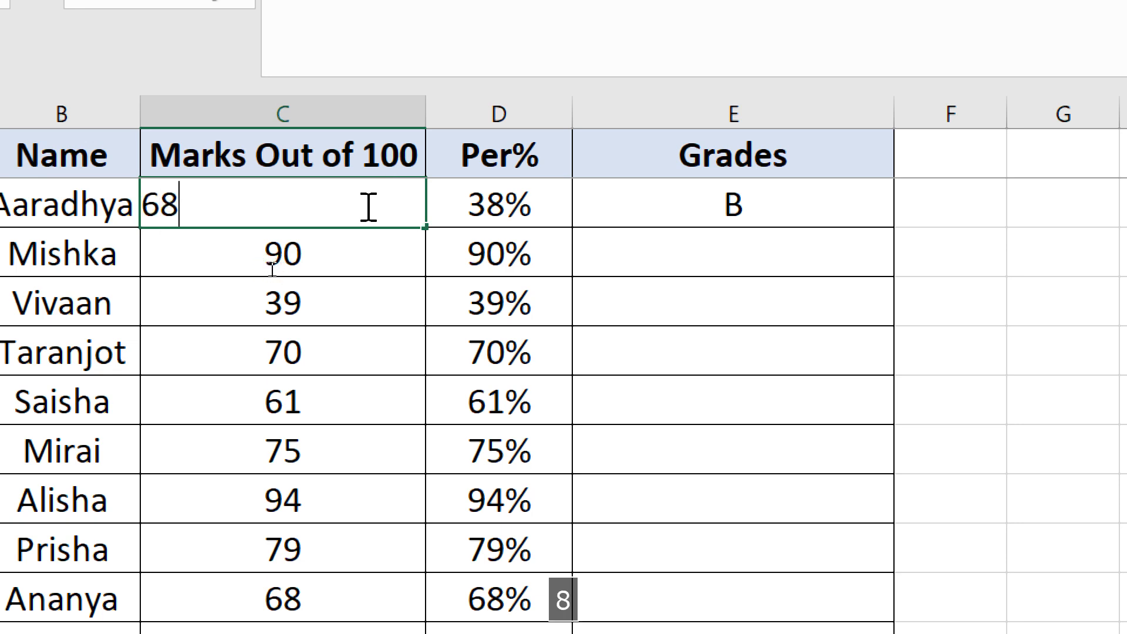
key("Return")
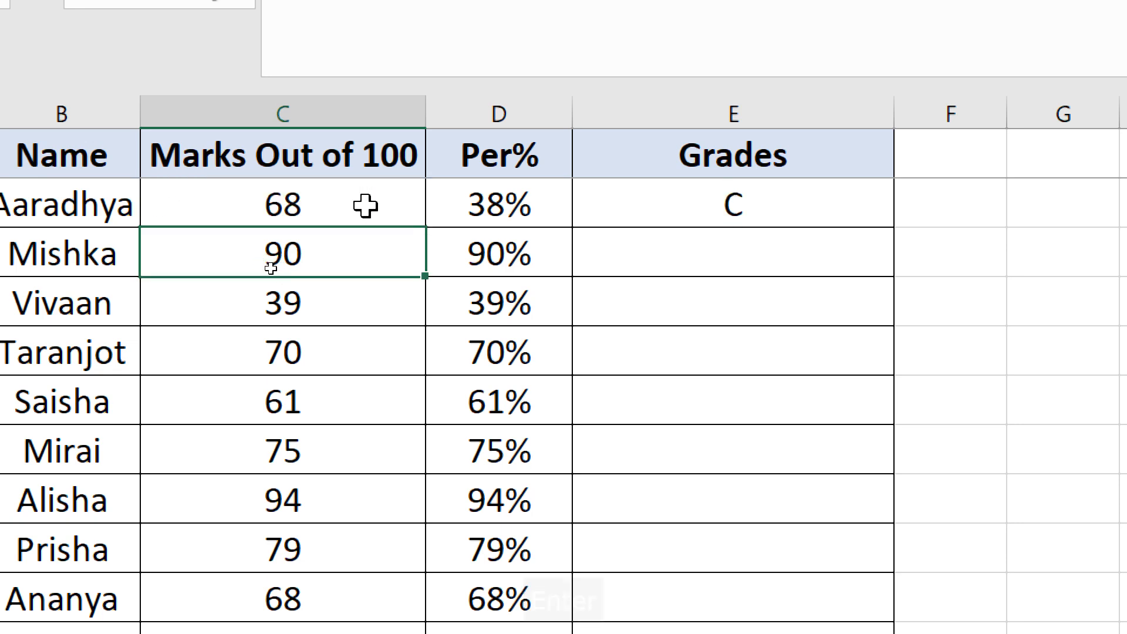
- Test the D condition by entering marks of 58 and 48 in turn in C2
left_click(365, 205)
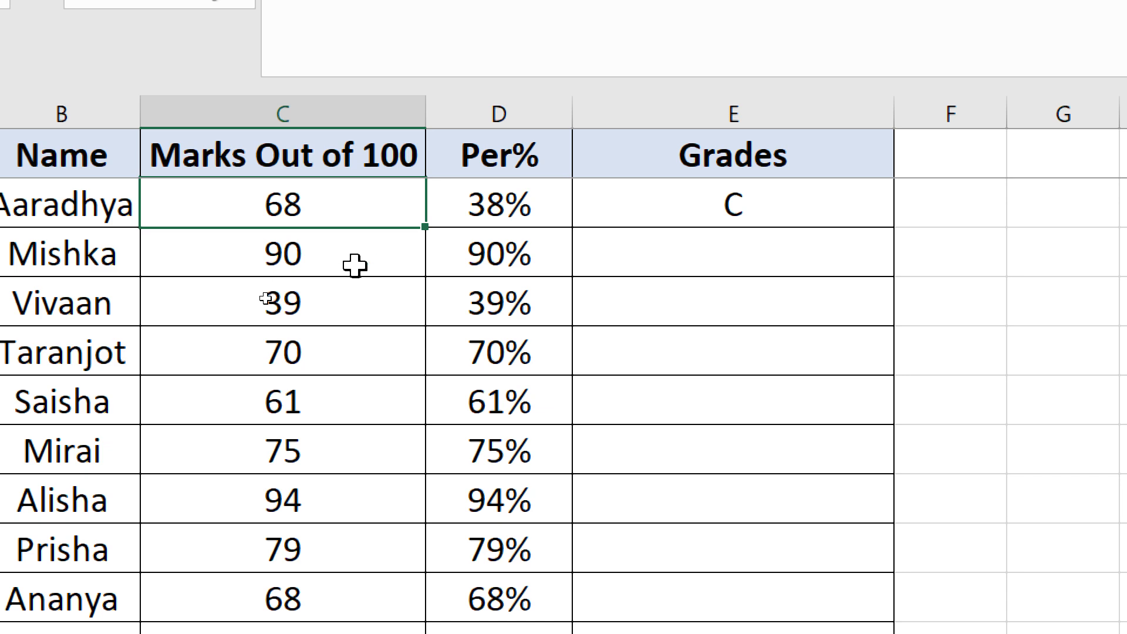
type("58")
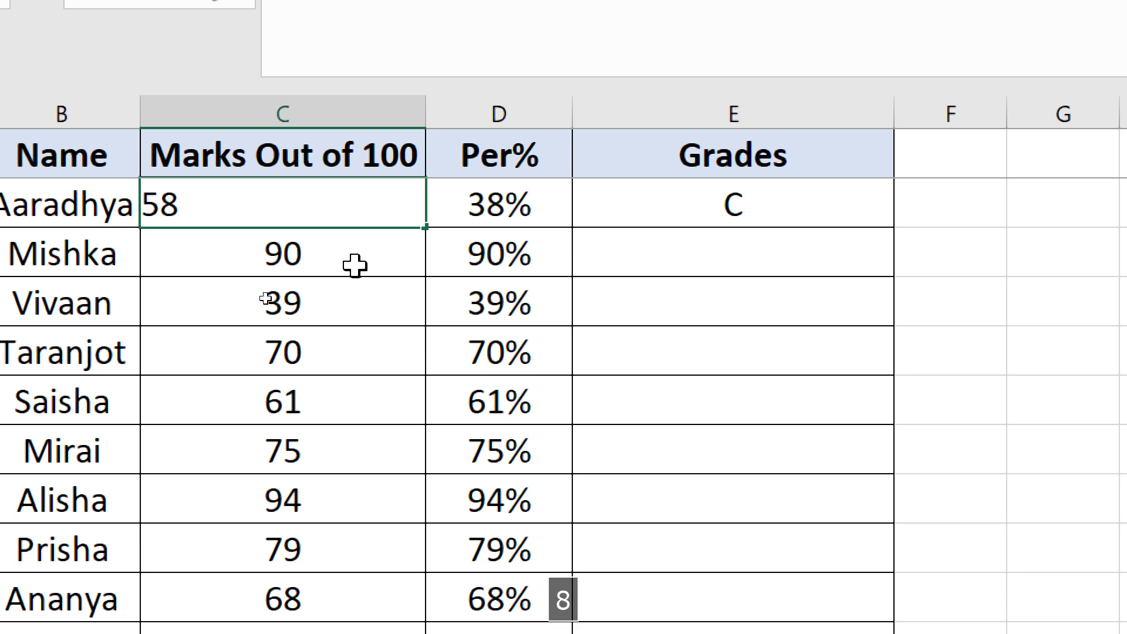
key("Return")
left_click(326, 207)
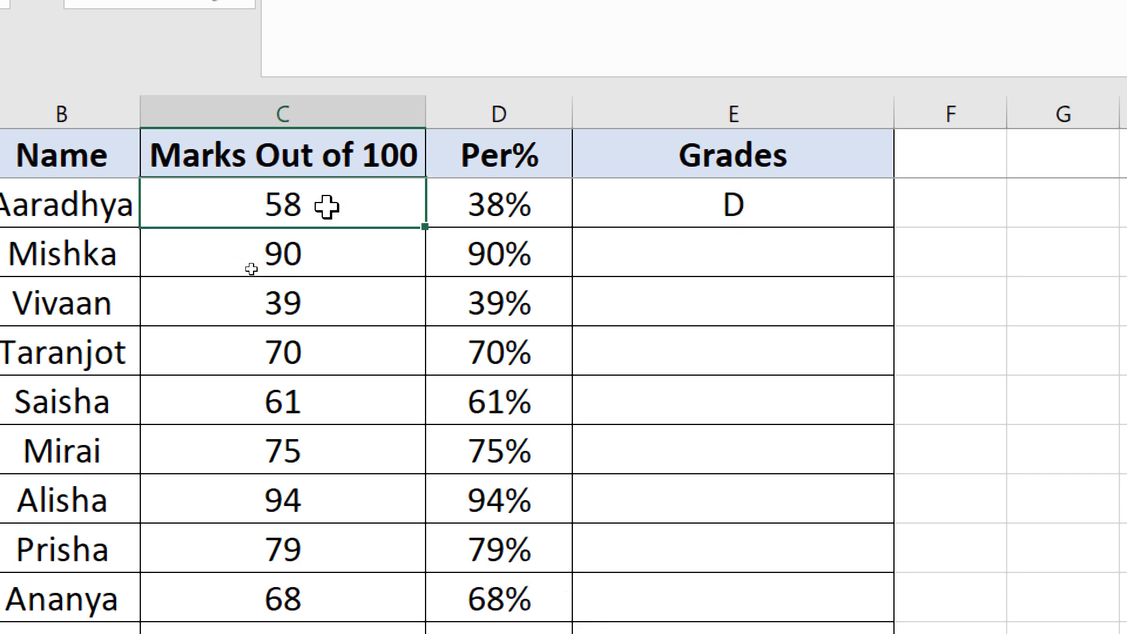
type("4")
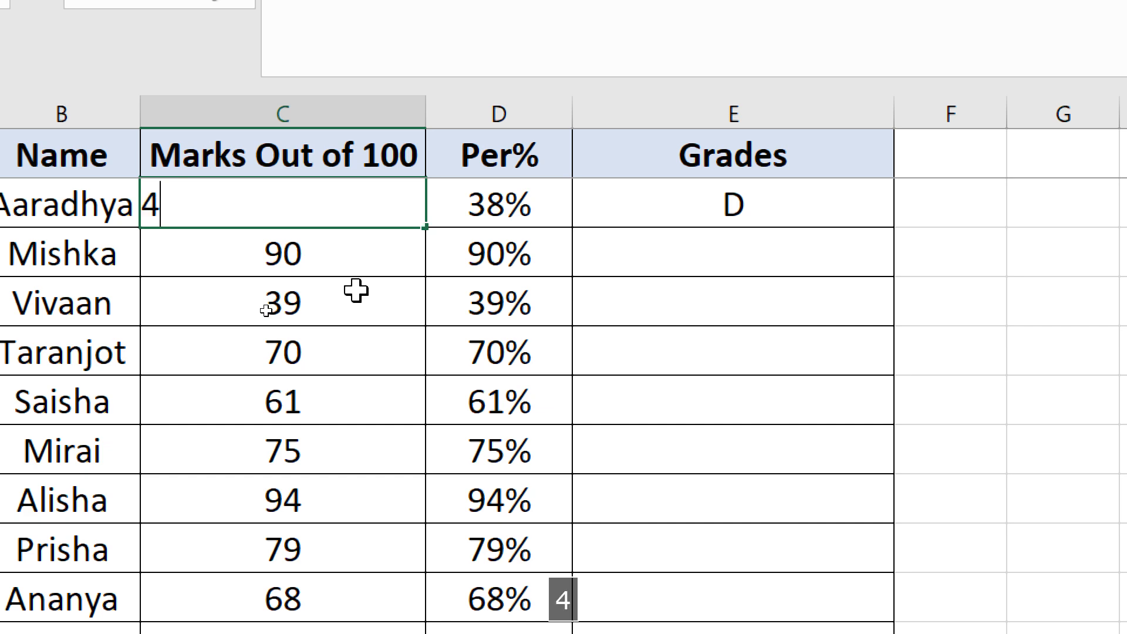
key("Return")
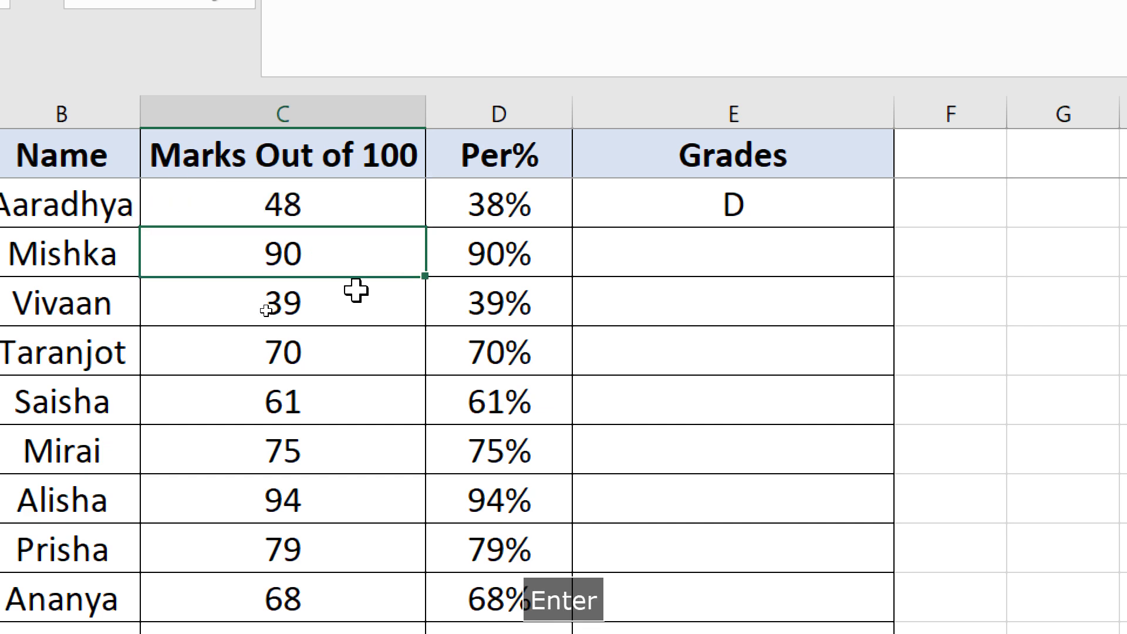
- Set the marks in C2 to 38 to test the FAIL condition, and select the grade in E2
left_click(356, 201)
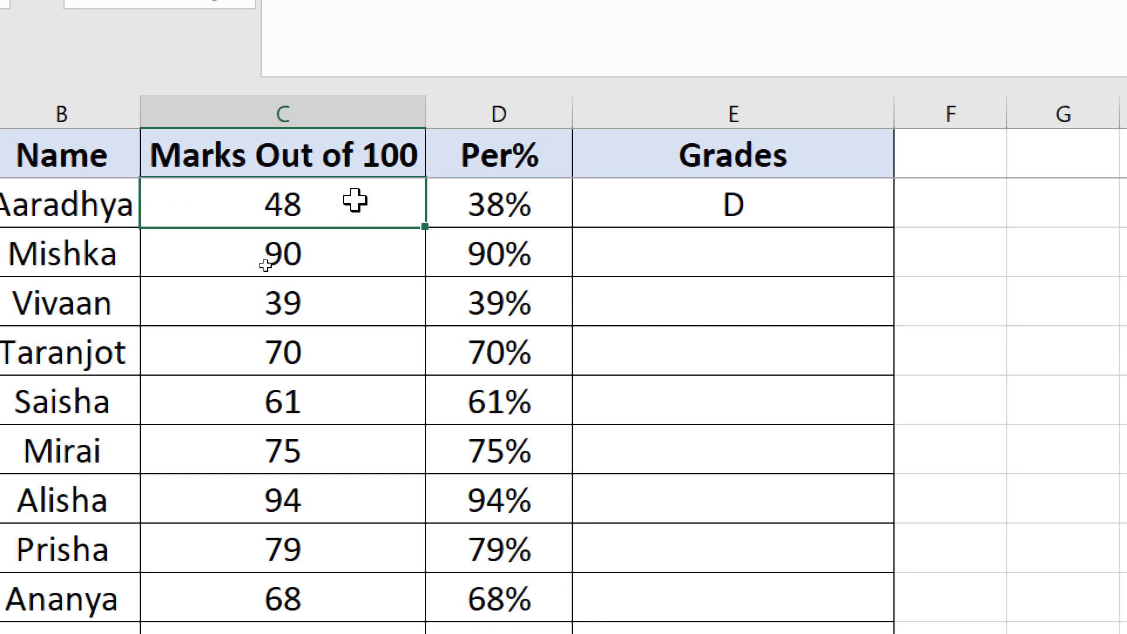
type("38")
key("Return")
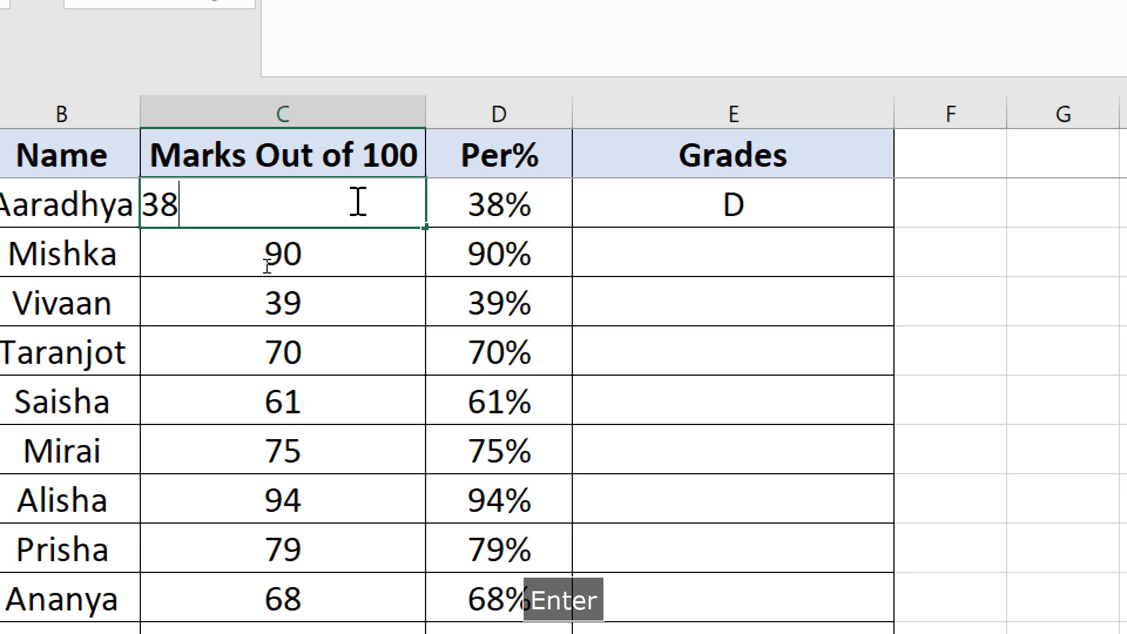
left_click(676, 196)
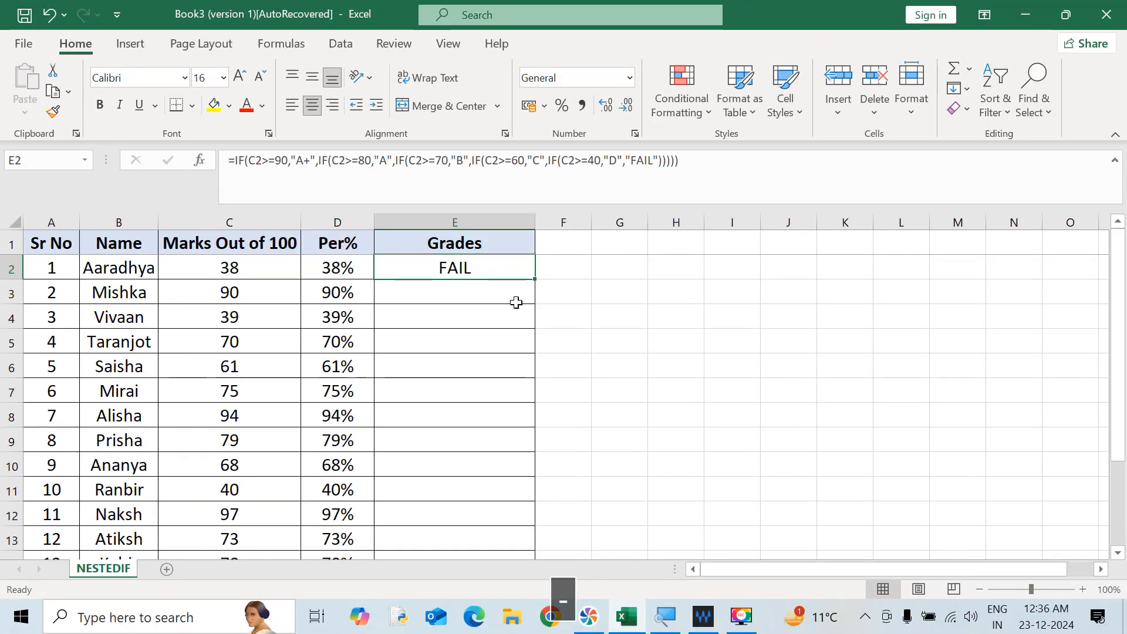
- Fill the nested IF formula from E2 down the Grades column to E14
key("shift+Down")
key("shift+Down")
key("shift+Down")
key("shift+Down")
key("shift+Down")
key("shift+Down")
key("shift+Down")
key("shift+Down")
key("shift+Down")
key("shift+Down")
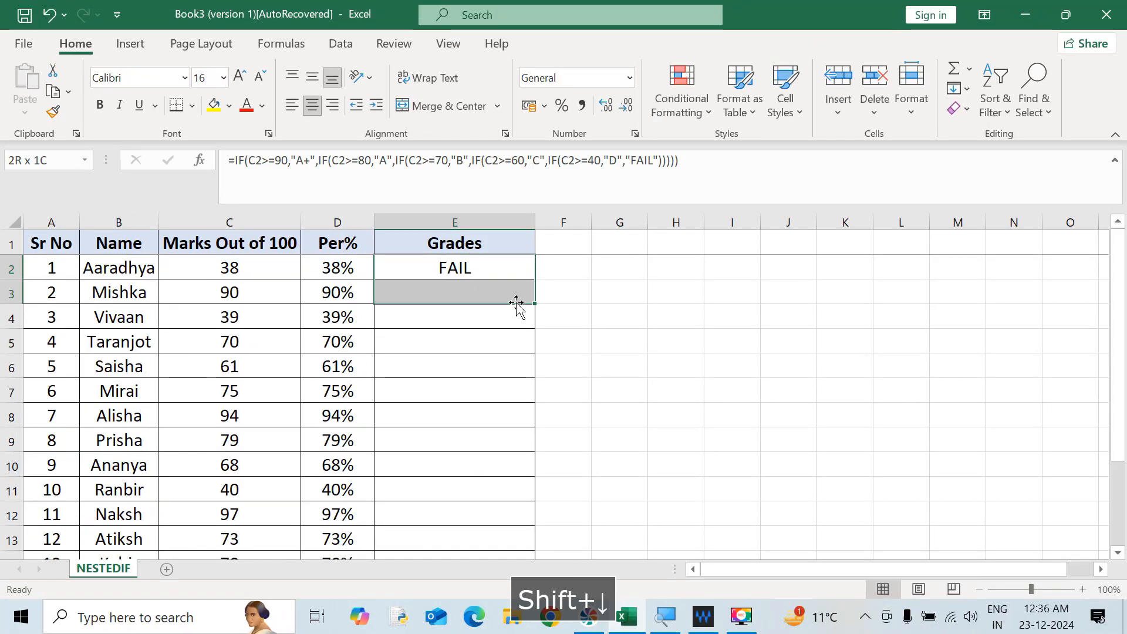
key("shift+Down")
key("shift+Down")
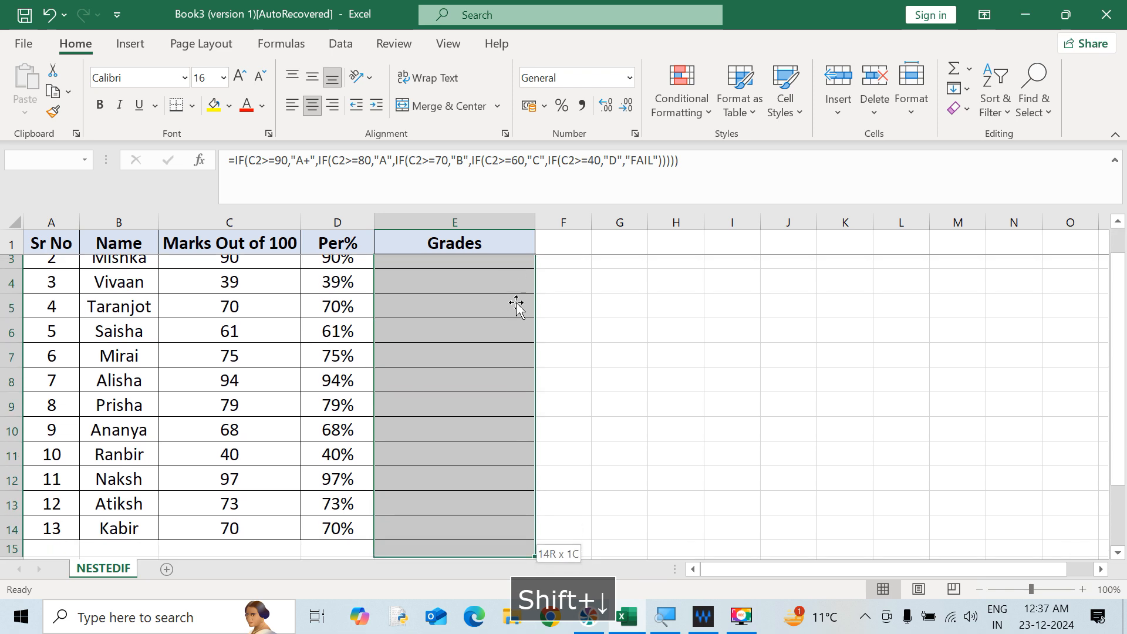
key("shift+Down")
key("shift+Up")
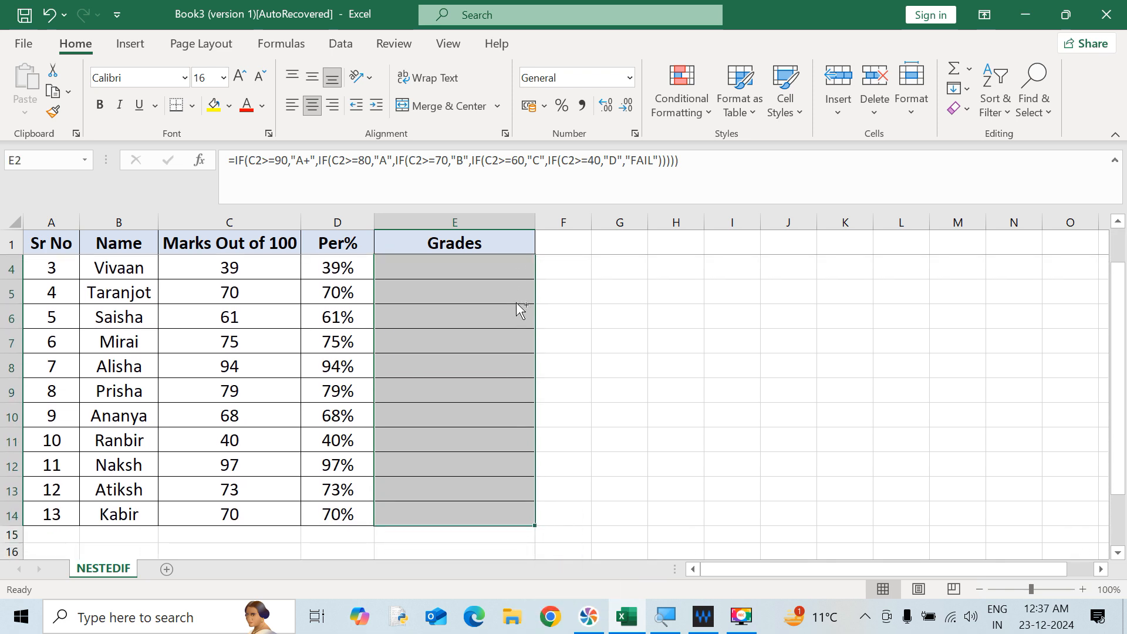
key("ctrl+d")
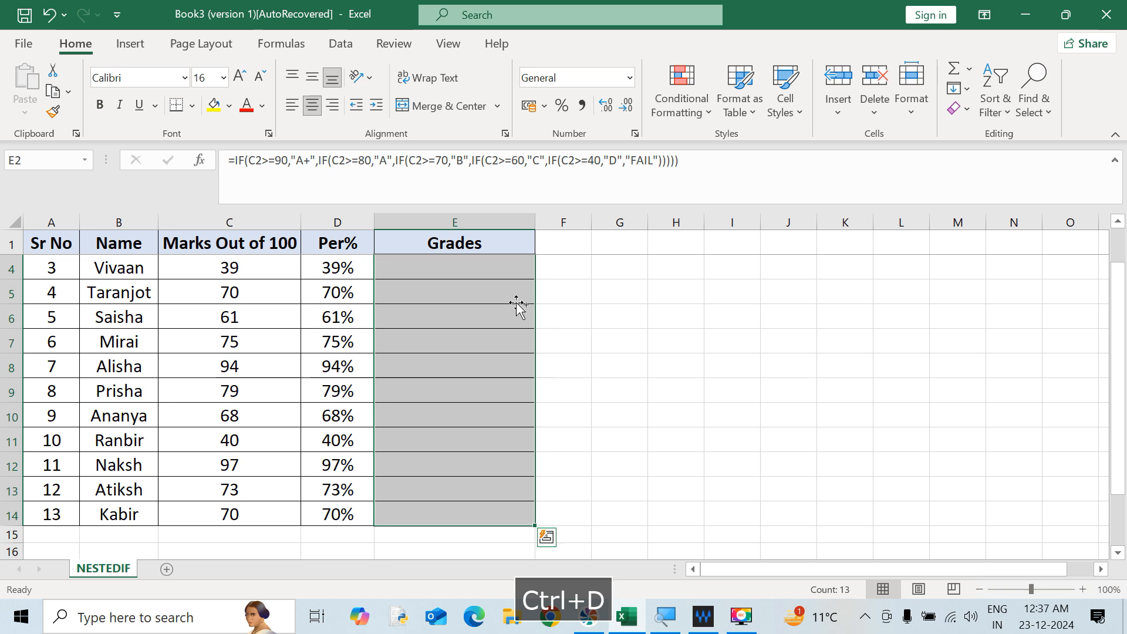
- Examine the filled grades in column E against each student's marks and percentage
key("Up")
key("Up")
key("Up")
key("Down")
key("Down")
key("Down")
key("Down")
key("Down")
key("Down")
key("Down")
key("Down")
key("Down")
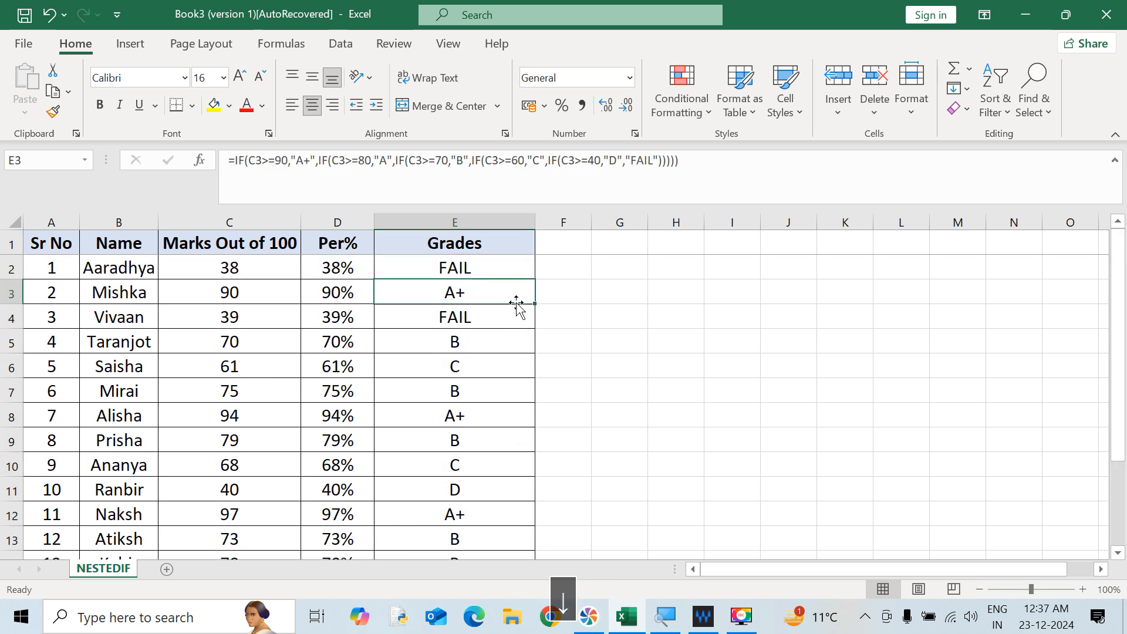
key("Down")
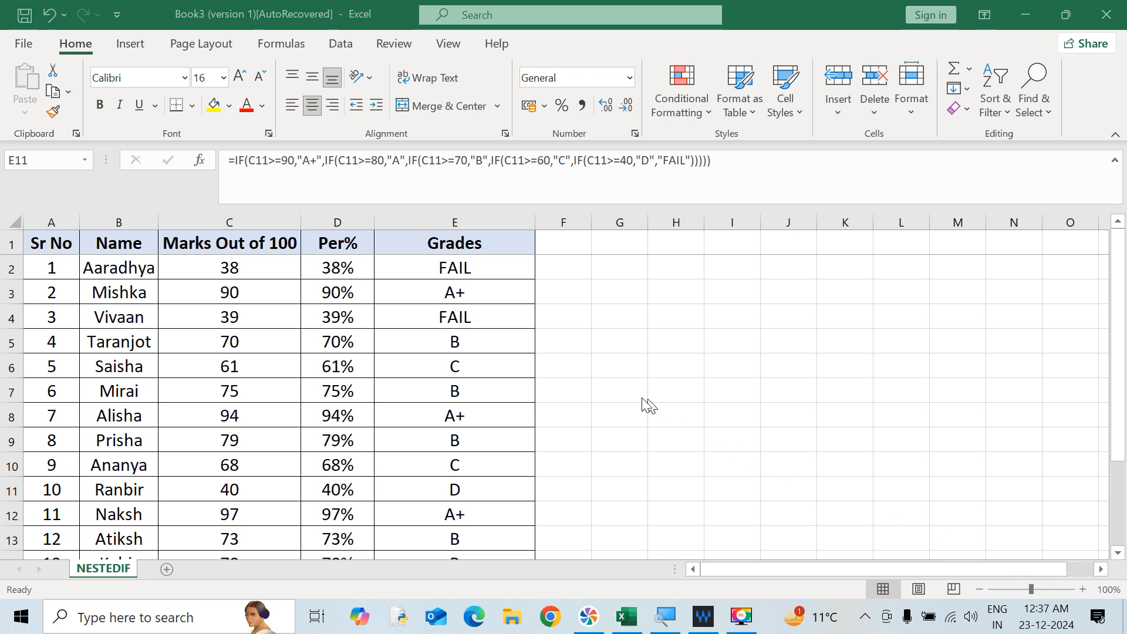
left_click(503, 268)
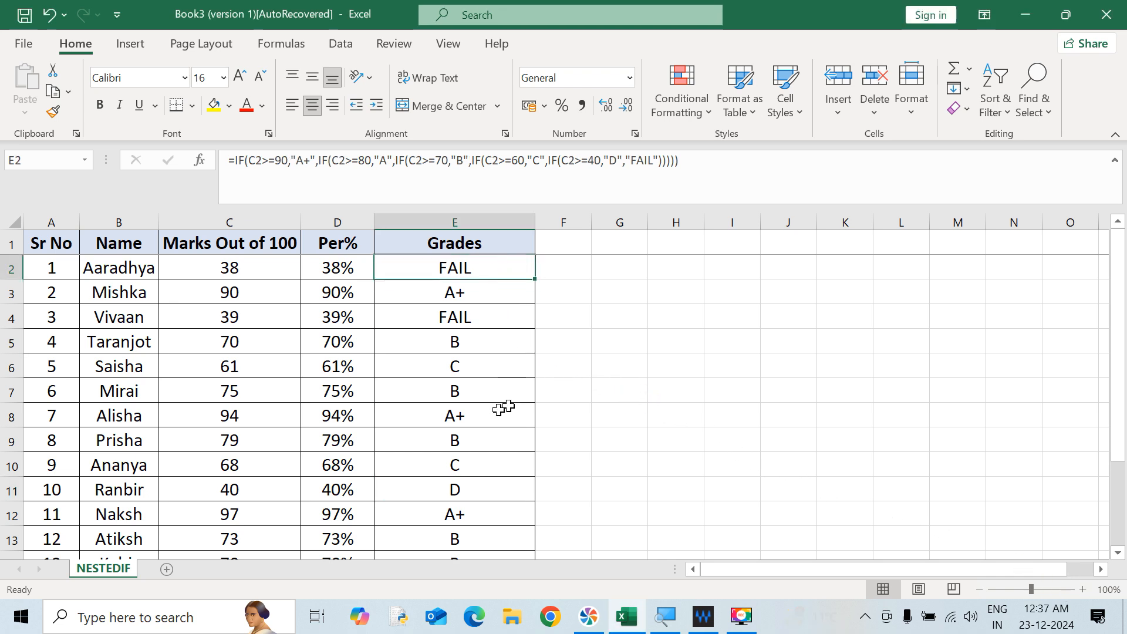
scroll(479, 429, "down", 1)
scroll(393, 338, "up", 1)
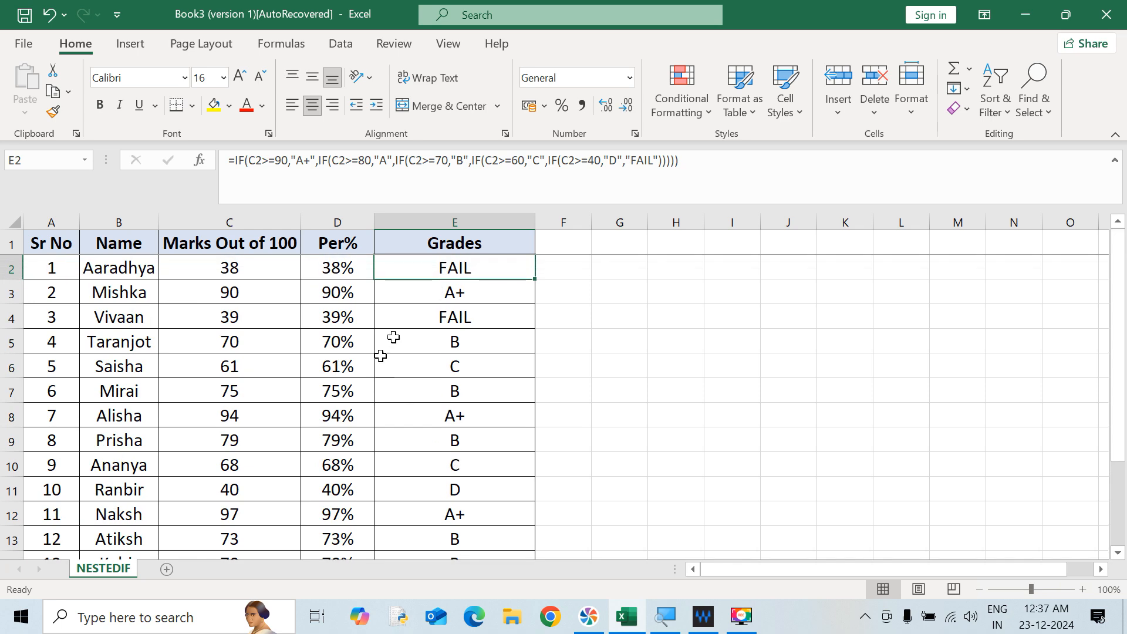
left_click(451, 300)
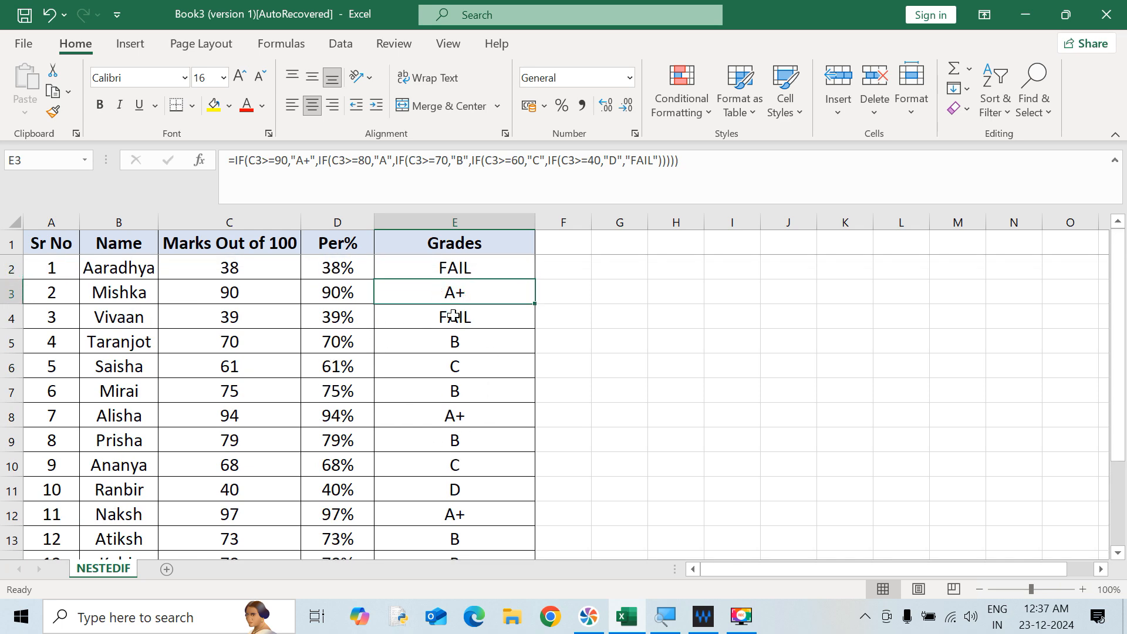
- Examine the nested IF formula in E2 and its references to the marks in C2
left_click(361, 269)
left_click(443, 276)
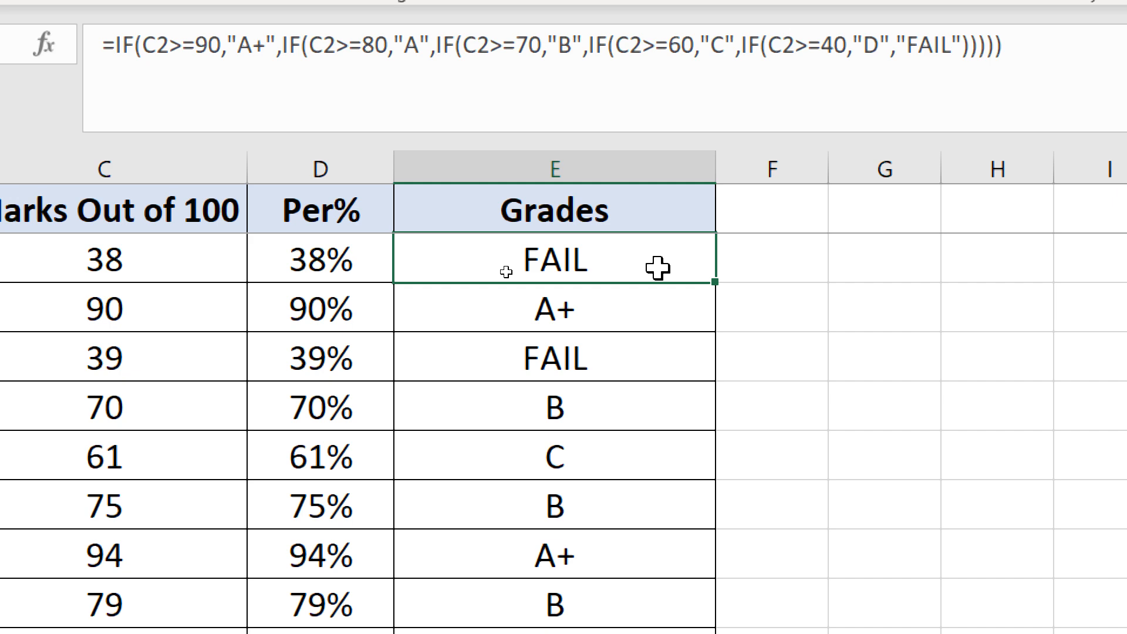
key("F2")
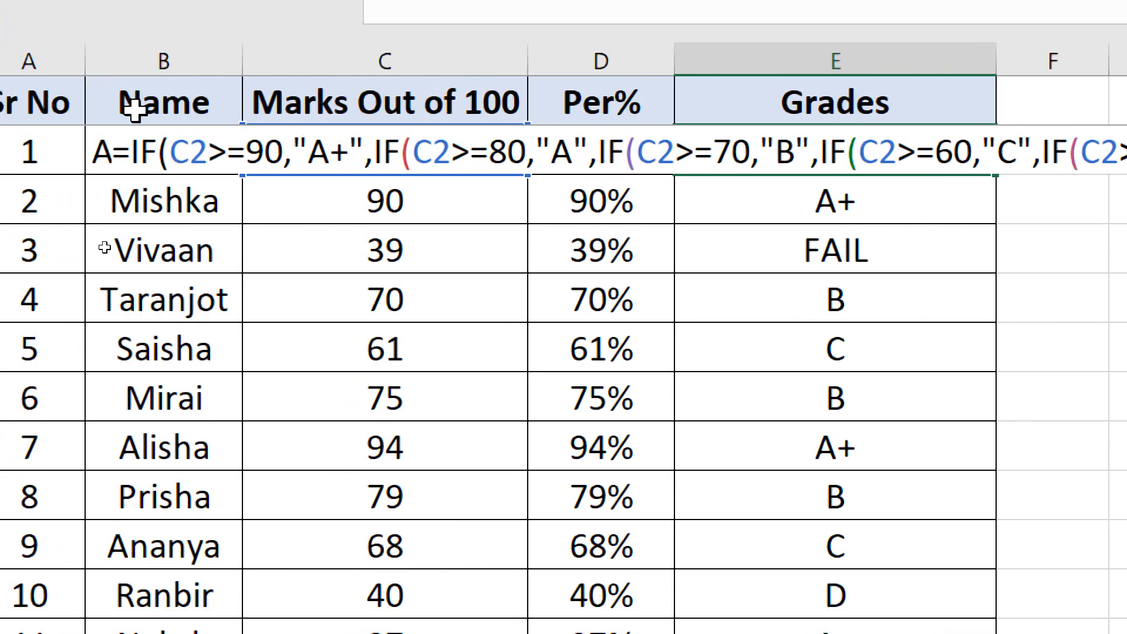
key("Escape")
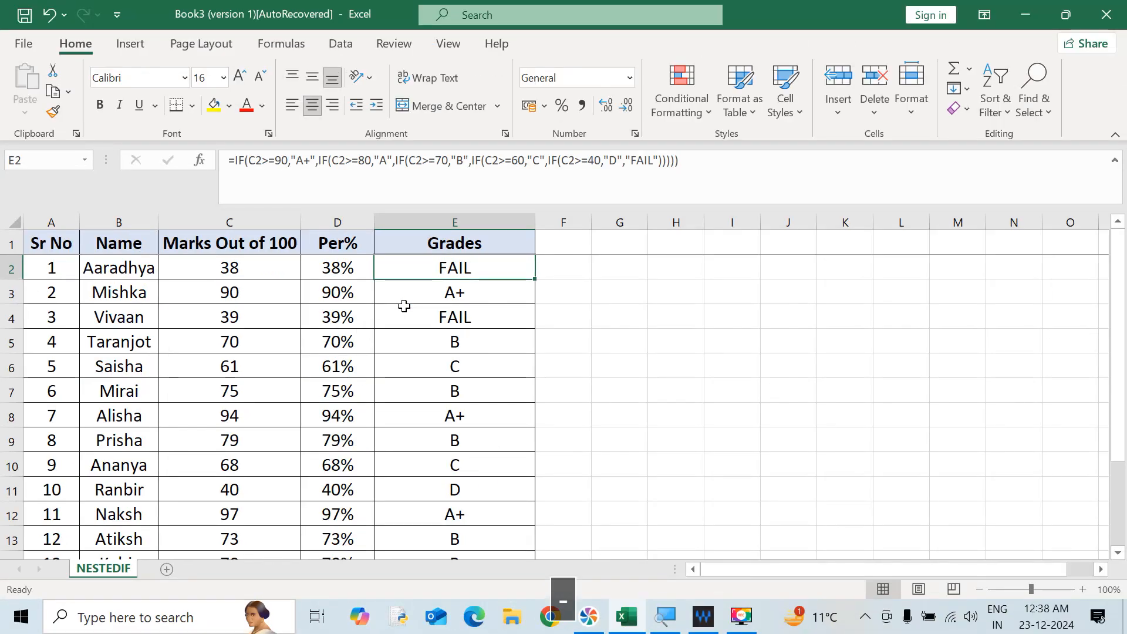
key("Right")
key("Left")
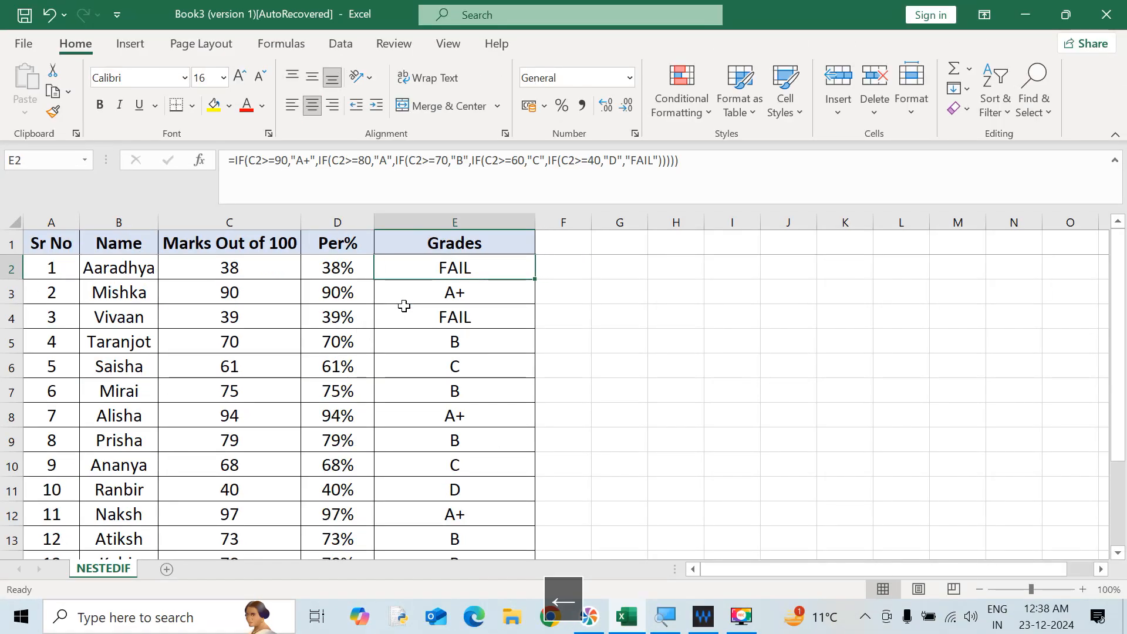
- Copy the whole nested IF formula text in E2 without its equals sign, leaving the formula unchanged
key("F2")
key("Left")
key("Left")
key("Left")
key("Left")
key("Left")
key("Left")
key("Left")
key("Left")
key("Left")
key("Left")
key("Left")
key("Left")
key("Left")
key("Left")
key("Left")
key("Left")
key("Left")
key("Left")
key("Left")
key("Left")
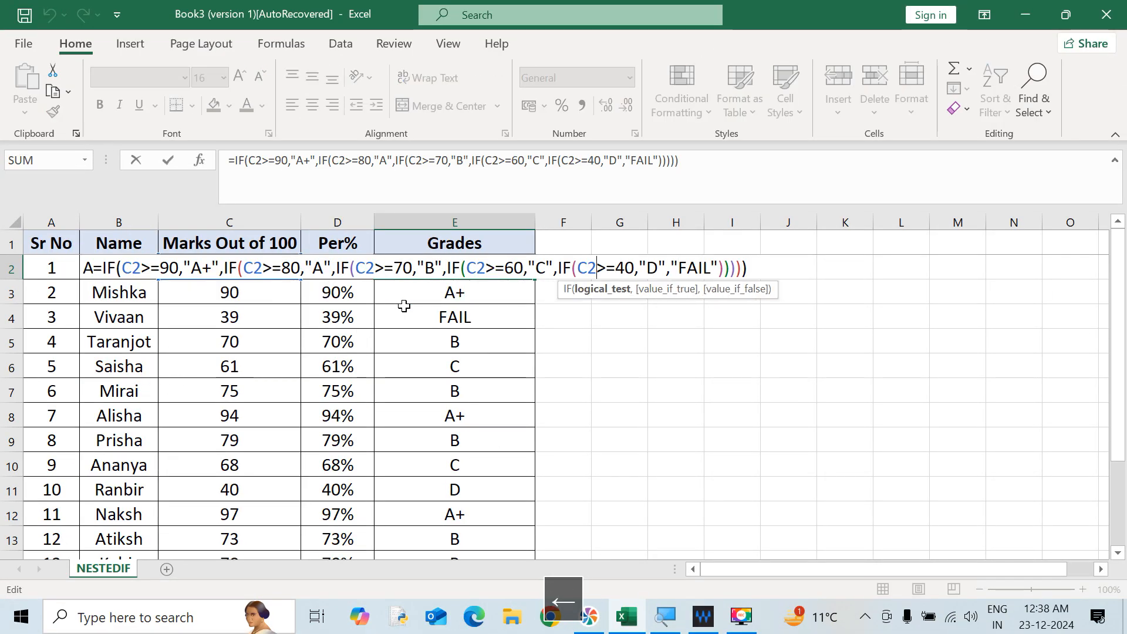
key("Left")
key("Left")
key("Left")
key("Left")
key("Left")
key("Left")
key("Left")
key("Left")
key("Left")
key("Left")
key("Left")
key("Left")
key("Left")
key("Left")
key("Left")
key("Left")
key("Left")
key("Left")
key("Left")
key("Left")
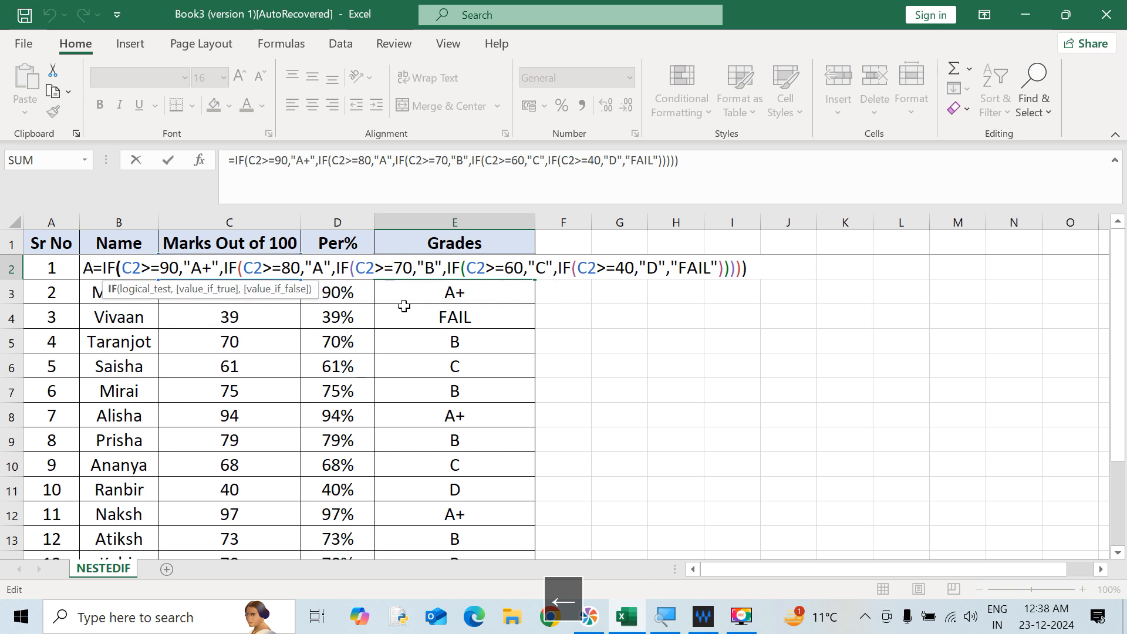
key("ctrl+shift+Caps_Lock")
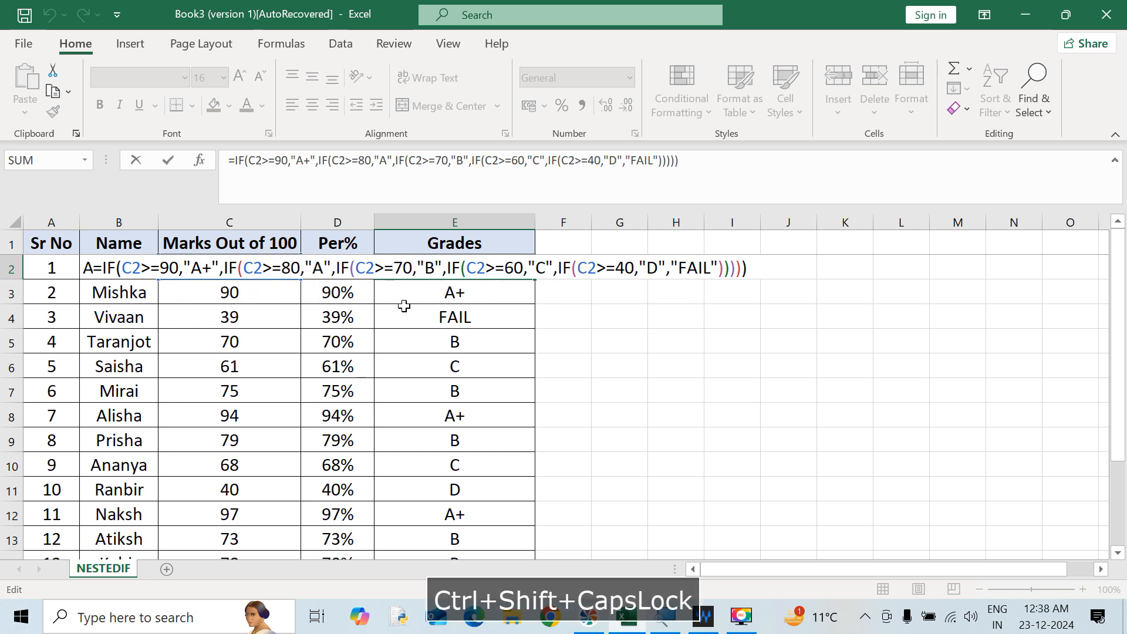
key("shift+Right")
key("shift+Right")
key("shift+Right")
key("shift+Right")
key("shift+Right")
key("shift+Right")
key("shift+Right")
key("shift+Right")
key("shift+Right")
key("shift+Right")
key("shift+Right")
key("shift+Right")
key("shift+Right")
key("shift+Right")
key("shift+Right")
key("shift+Right")
key("shift+Right")
key("shift+Right")
key("shift+Right")
key("shift+Right")
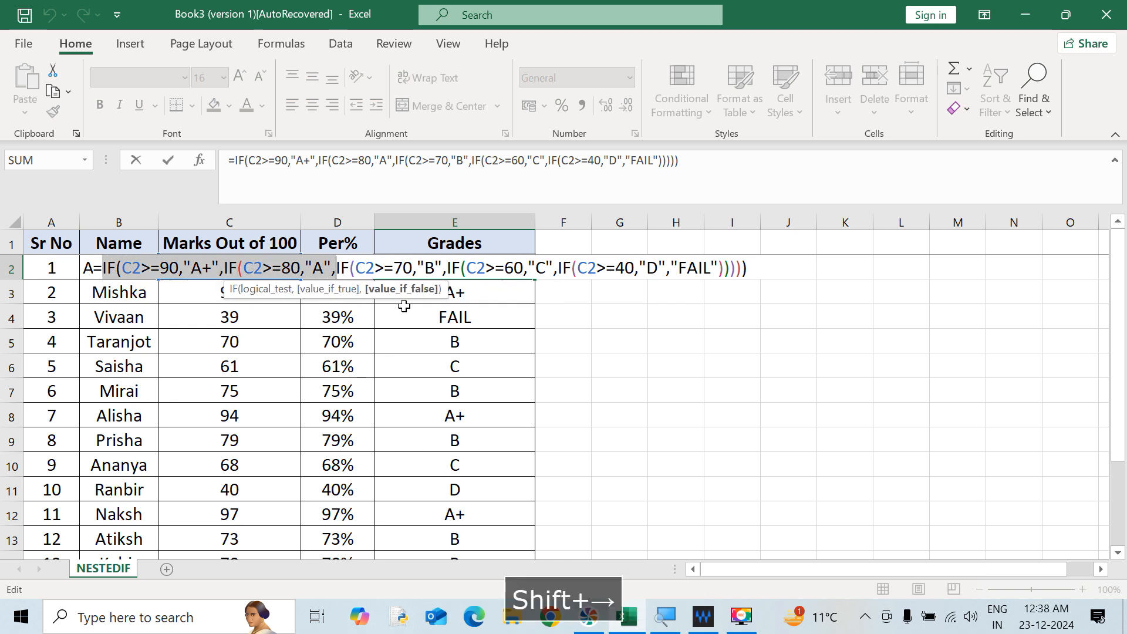
key("shift+Right")
key("shift+Right")
key("shift+Right")
key("shift+Right")
key("shift+Right")
key("shift+Right")
key("shift+Right")
key("shift+Right")
key("shift+Right")
key("shift+Right")
key("shift+Right")
key("shift+Right")
key("shift+Right")
key("shift+Right")
key("shift+Right")
key("shift+Right")
key("shift+Right")
key("shift+Right")
key("shift+Right")
key("shift+Right")
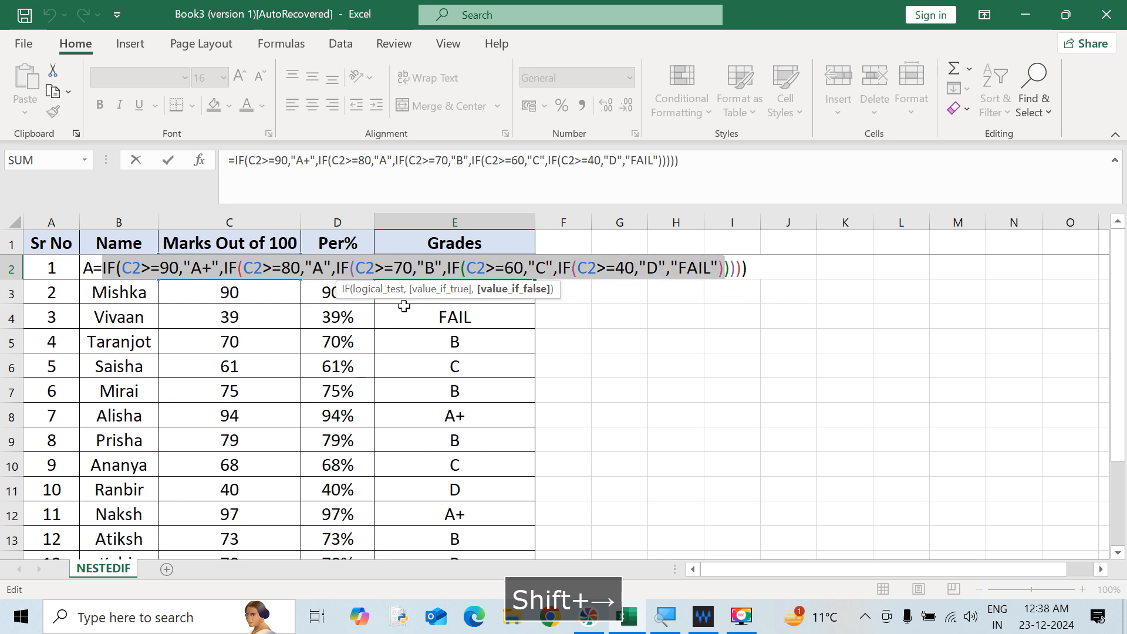
key("shift+Right")
key("shift+Right")
key("shift+Right")
key("shift+Left")
key("shift+Left")
key("shift+Left")
key("shift+Right")
key("shift+Right")
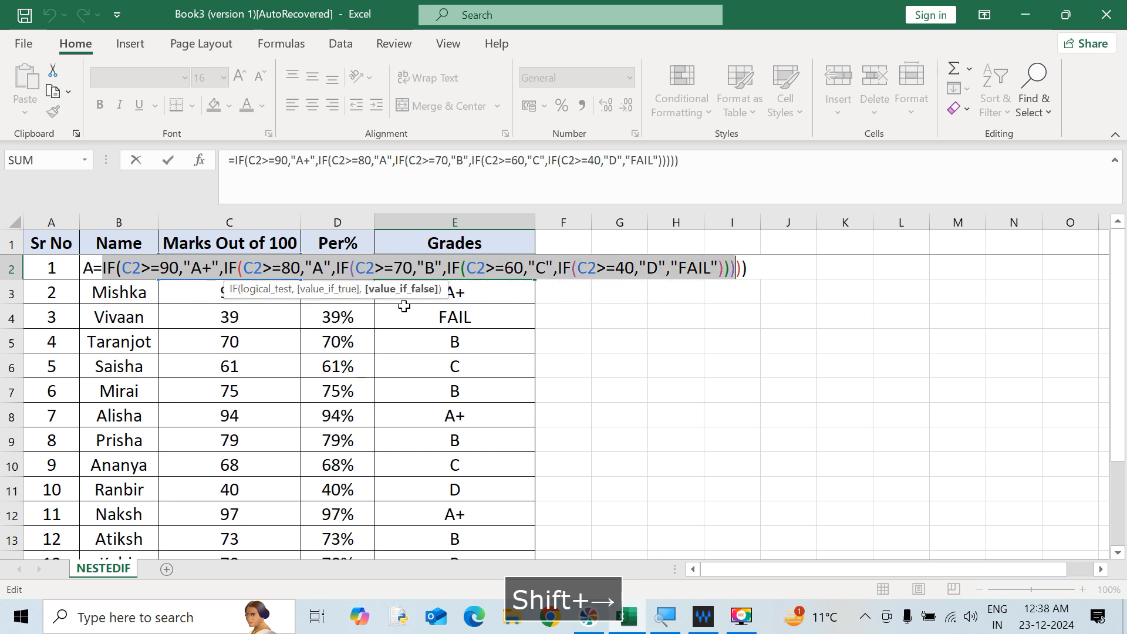
key("shift+Right")
key("shift+Right")
key("ctrl+c")
key("Right")
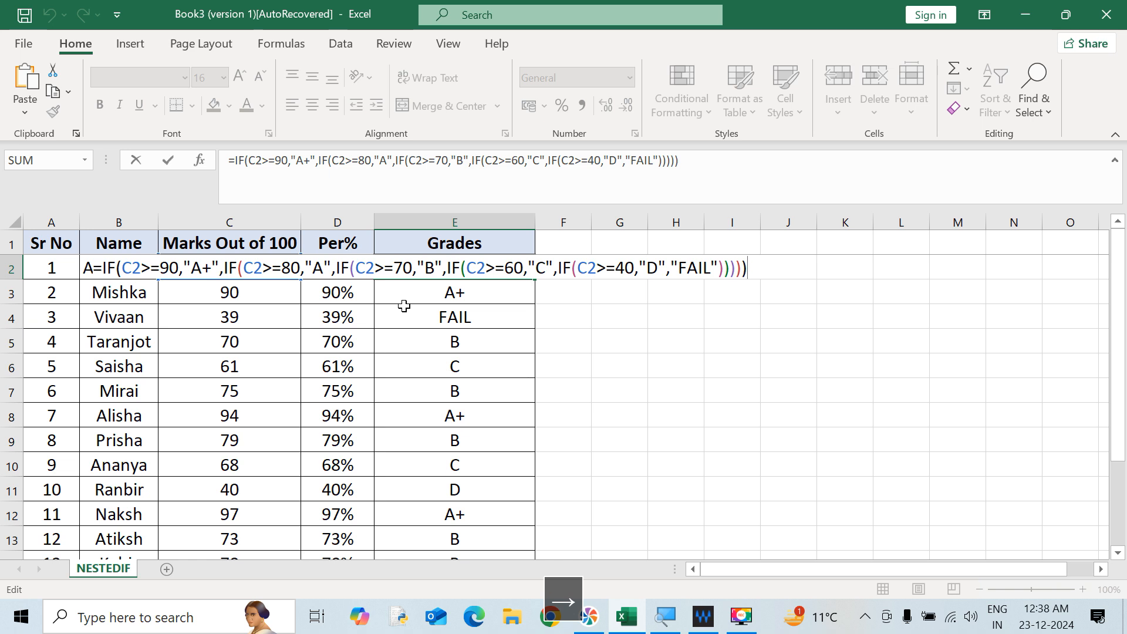
key("Return")
- Paste the copied formula into G2 as plain text, and select the Grades header and first grade in E1:E2
key("Up")
key("Right")
key("Right")
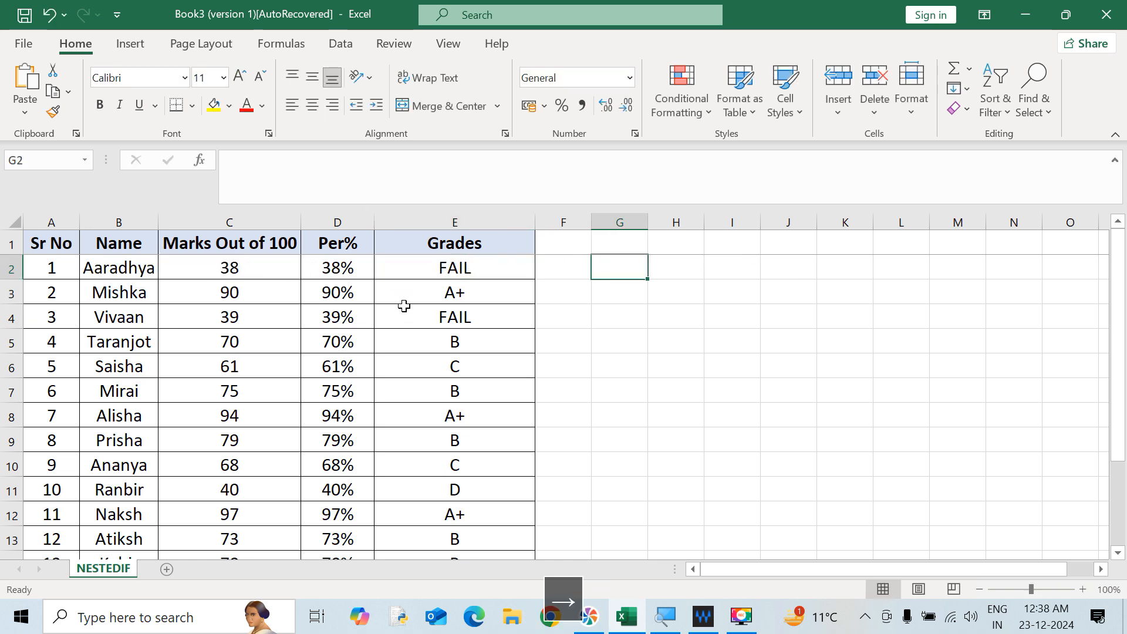
key("ctrl+v")
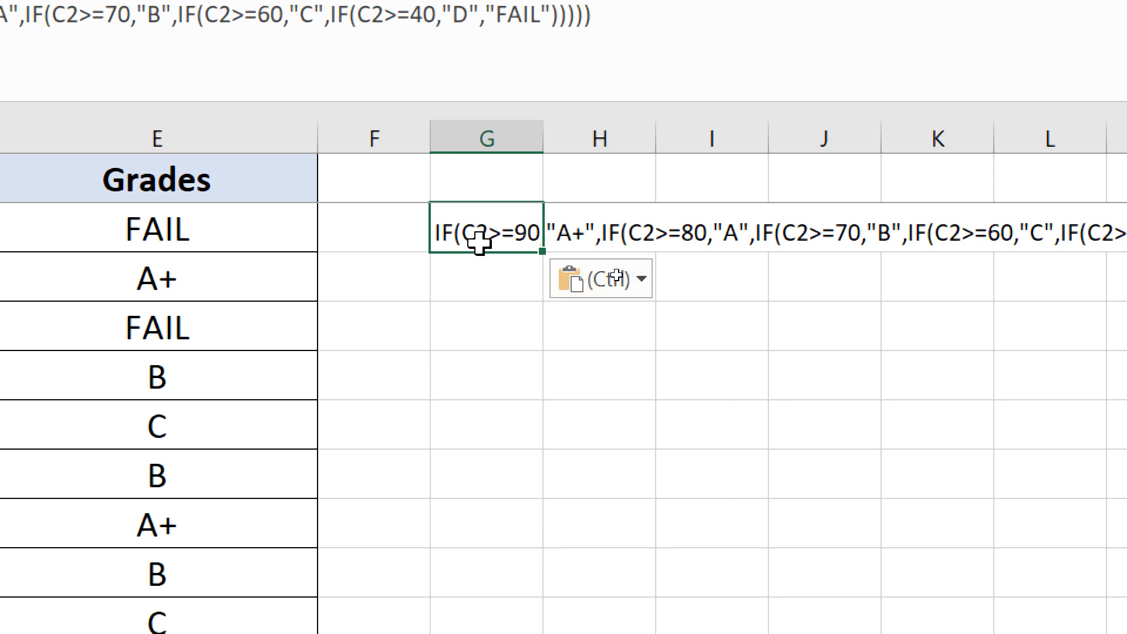
key("Escape")
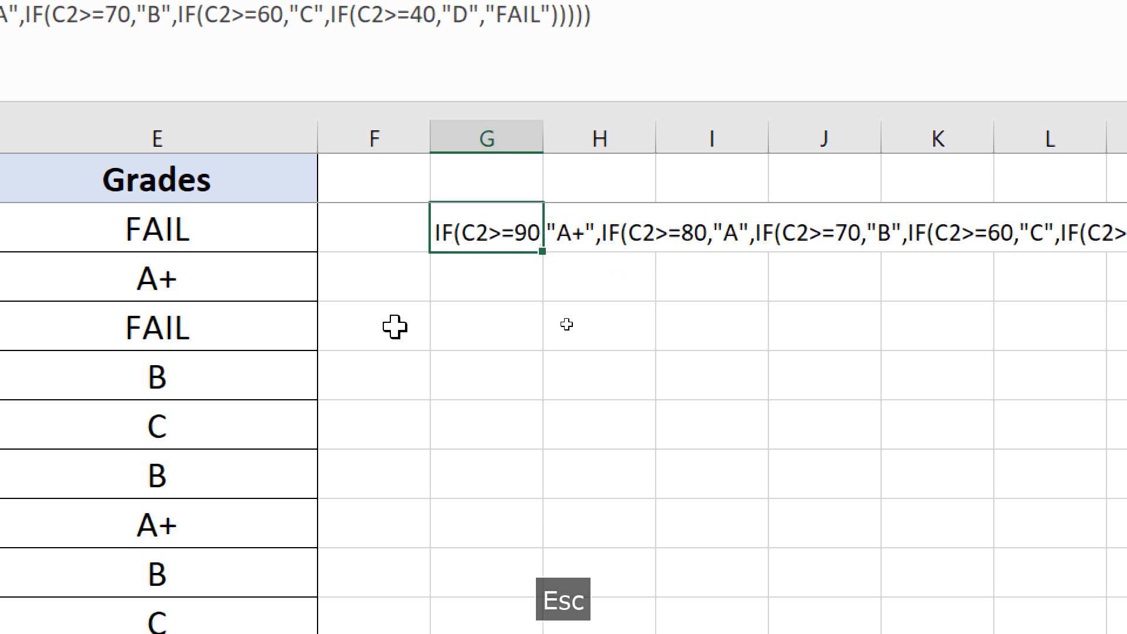
left_click(388, 364)
left_click_drag(176, 235, 96, 192)
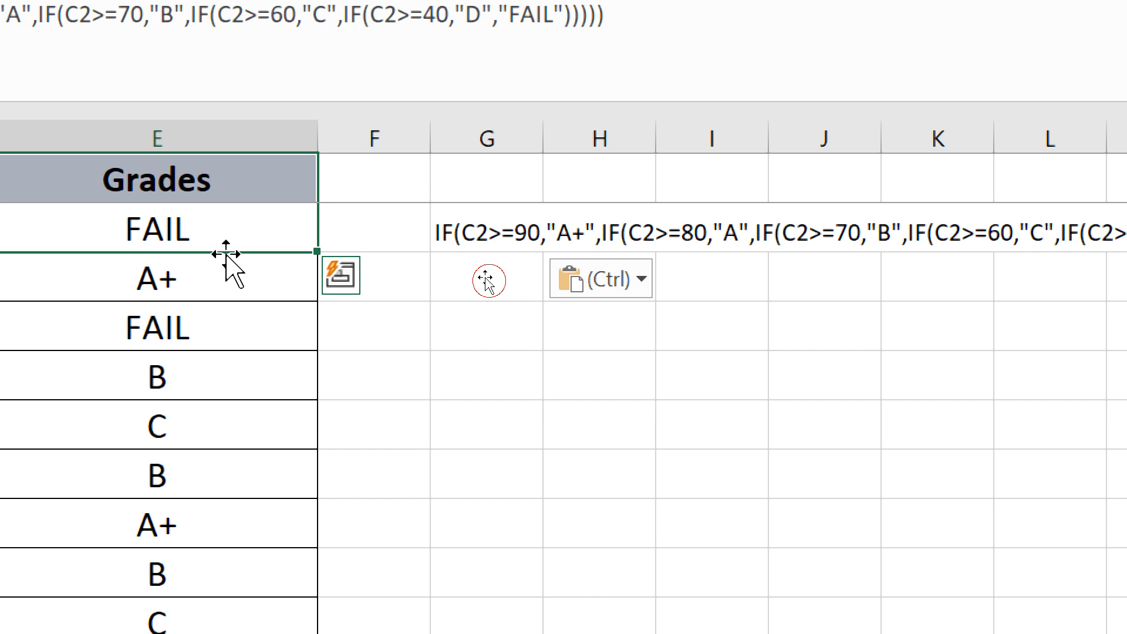
- Delete the pasted formula text from G2
left_click(587, 277)
key("Escape")
key("Escape")
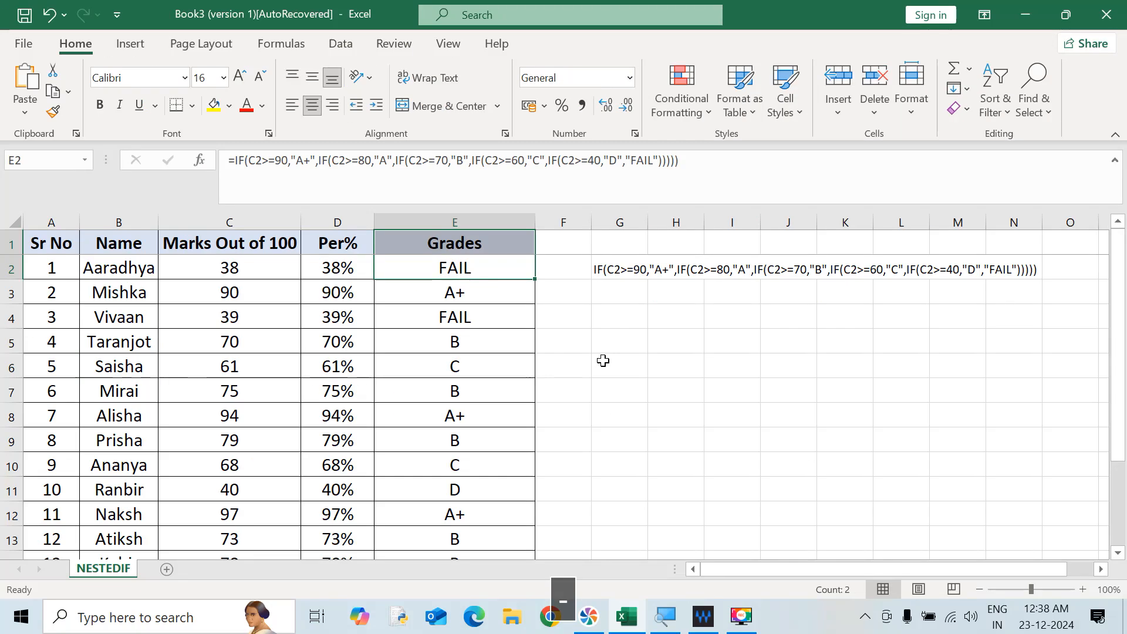
left_click(454, 415)
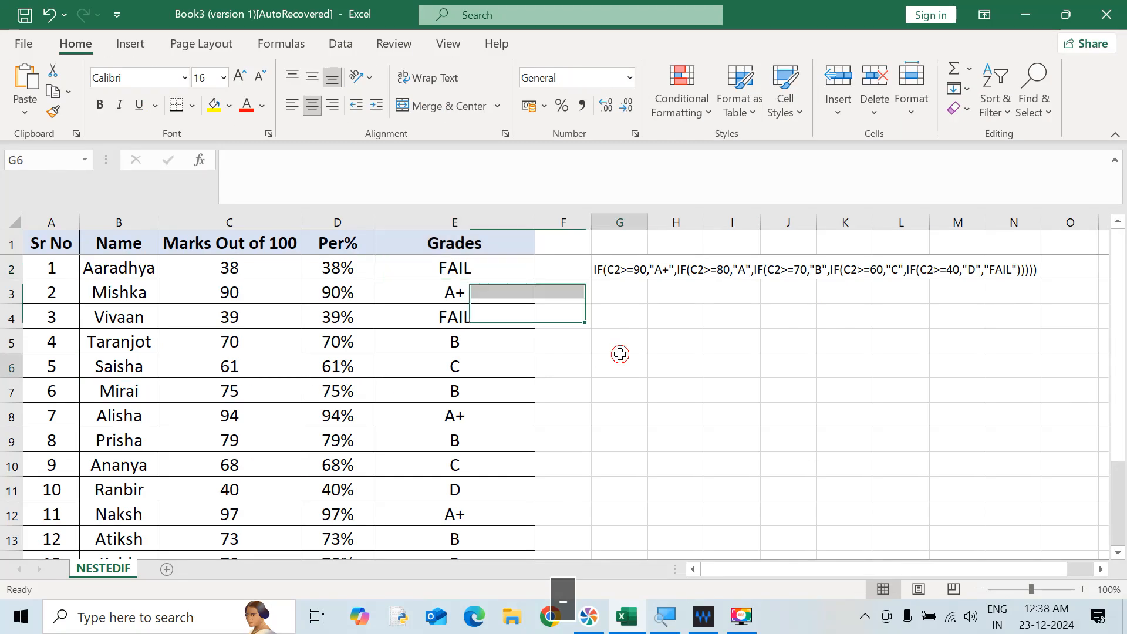
left_click(610, 271)
key("Delete")
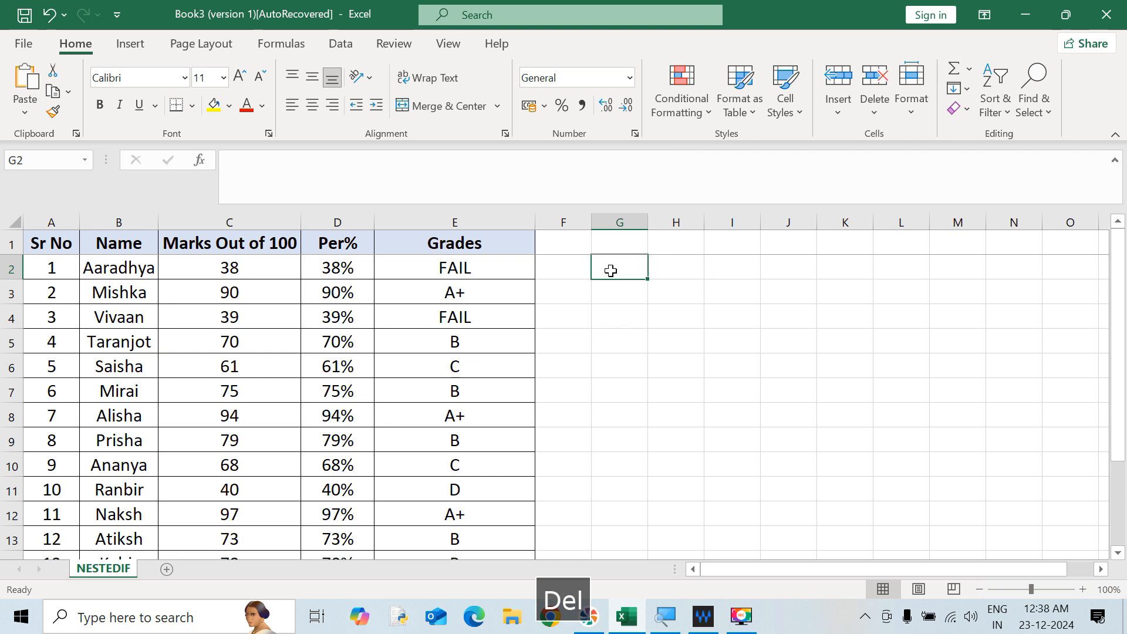
- Examine the first two levels of the nested IF formula in E2, covering the A+ and A conditions and their arguments
left_click(485, 265)
key("F2")
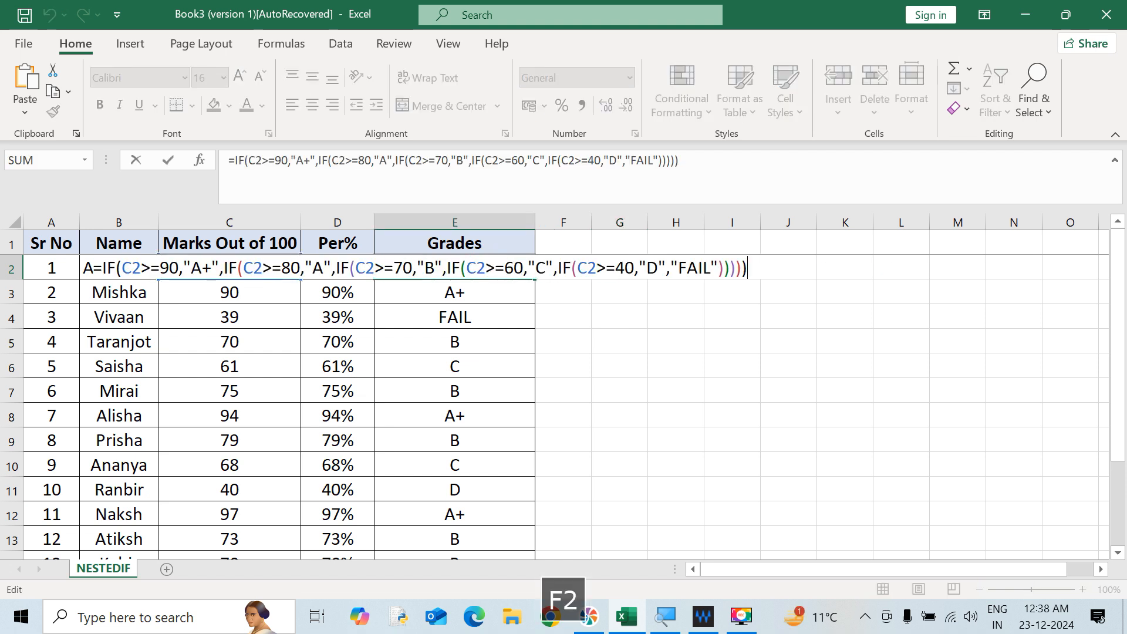
left_click(128, 269)
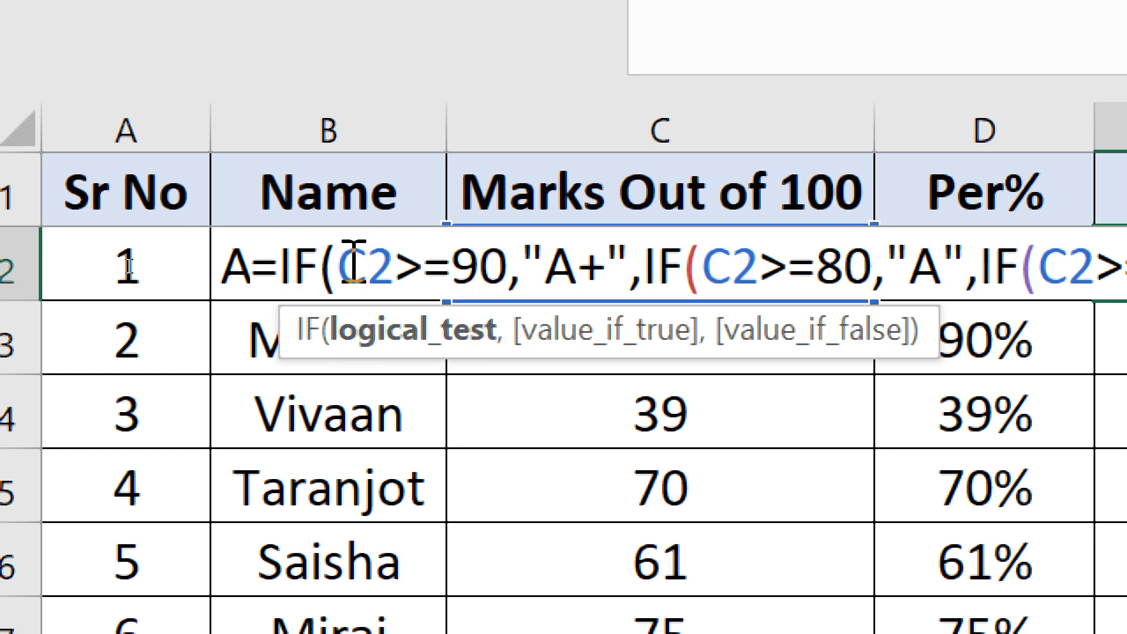
left_click(425, 267)
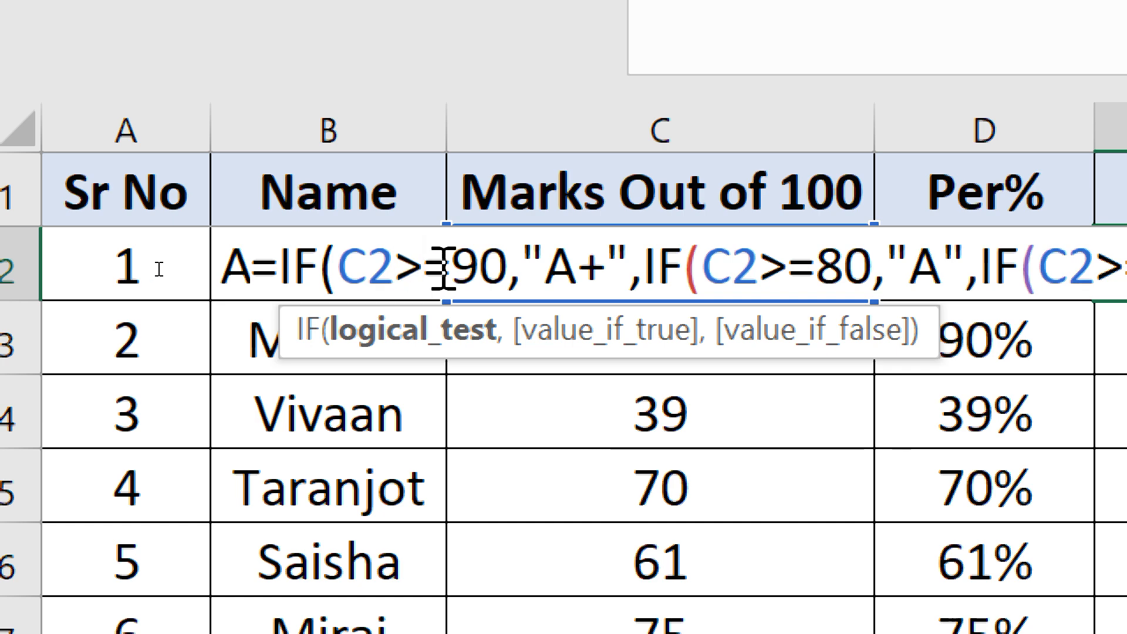
left_click(578, 269)
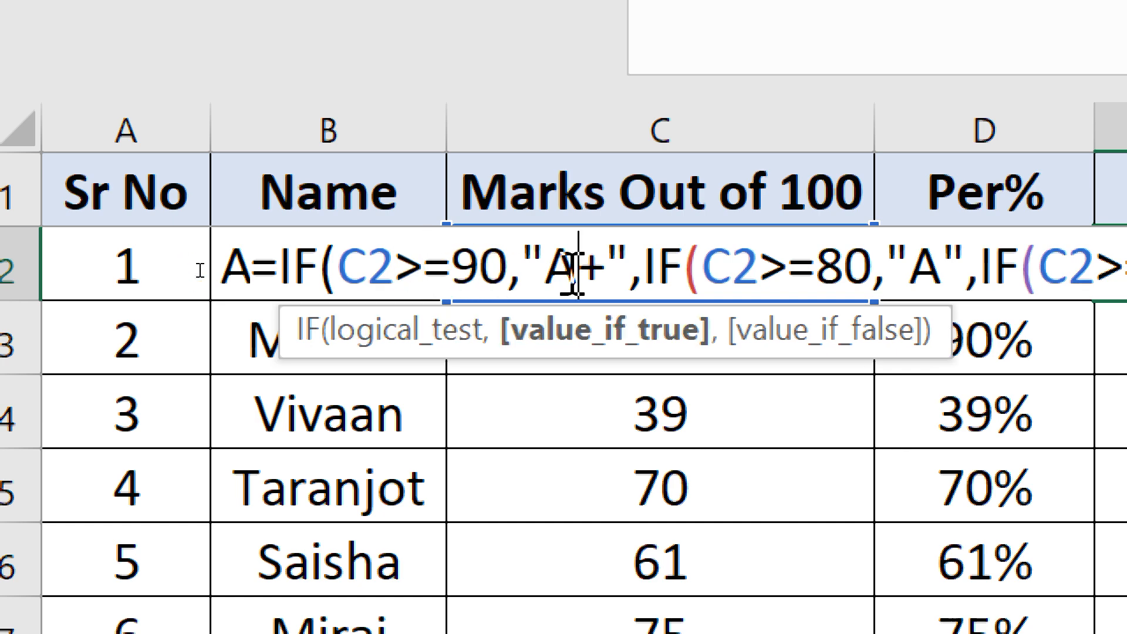
left_click(731, 269)
left_click(587, 269)
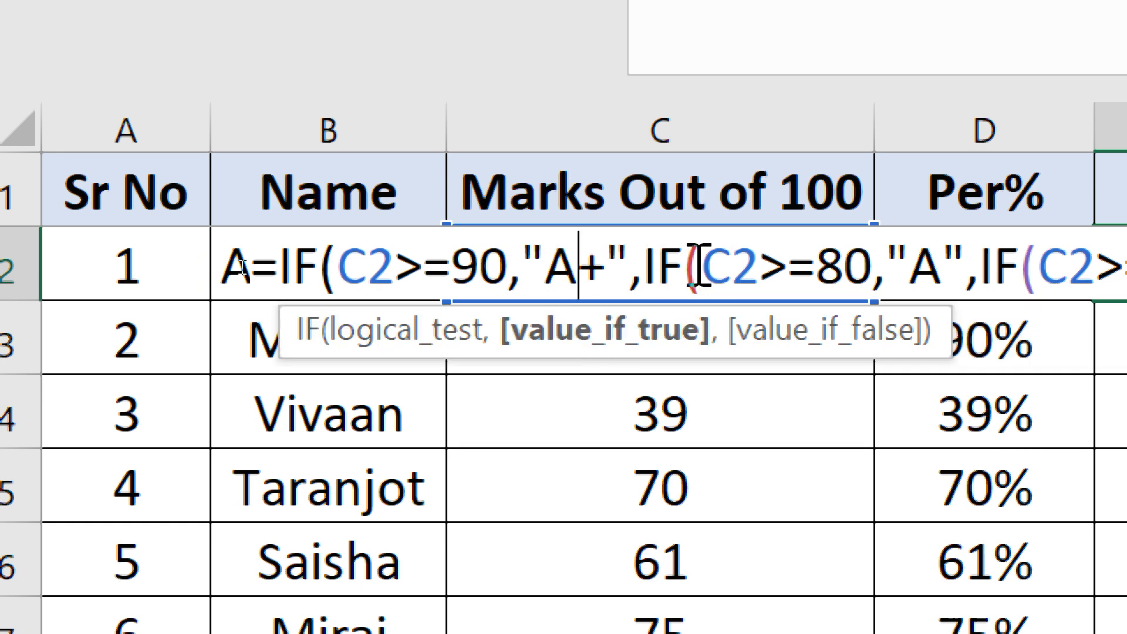
left_click(701, 269)
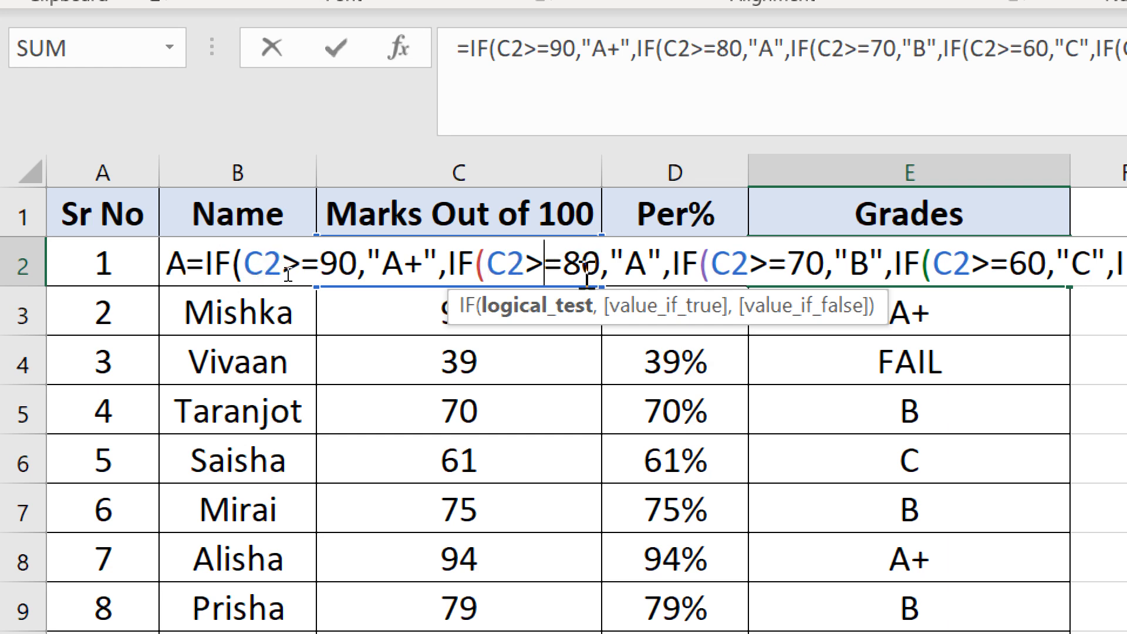
left_click(648, 264)
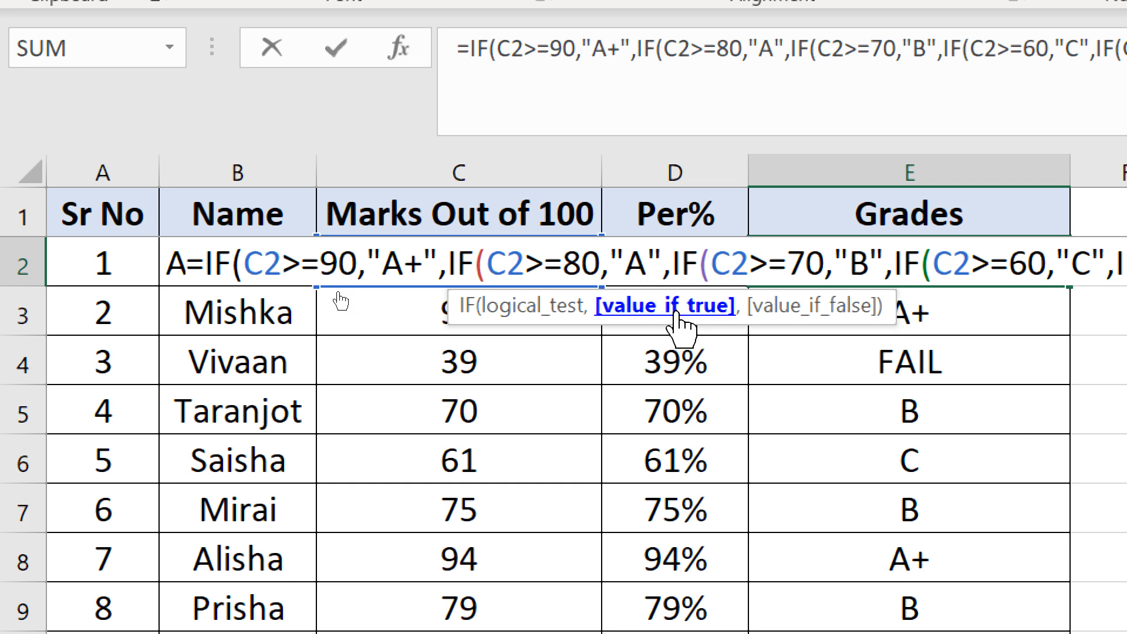
key("Right")
key("Right")
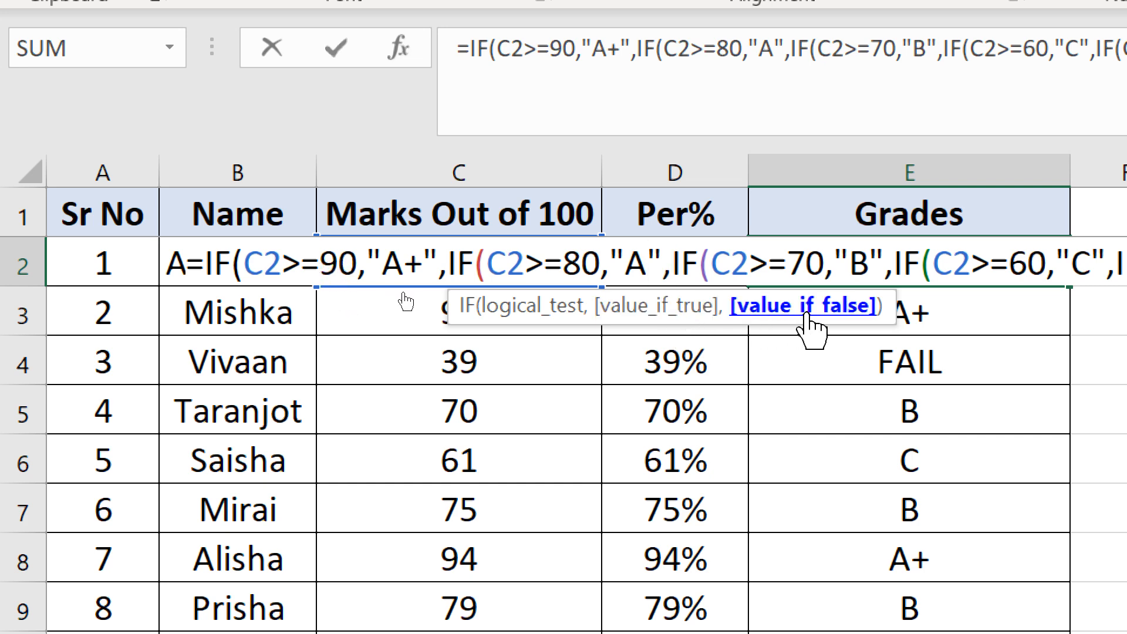
- Examine the remaining levels of E2's nested IF formula, from the B condition through to FAIL, leaving the formula unchanged
left_click(720, 265)
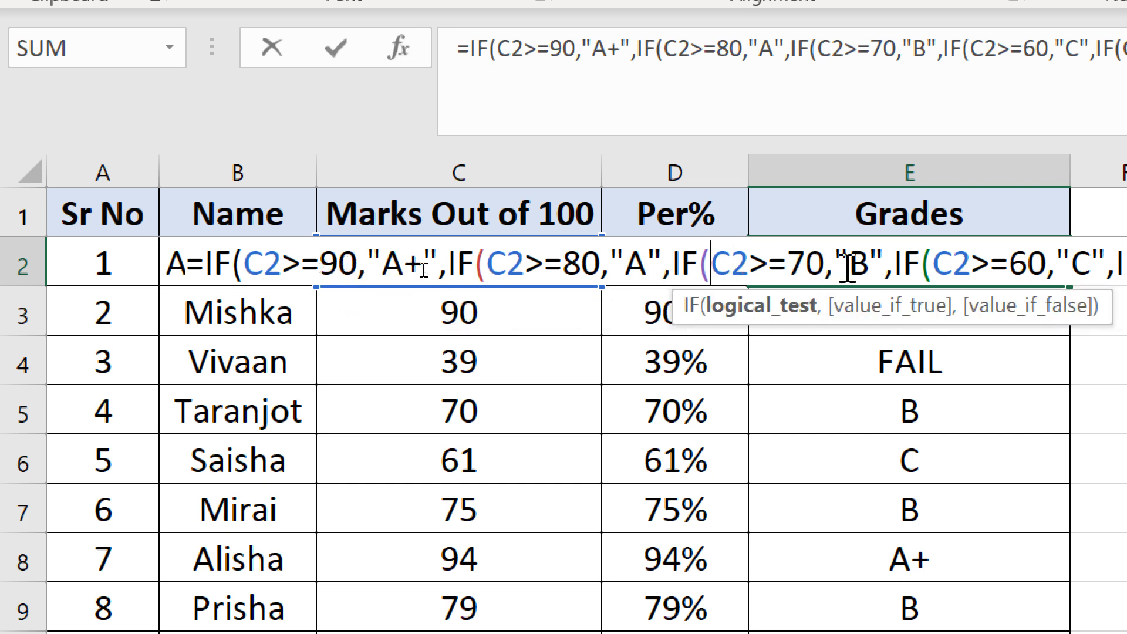
left_click(805, 270)
left_click(850, 268)
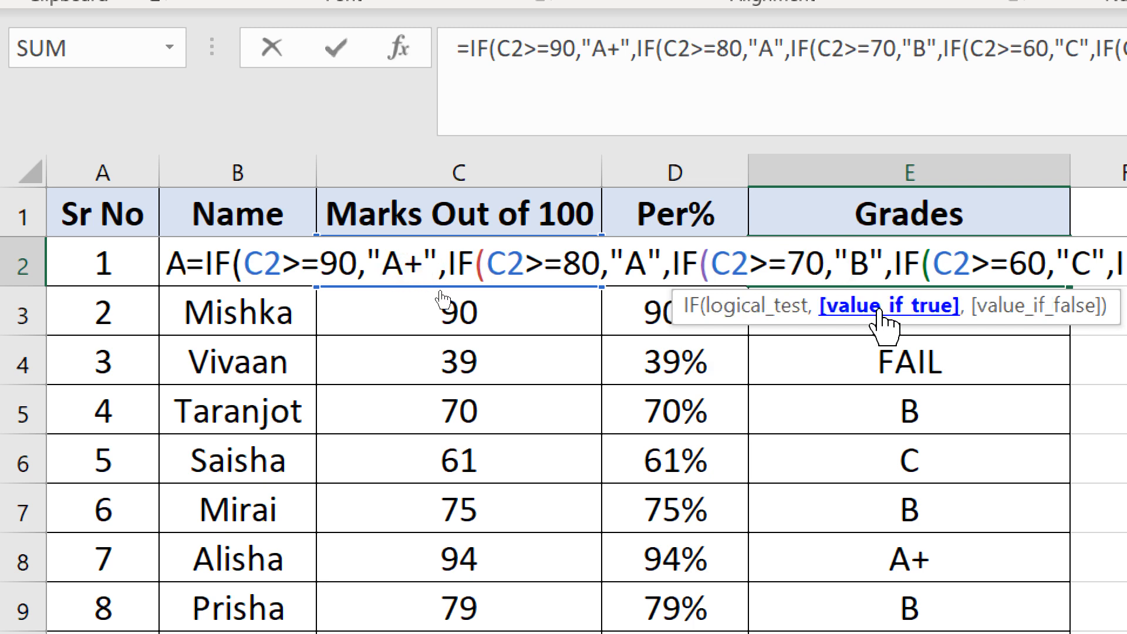
left_click(953, 271)
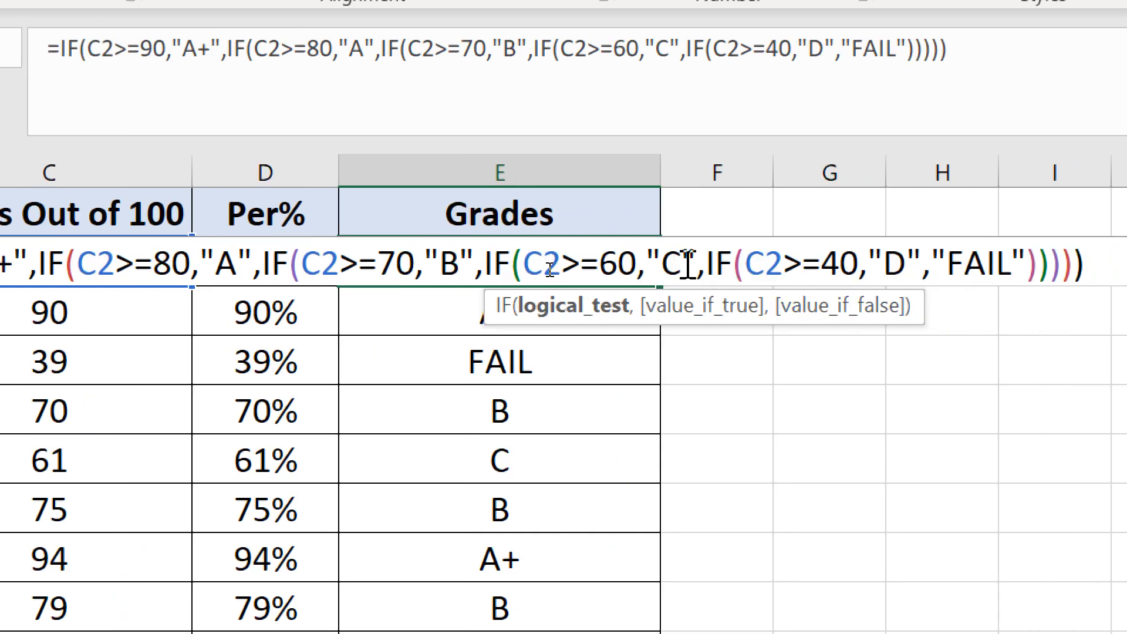
left_click(712, 271)
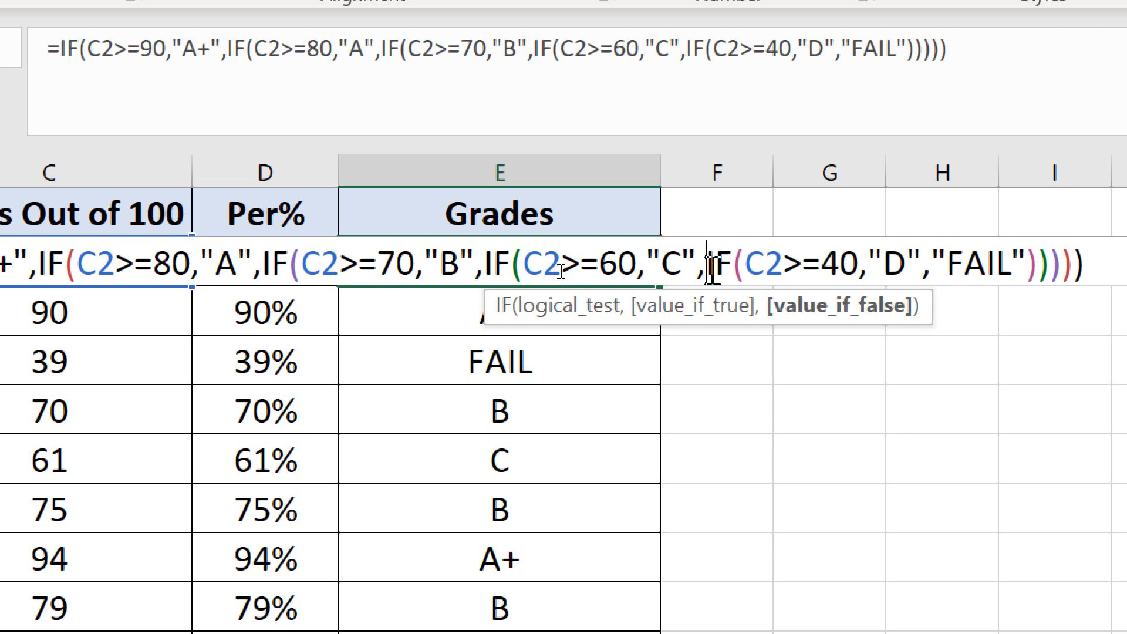
left_click(908, 263)
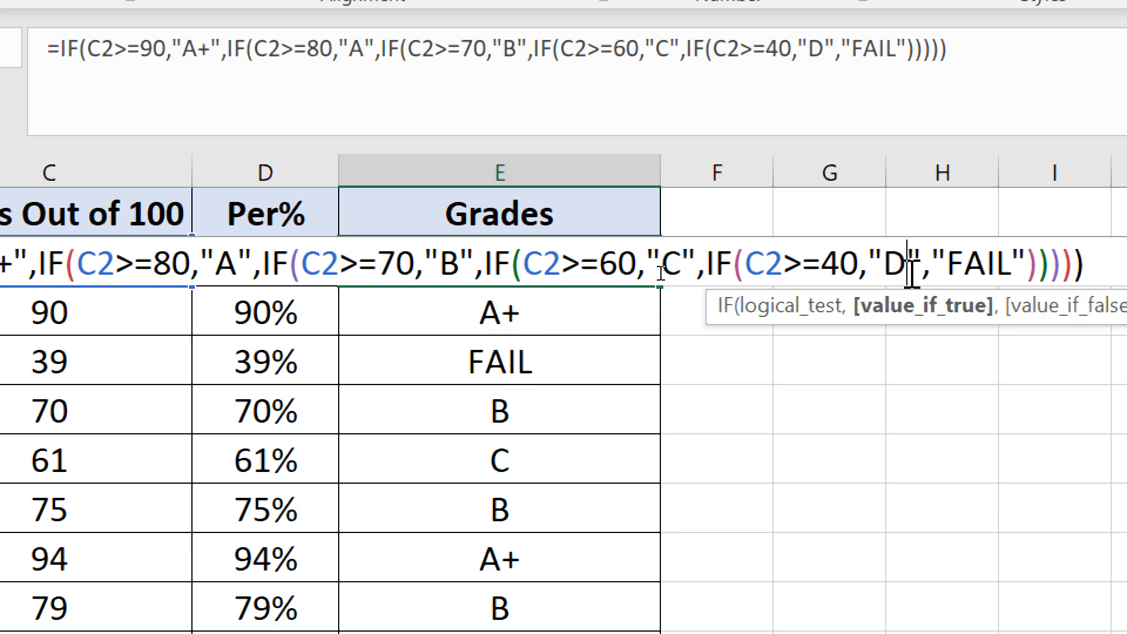
left_click(967, 271)
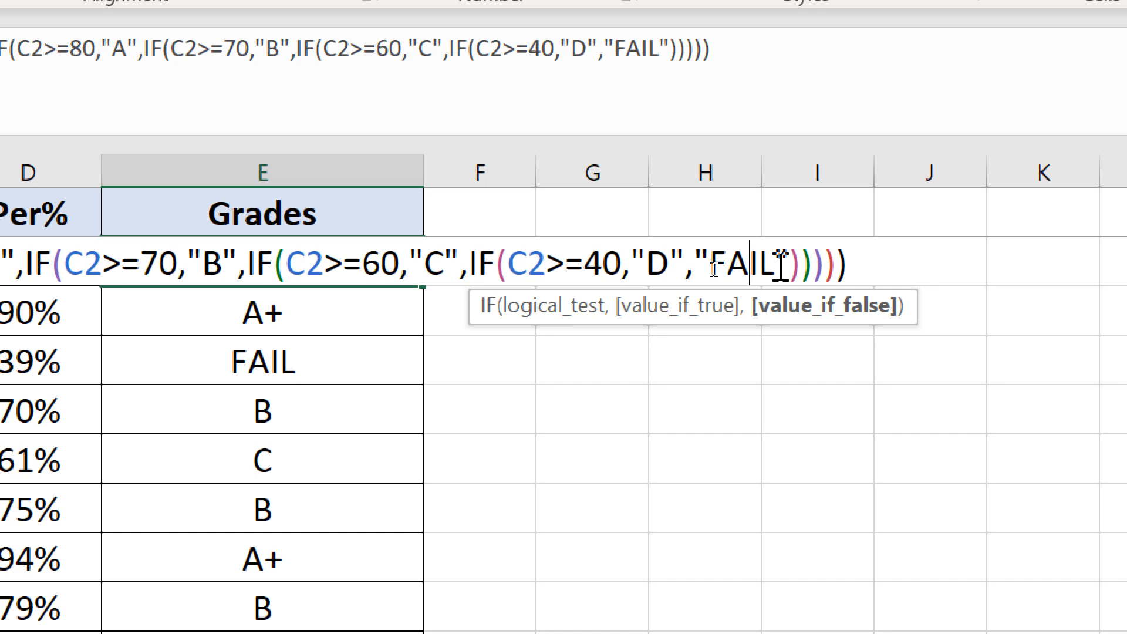
key("Return")
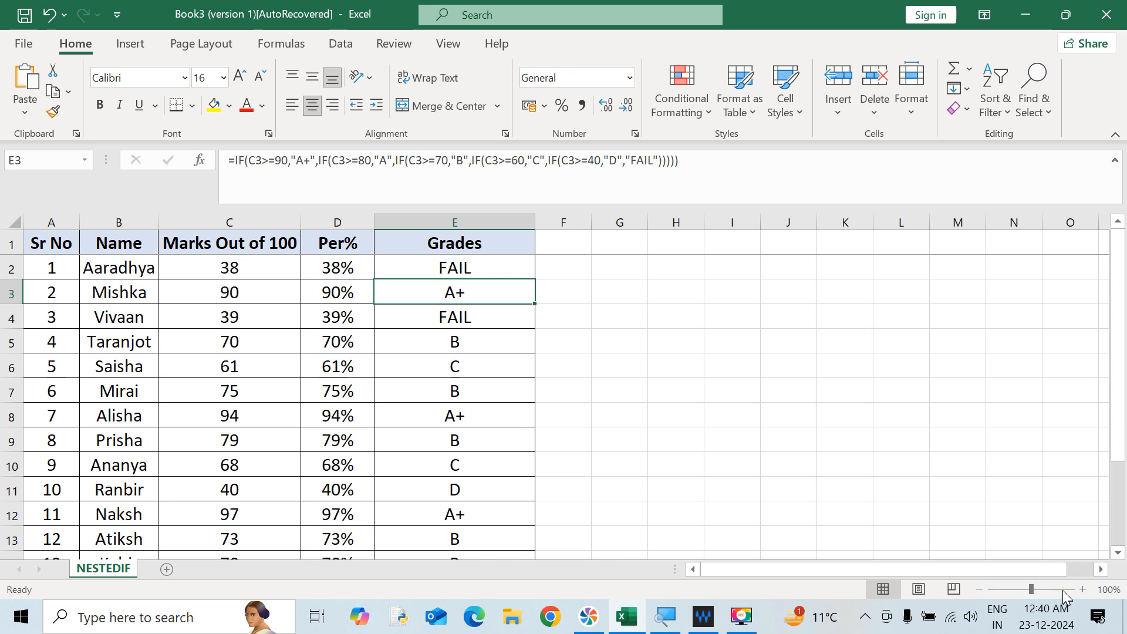
- Set the marks in C5 to 45 to test the grade formula in that row
key("Right")
key("Right")
key("Down")
key("Down")
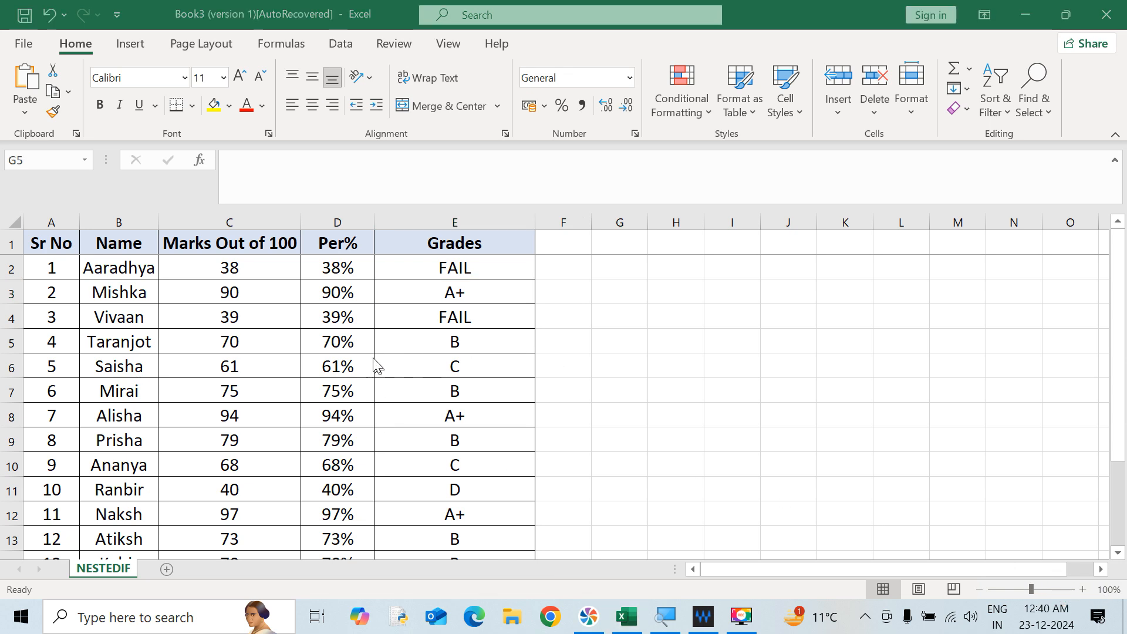
left_click(251, 334)
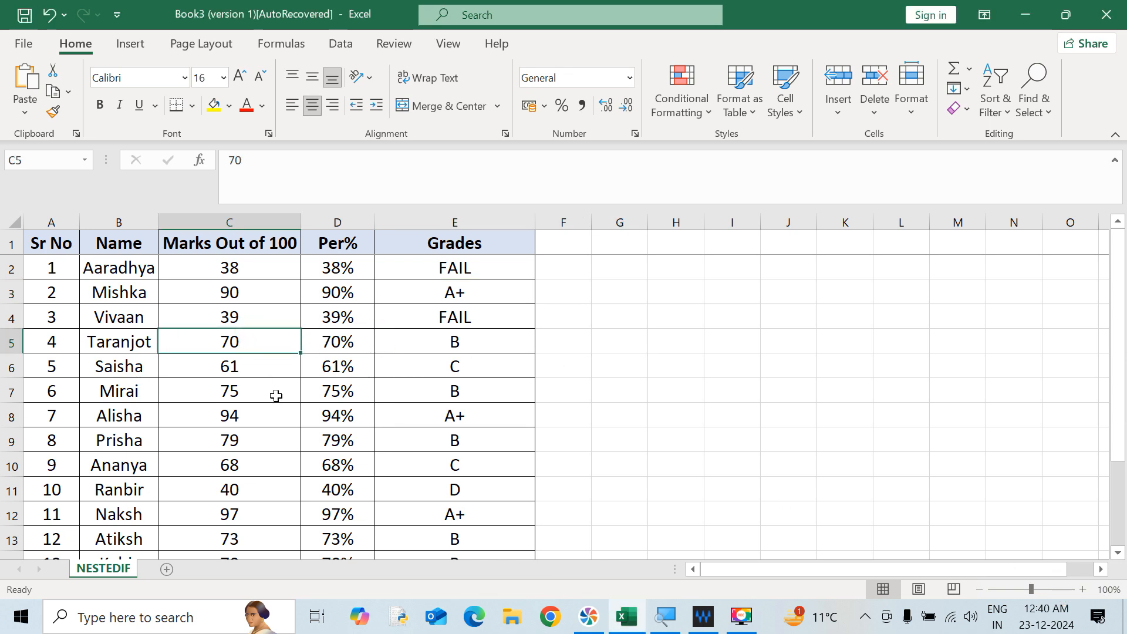
type("45")
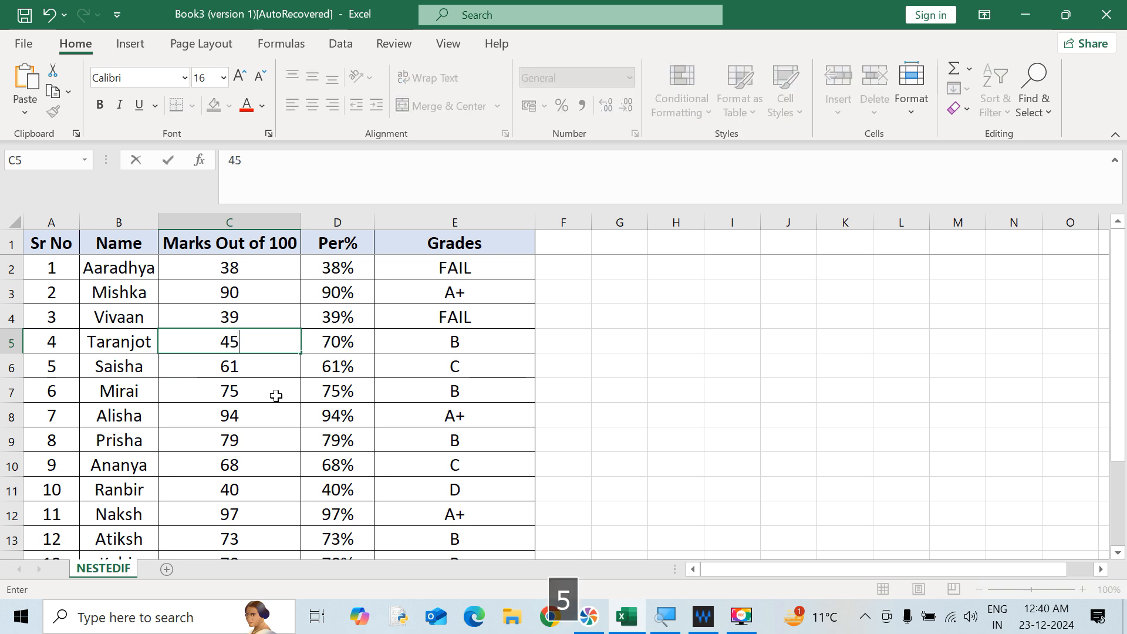
key("Return")
key("Up")
key("Right")
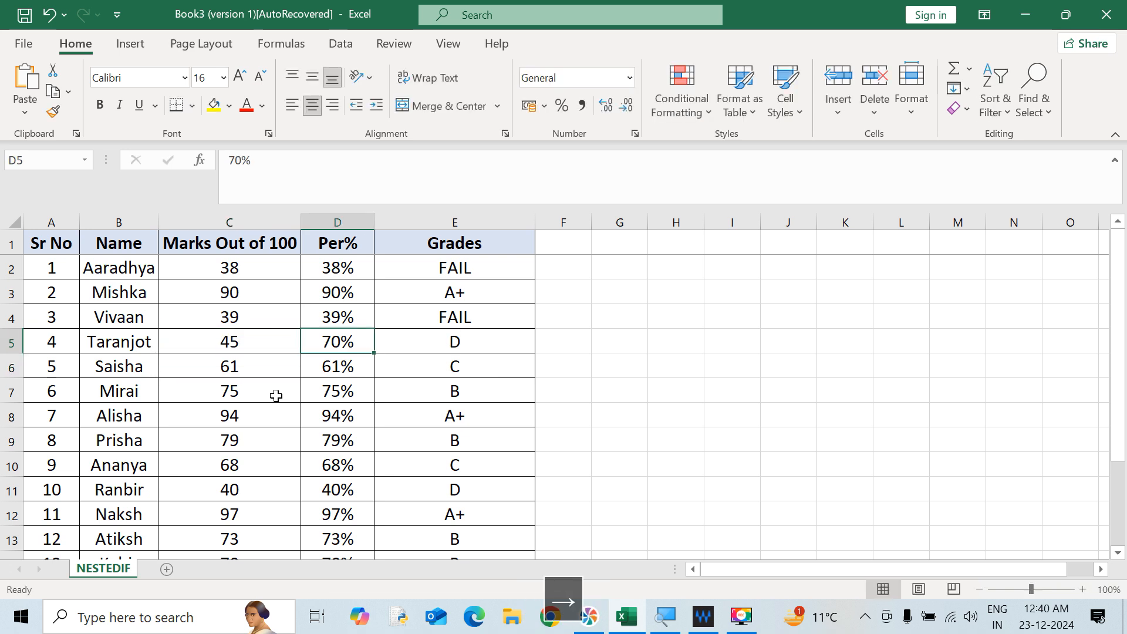
- Set the marks in C5 to 37 to test the formula with a failing mark
key("Left")
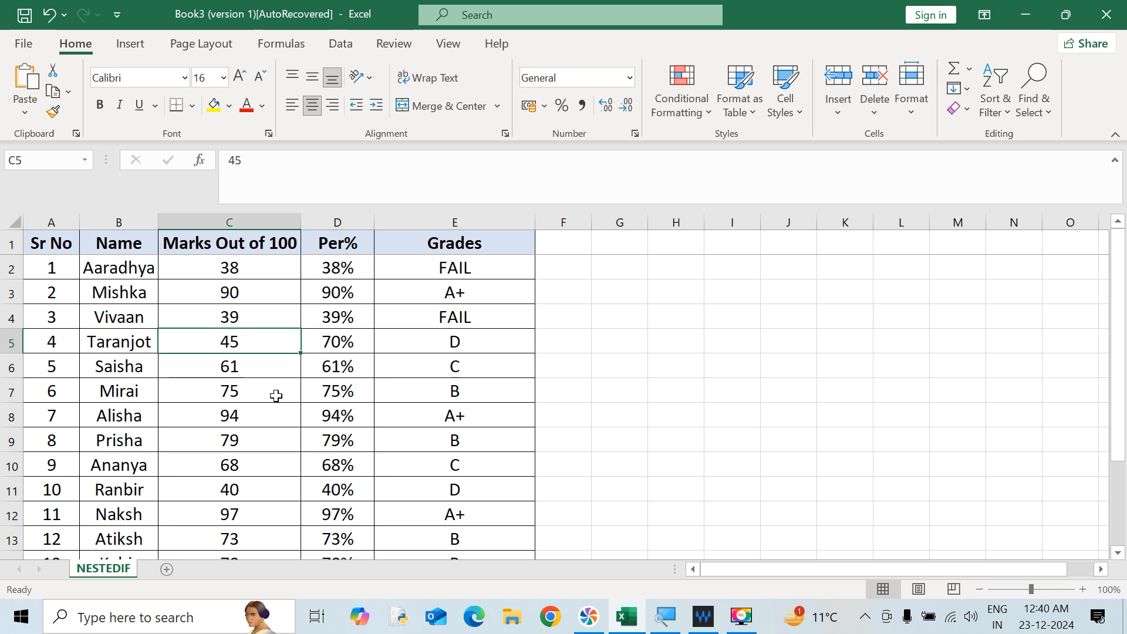
type("37")
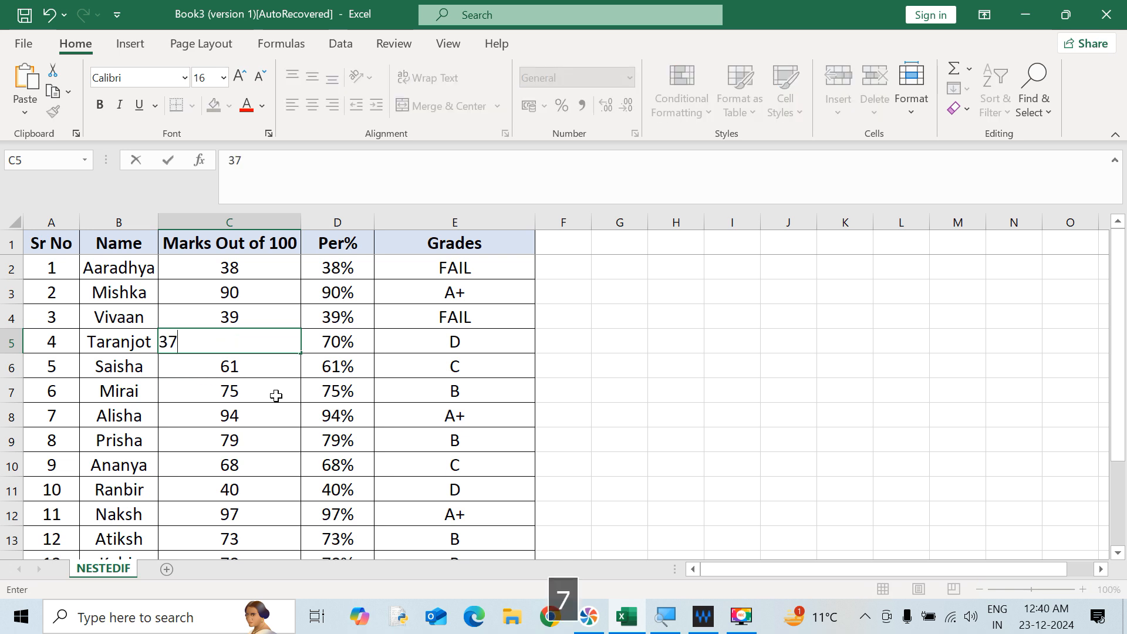
key("Return")
key("Return")
key("Return")
key("Return")
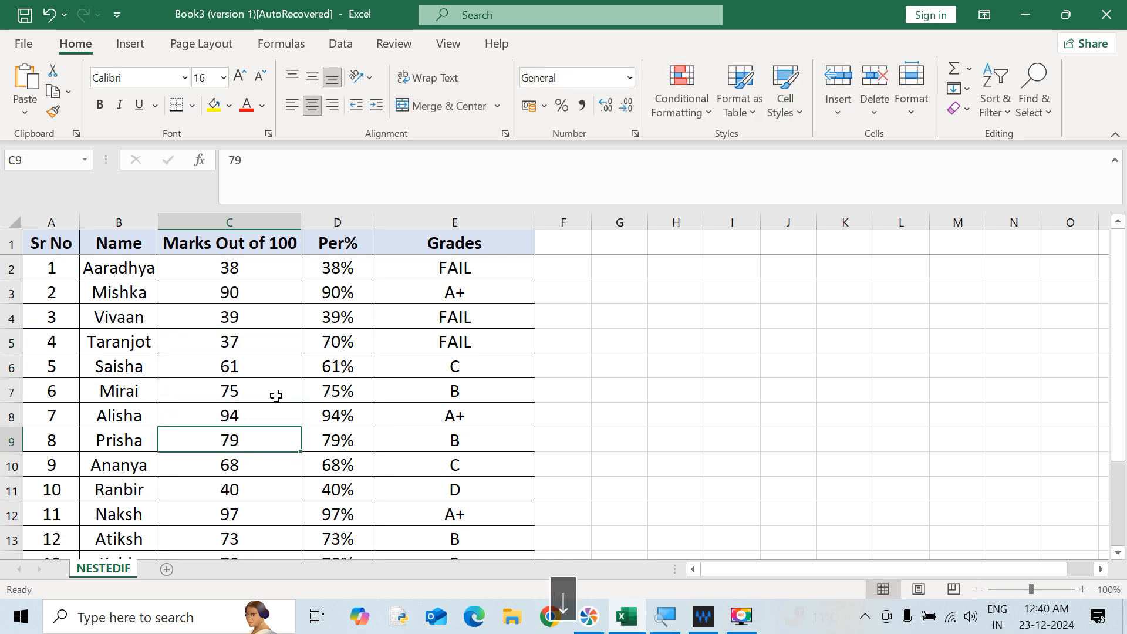
- Set the marks in C11 to 95 to test the top grade in that row
key("Up")
key("Up")
key("Up")
key("Up")
key("Up")
key("Up")
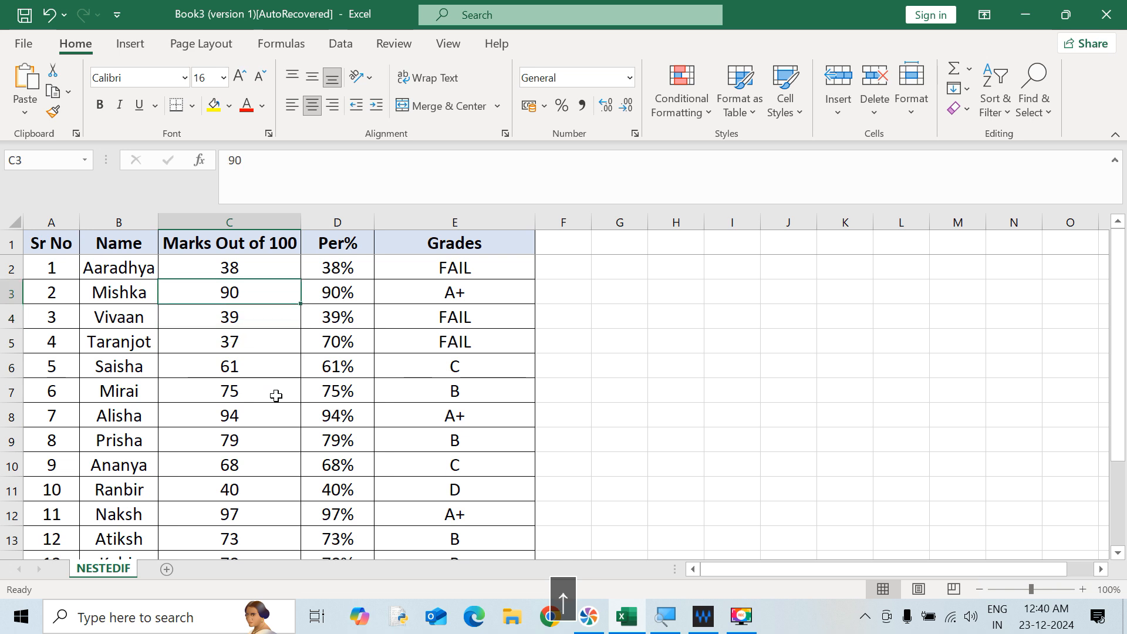
key("Down")
key("Down")
key("Down")
key("Down")
key("Down")
key("Down")
key("Down")
key("Down")
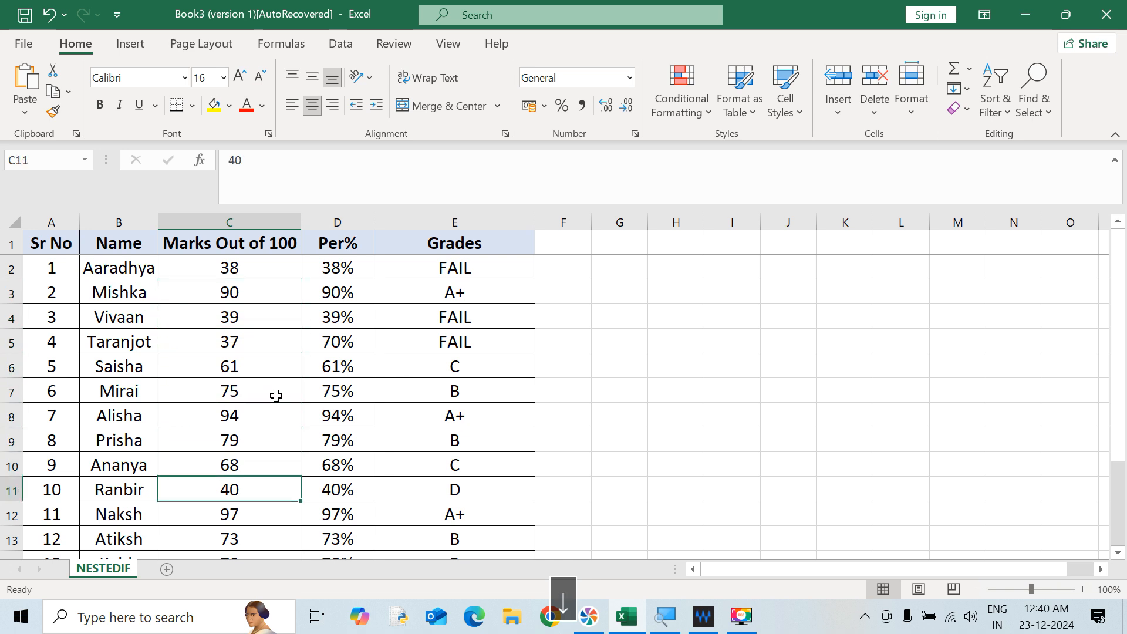
type("95")
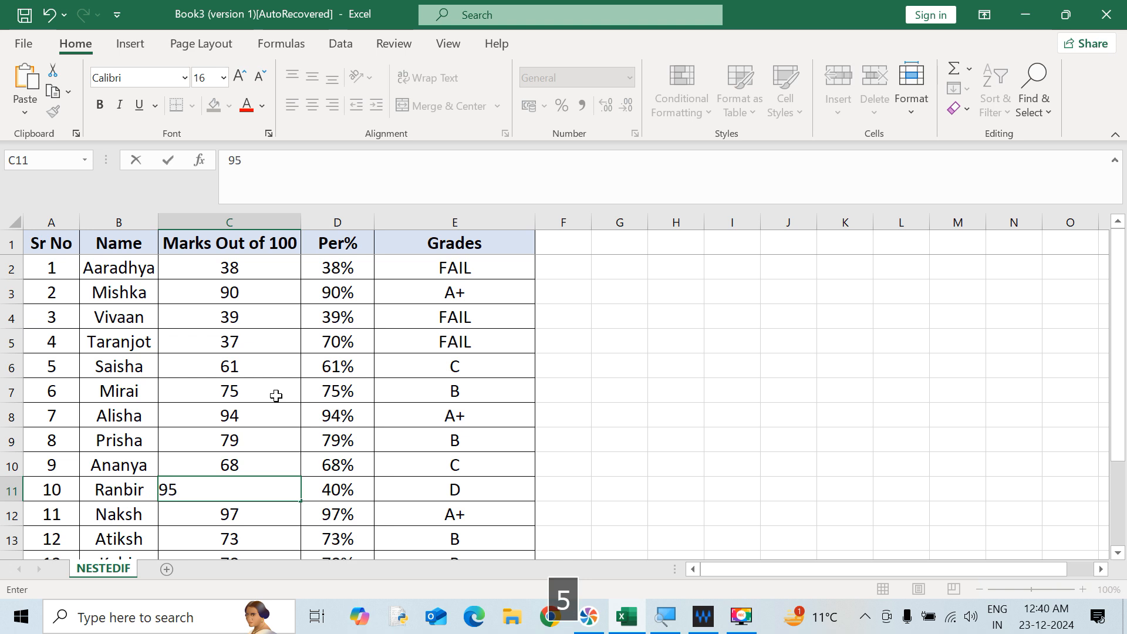
key("Return")
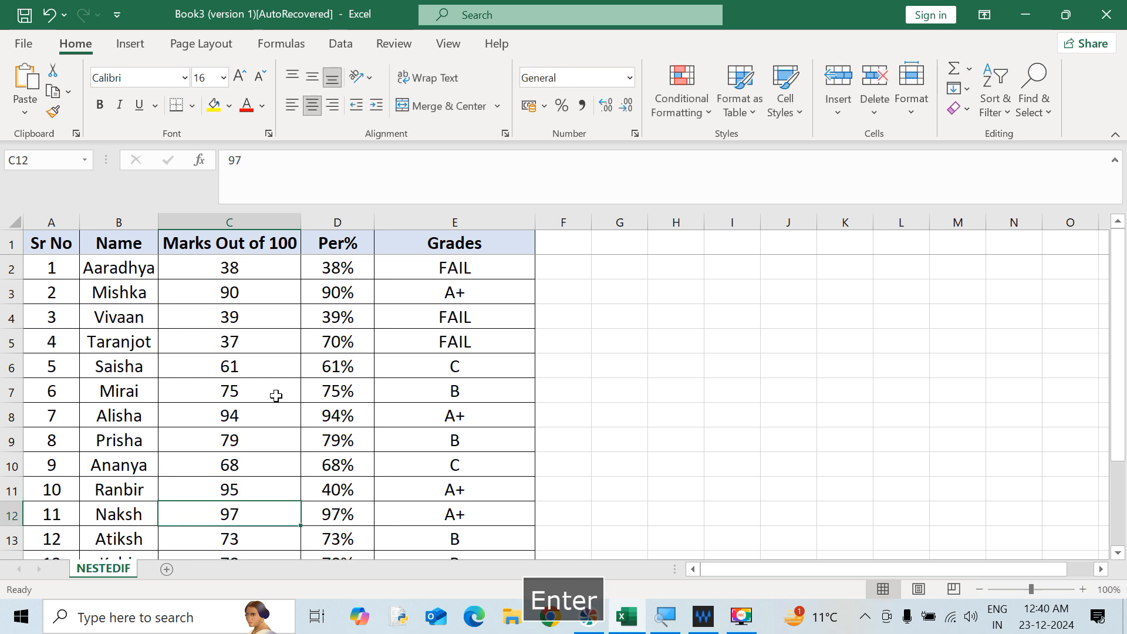
- Set the marks in C11 to 75 and compare them with the percentage and grade in the same row
key("Up")
type("75")
key("Return")
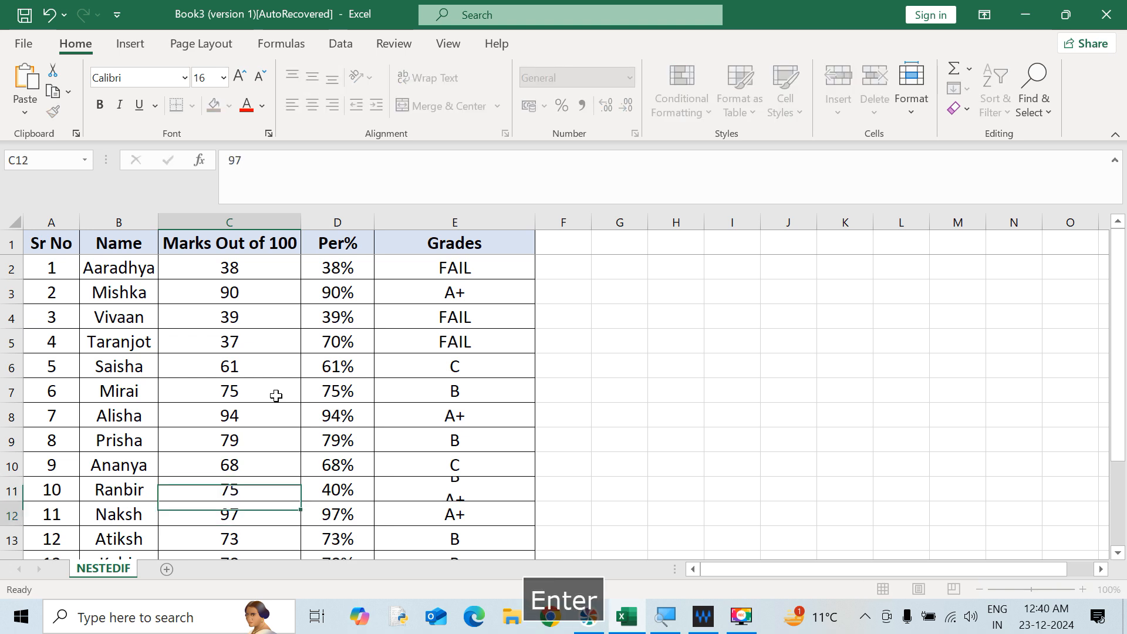
key("Up")
key("Right")
key("Right")
key("Left")
key("Left")
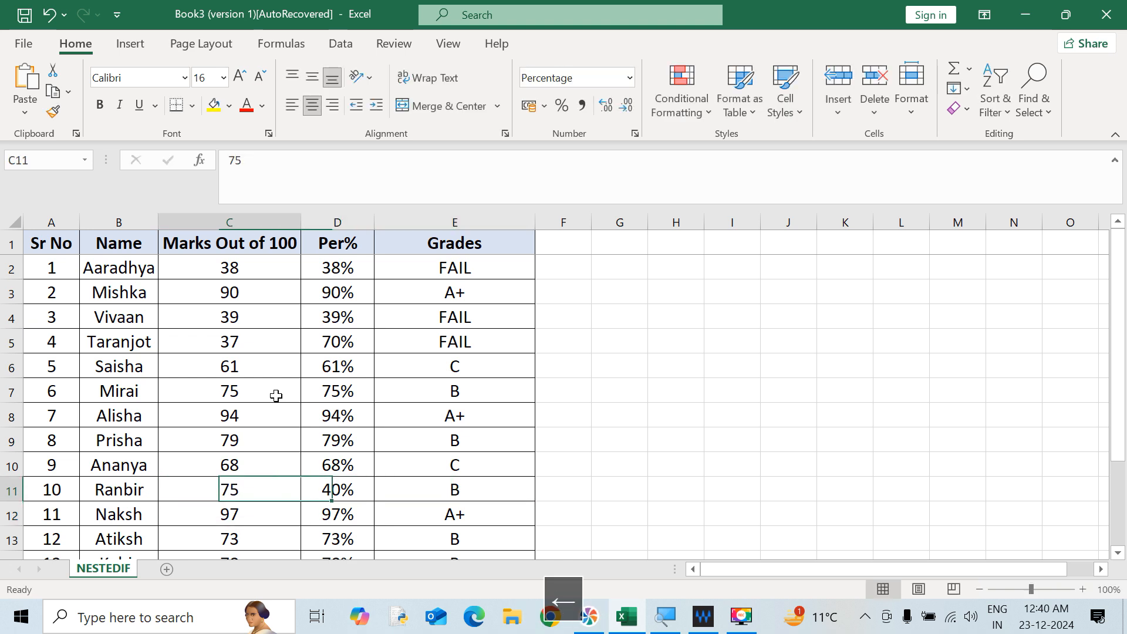
key("Right")
key("Right")
key("Left")
key("Left")
key("Up")
key("Up")
key("Up")
key("Up")
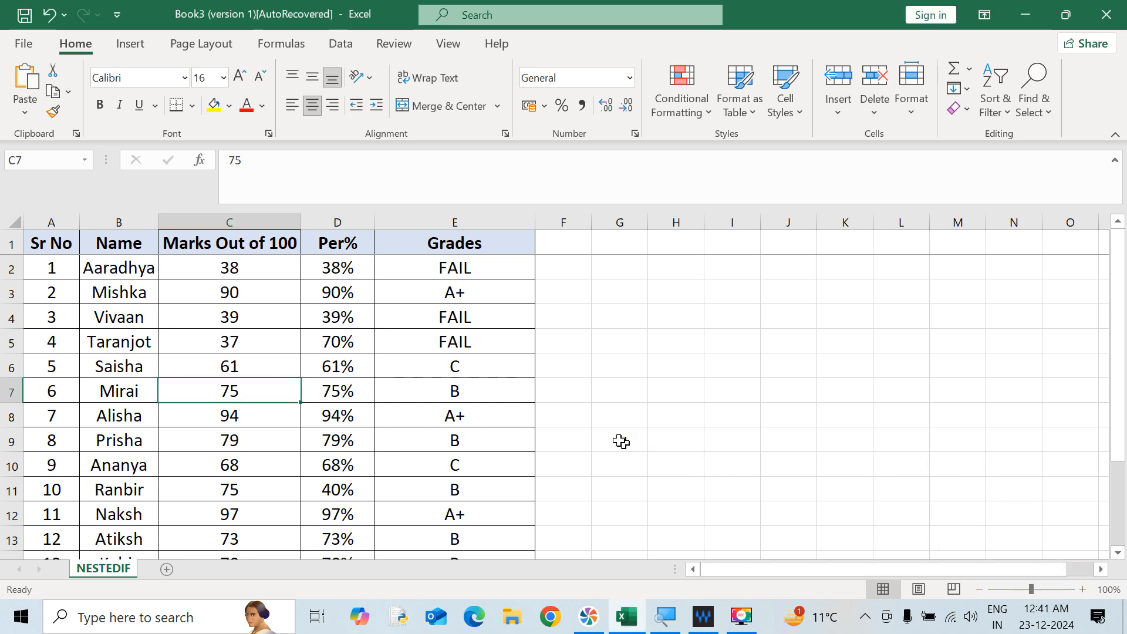
left_click(609, 424)
left_click(485, 264)
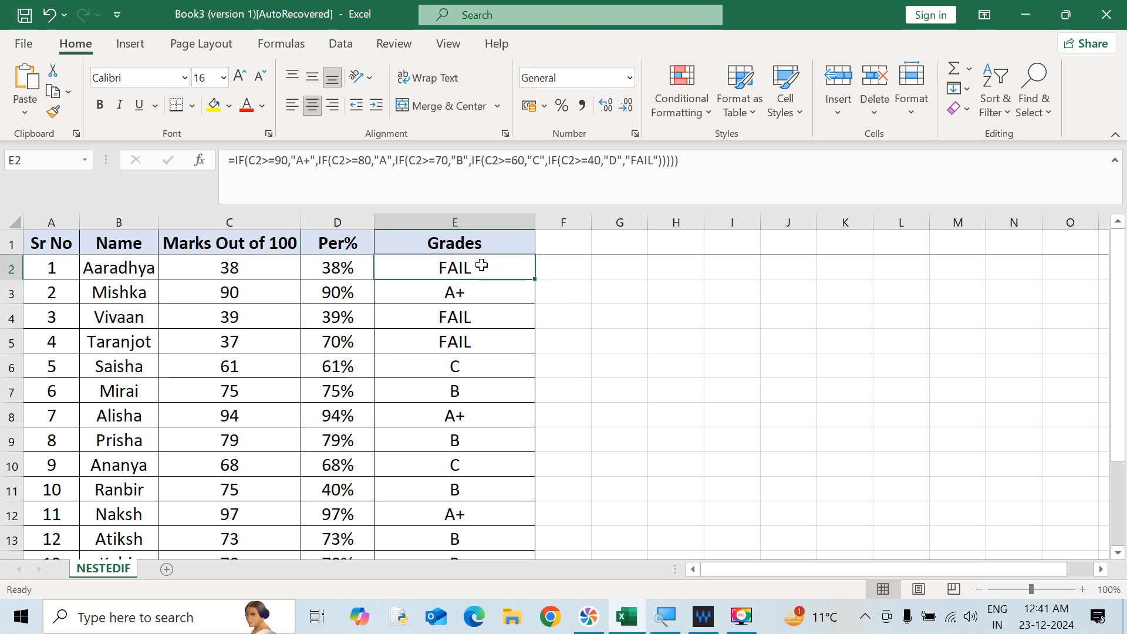
left_click(567, 270)
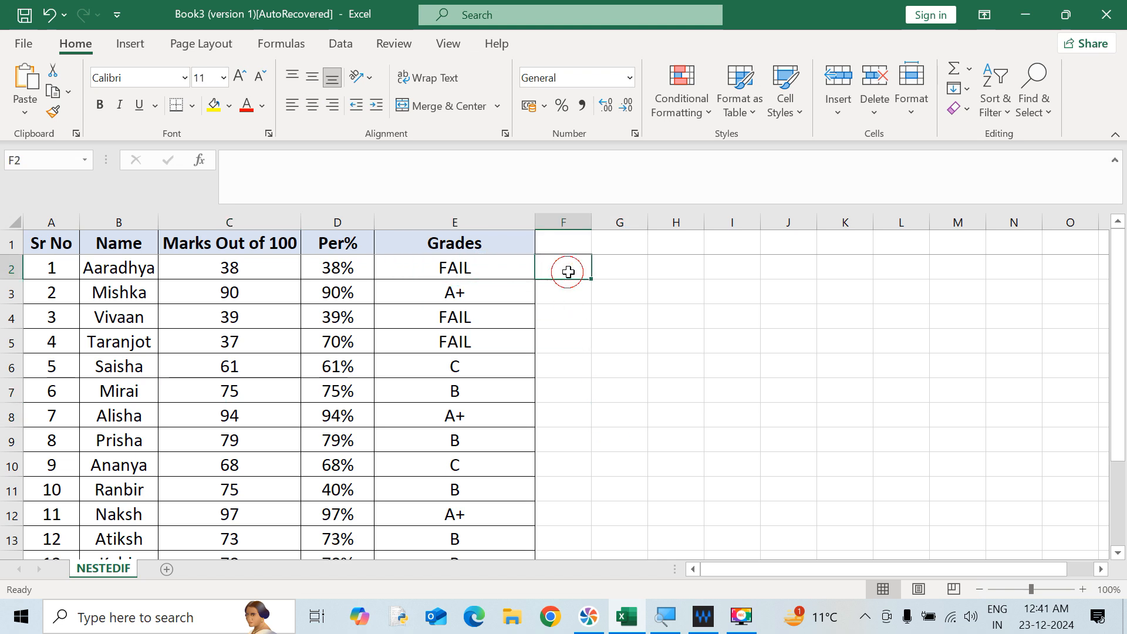
left_click(607, 272)
left_click(584, 270)
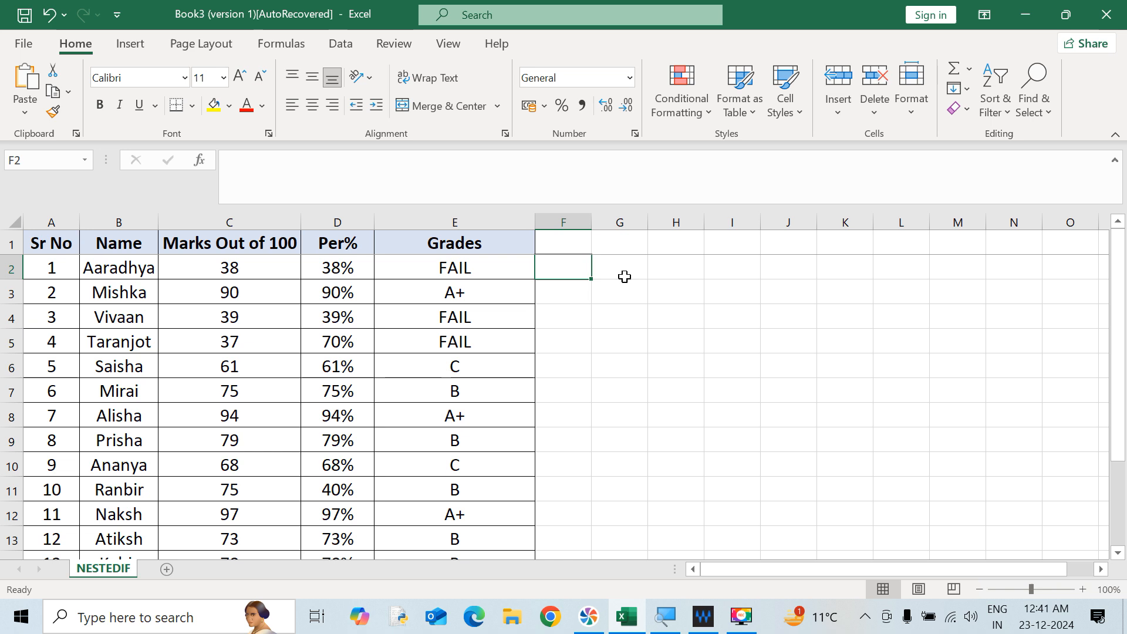
left_click(621, 273)
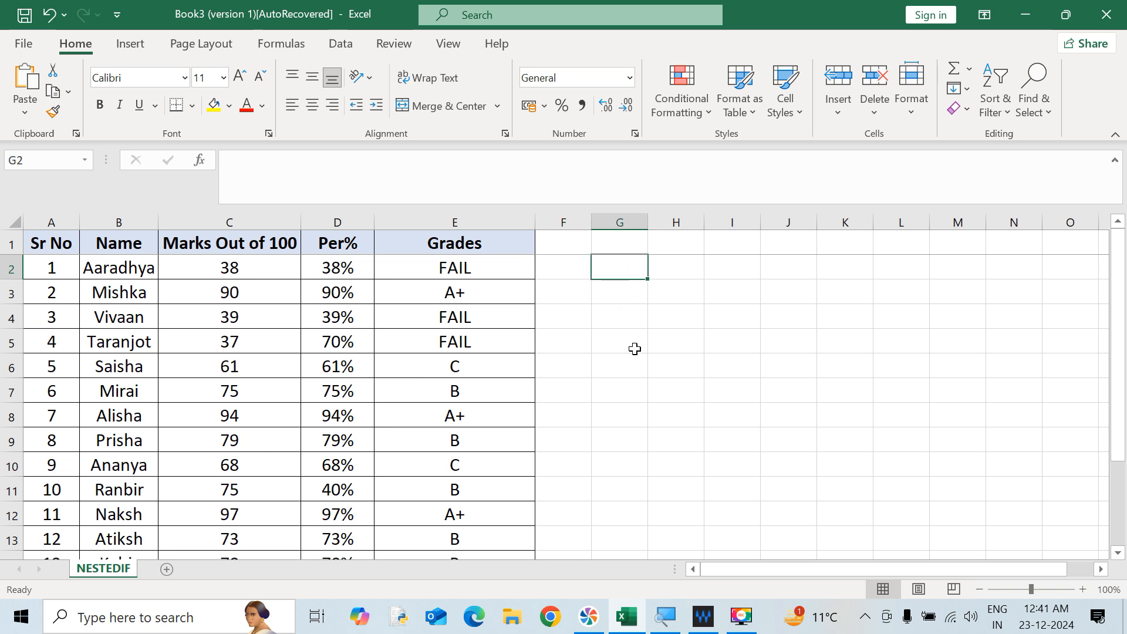
type("=ifs")
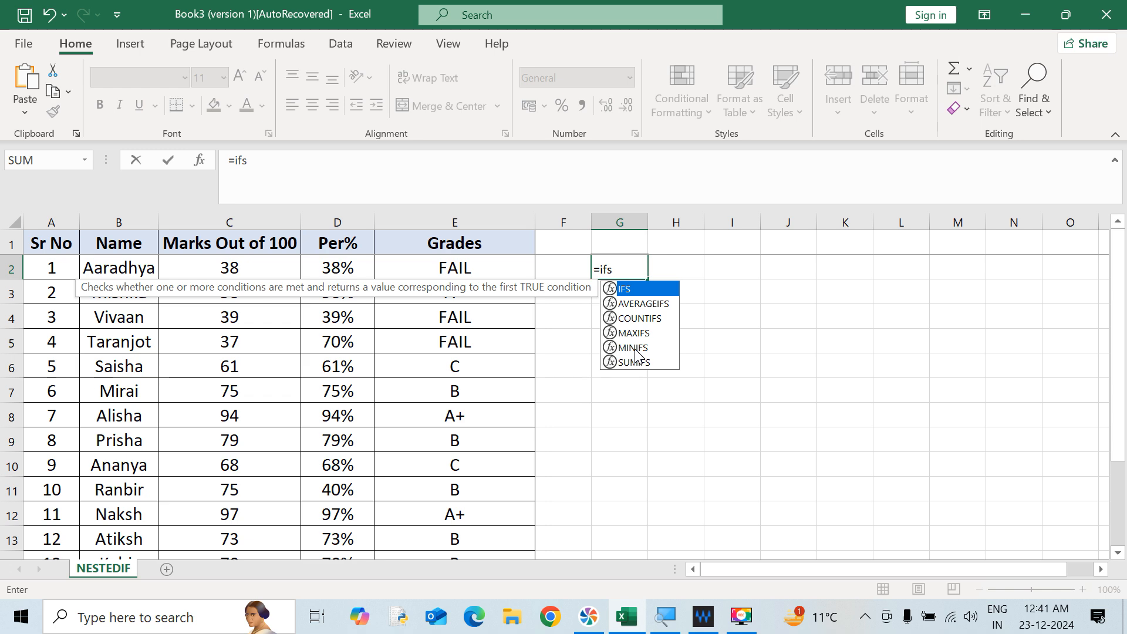
key("Escape")
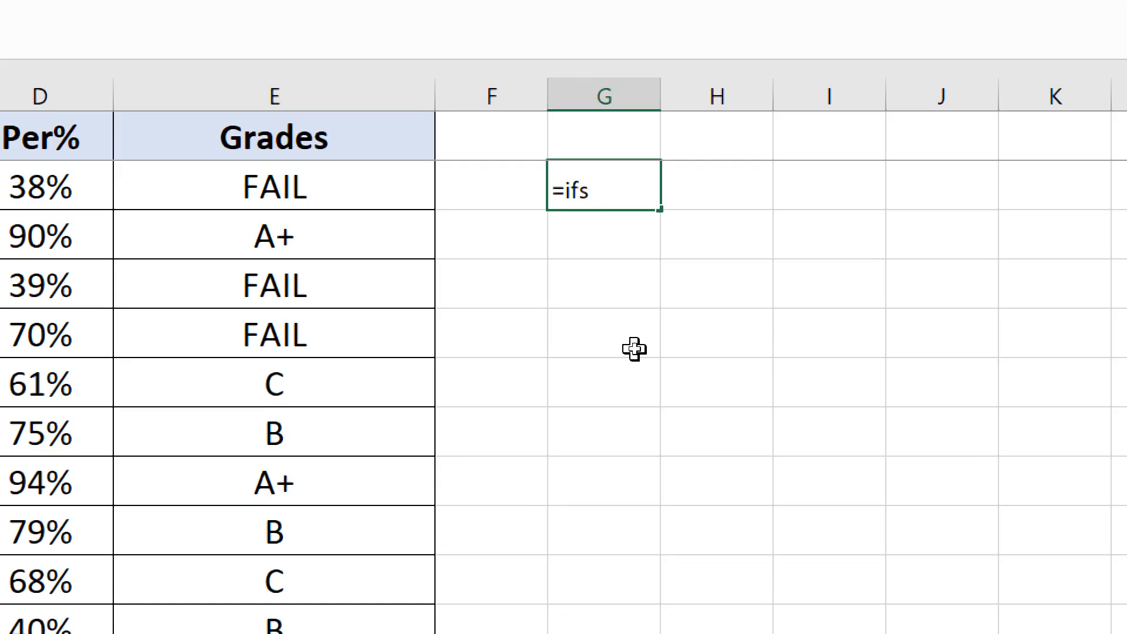
key("Tab")
key("Left")
key("Delete")
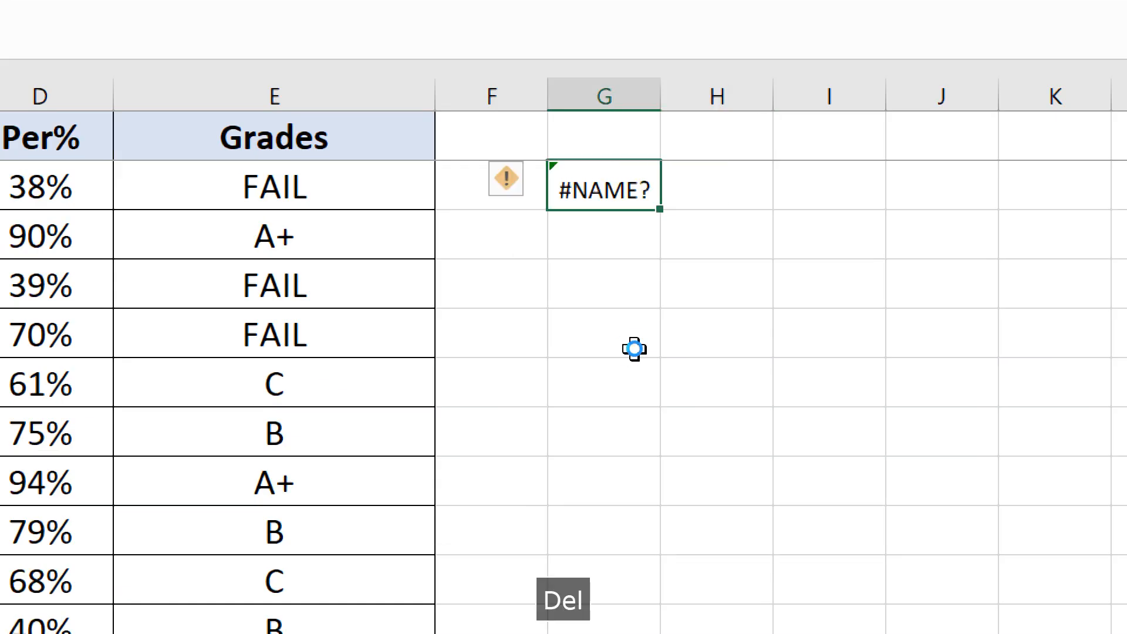
- Start an IFS formula in G2 to show the function's arguments
type("=ifs")
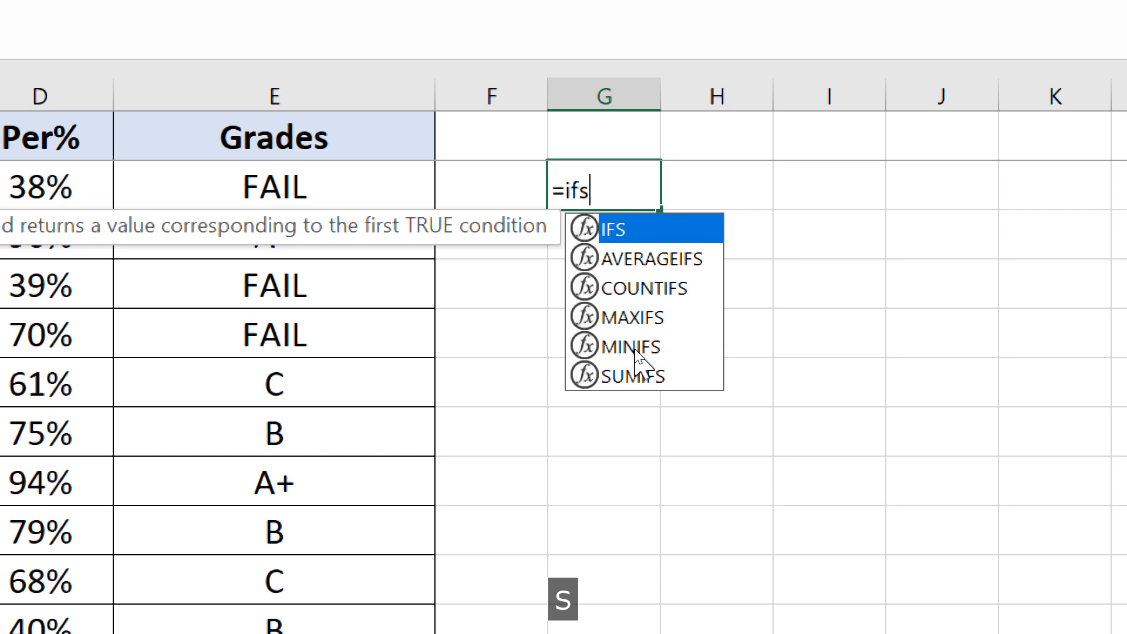
key("Down")
key("Down")
key("Up")
key("Up")
key("Tab")
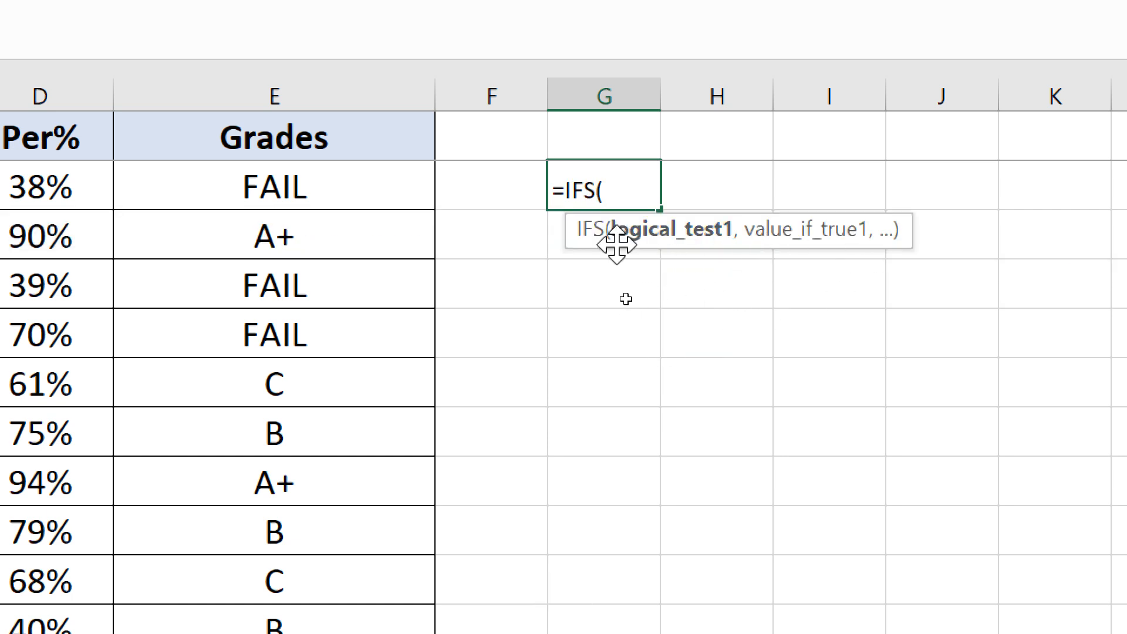
key("BackSpace")
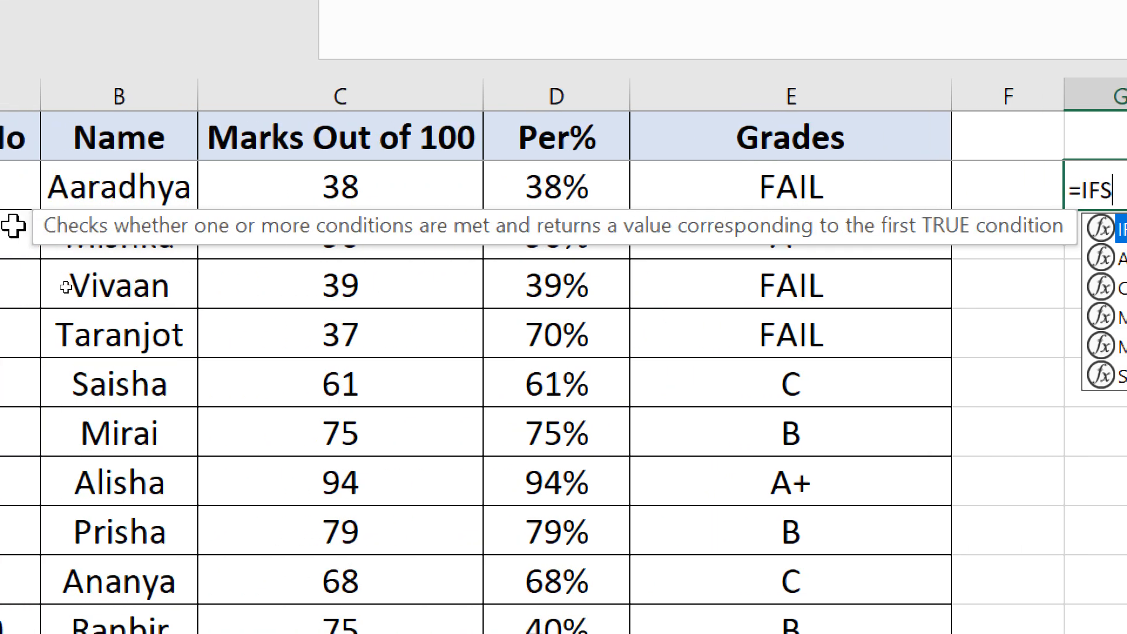
key("Escape")
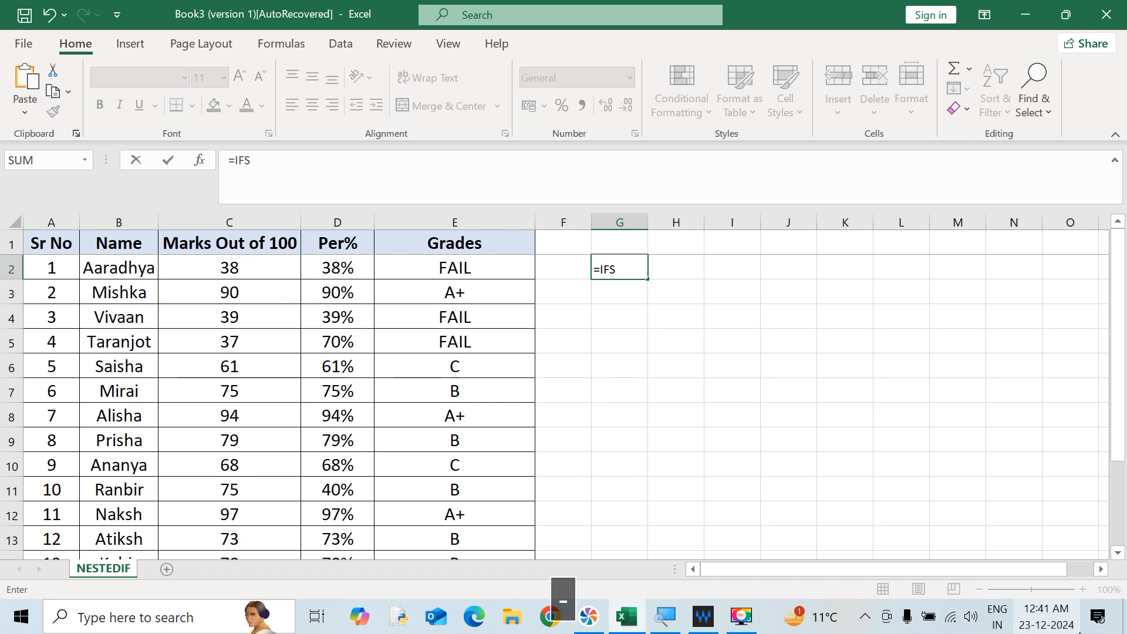
- Abandon the unfinished IFS formula and clear cell G2
left_click(1066, 583)
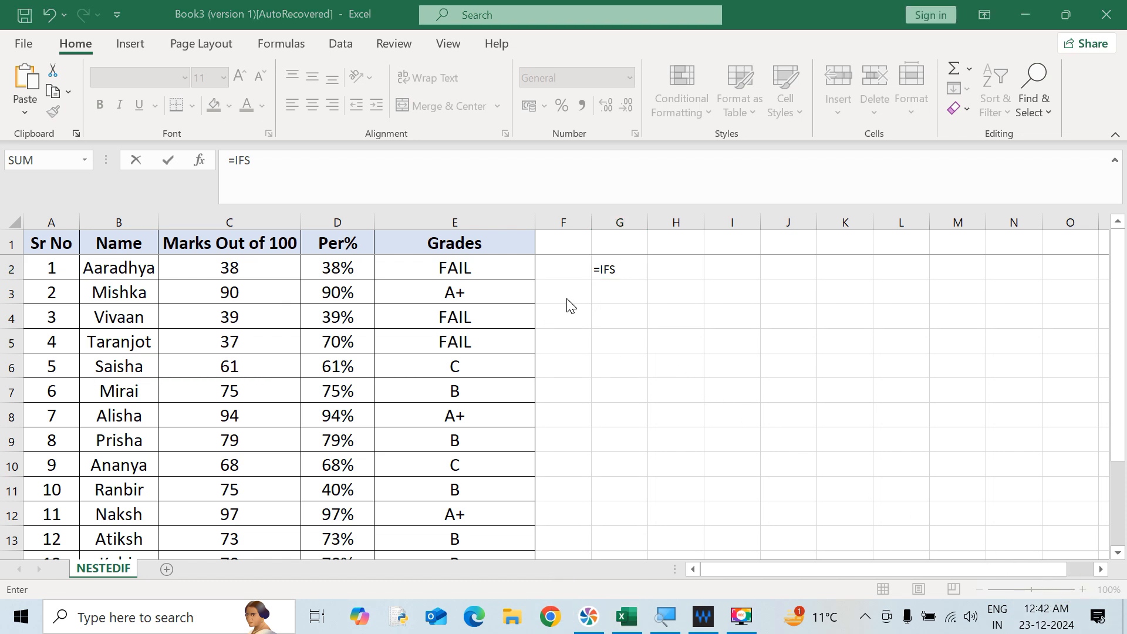
left_click(605, 277)
left_click(607, 310)
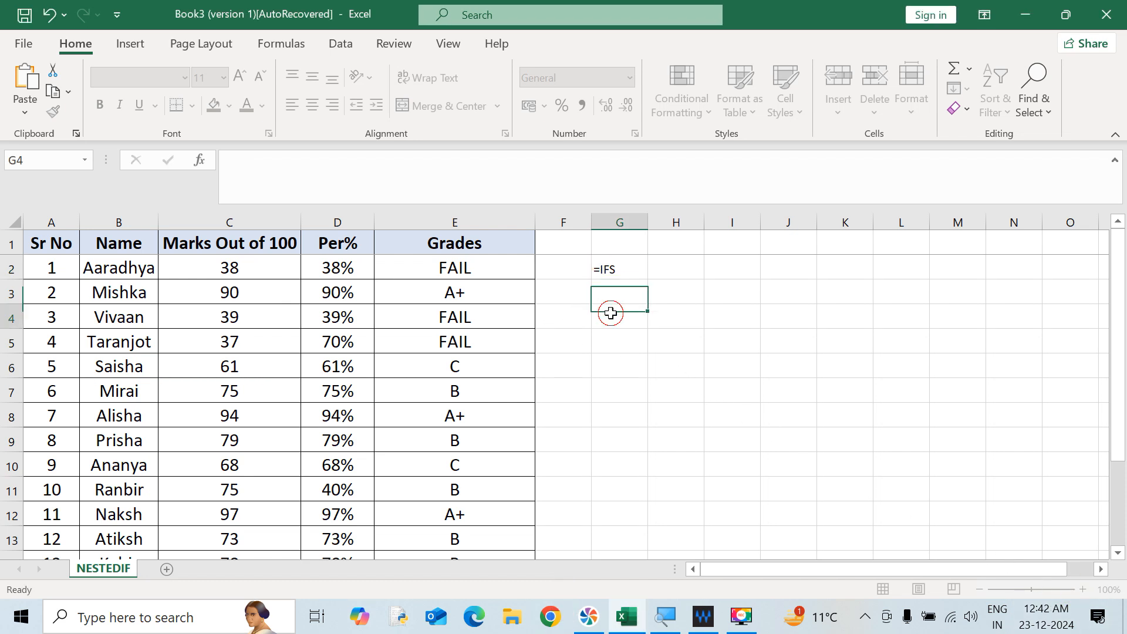
left_click(616, 272)
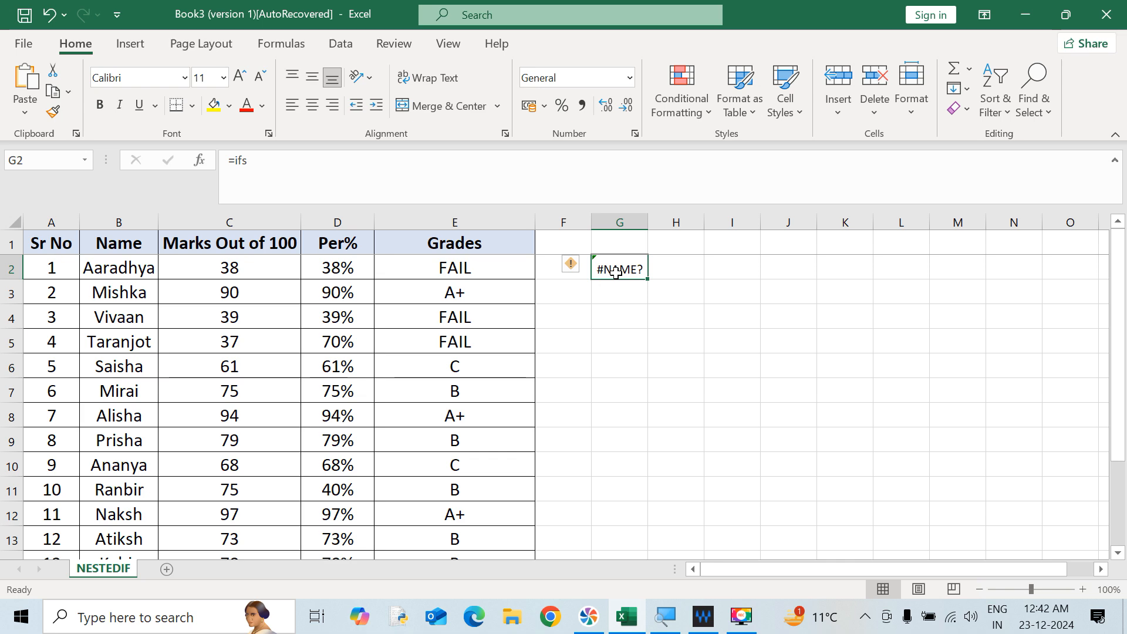
key("Delete")
scroll(618, 315, "up", 2)
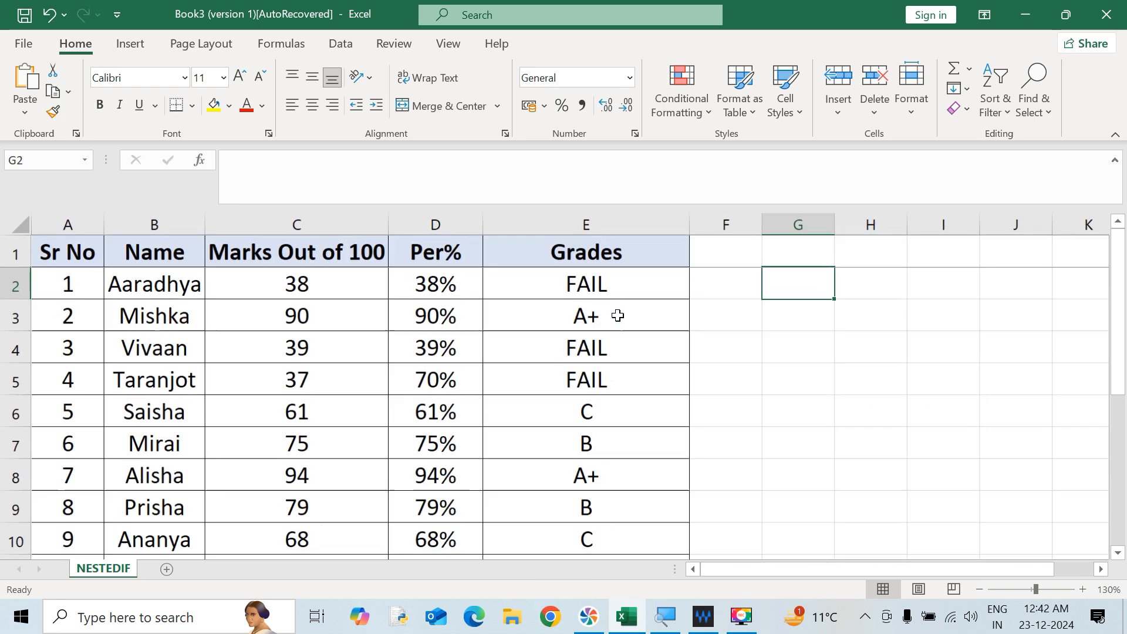
- Examine the suggested functions for =if and the arguments of IFS in G2, and discard the entry
type("=")
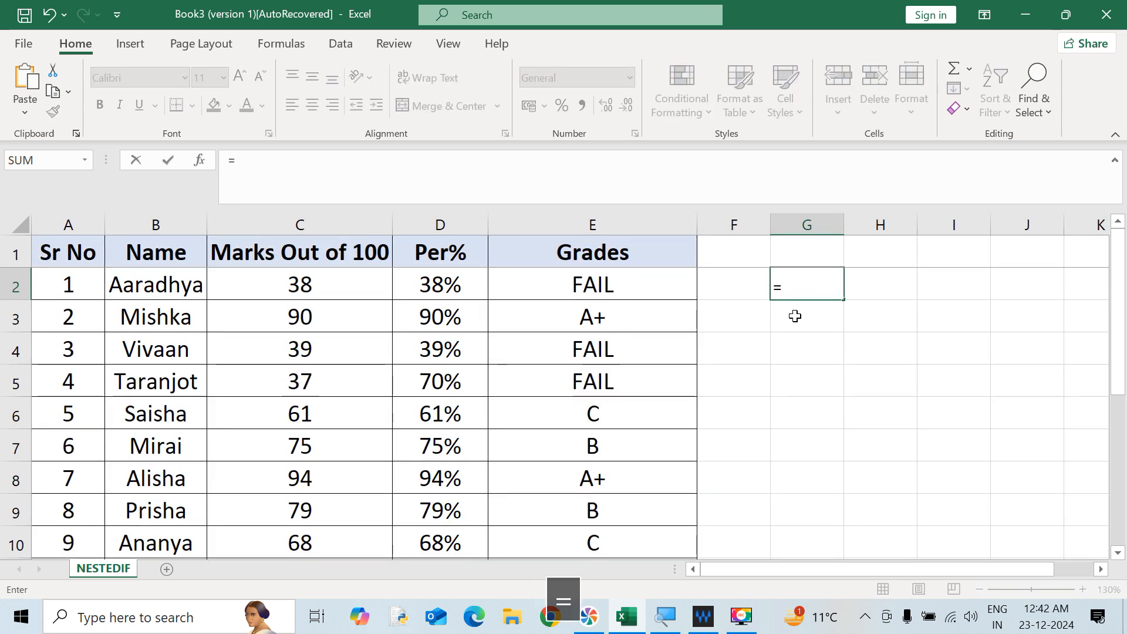
type("ifs")
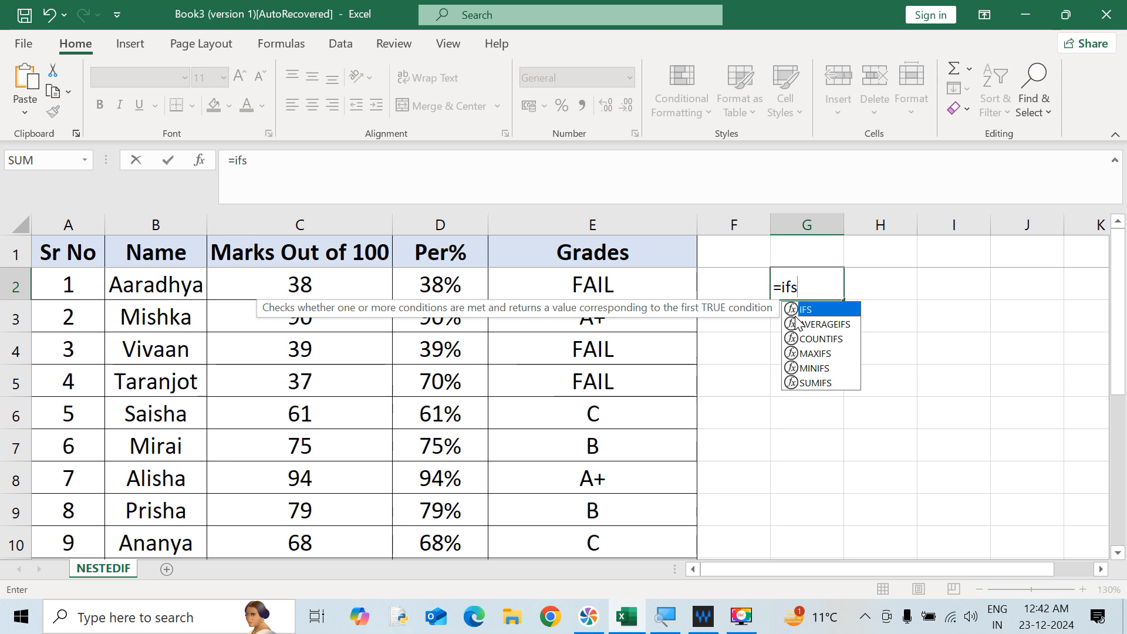
key("super+equal")
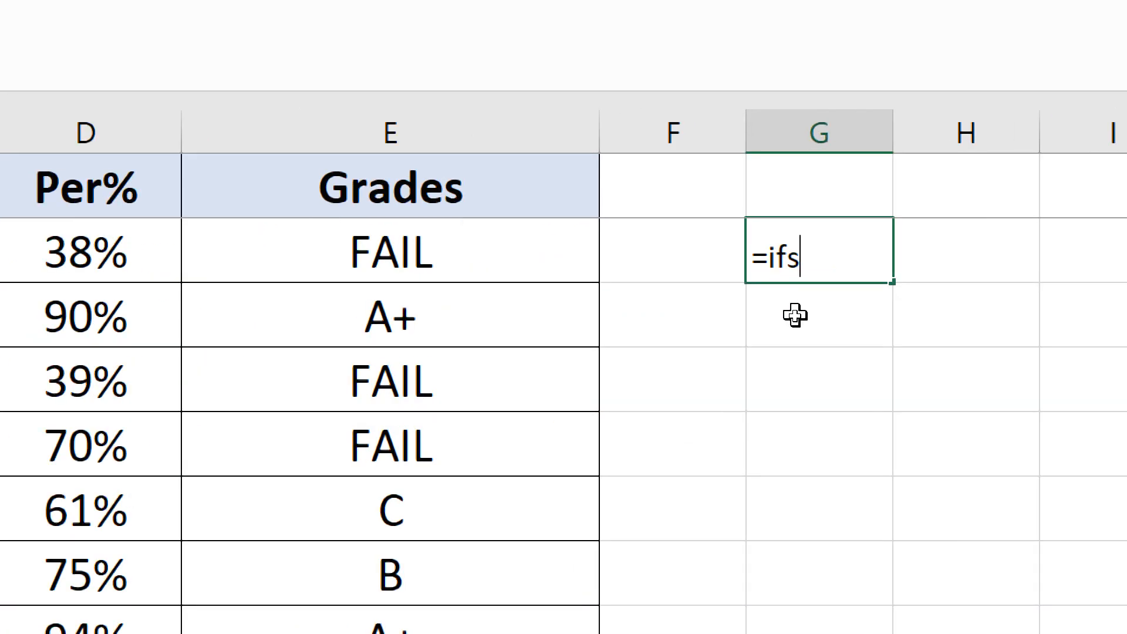
key("BackSpace")
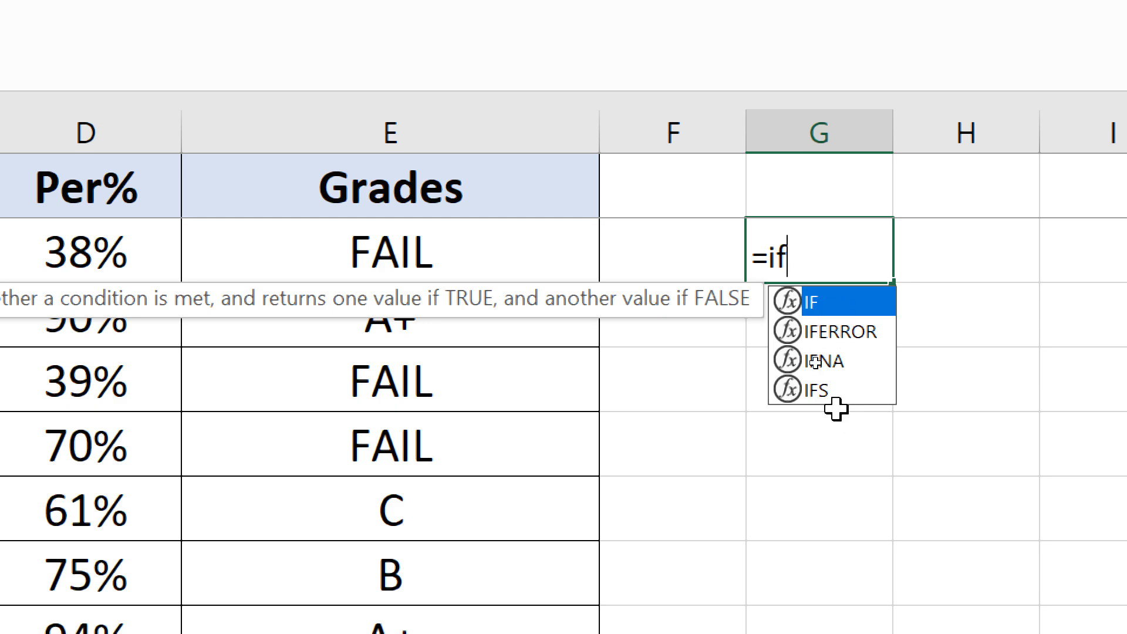
left_click(828, 391)
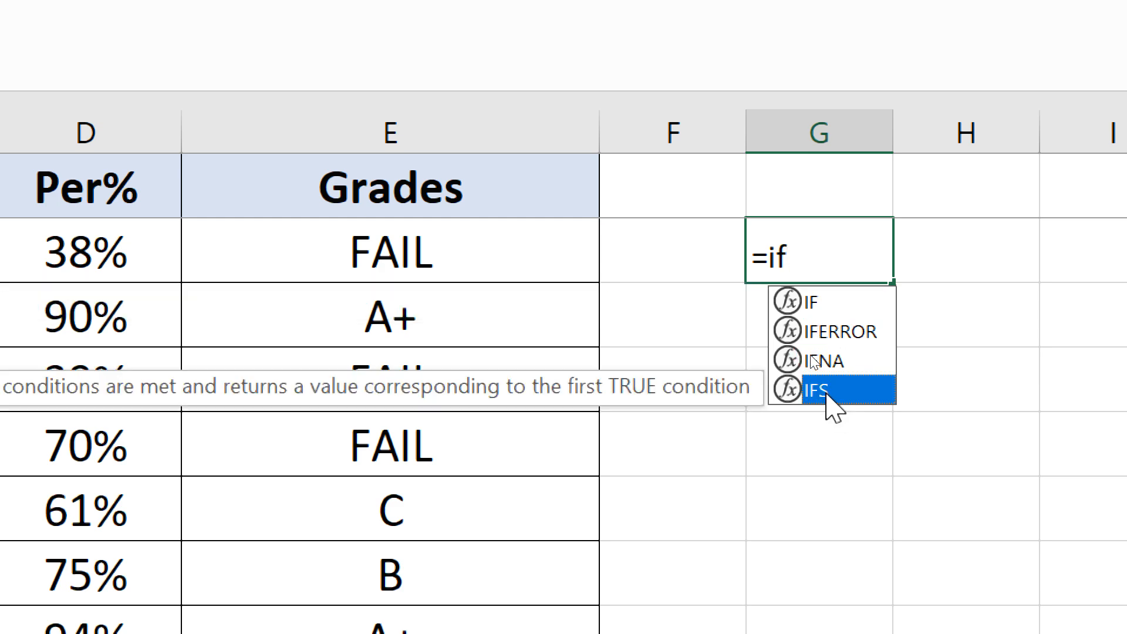
key("Tab")
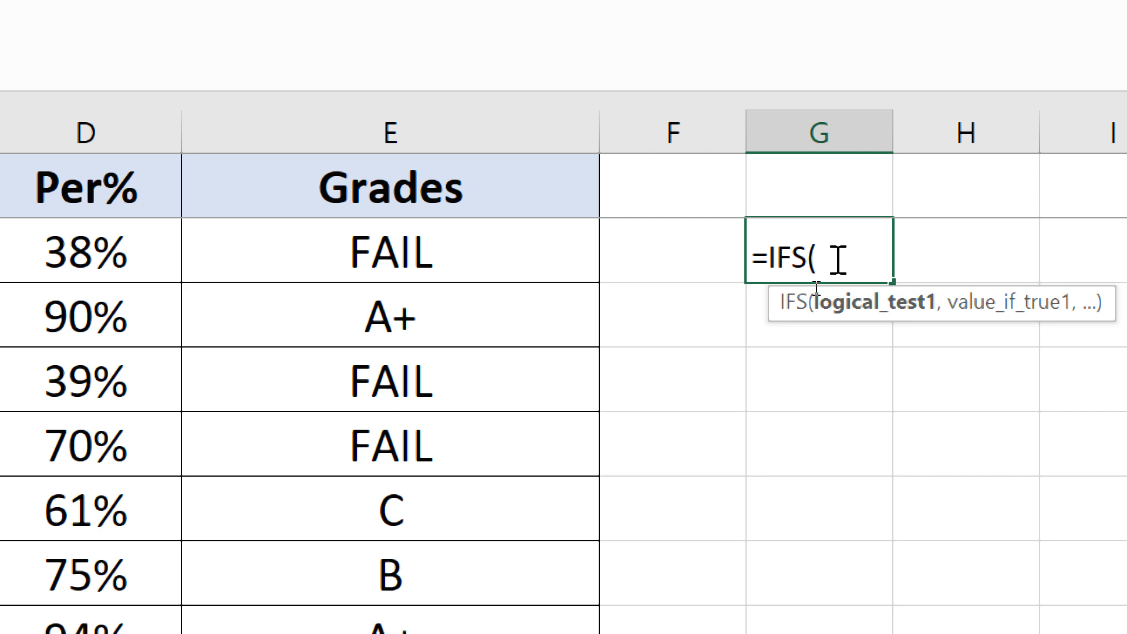
key("Escape")
left_click(802, 444)
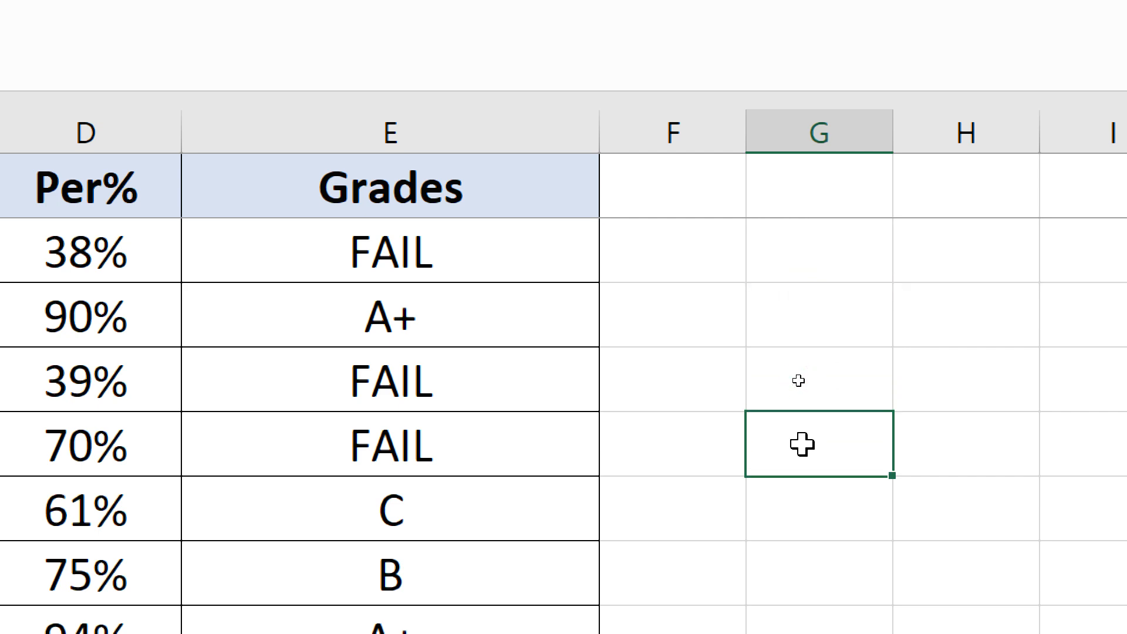